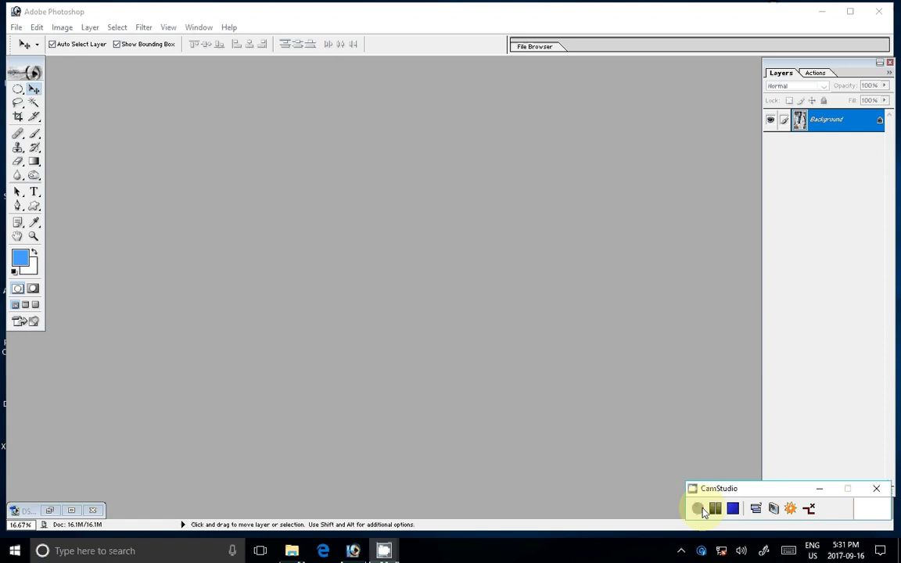
Create a blank 30 x 10 inch, 300 ppi document, starting from the 8 x 10 preset
click(703, 513)
key(ctrl+n)
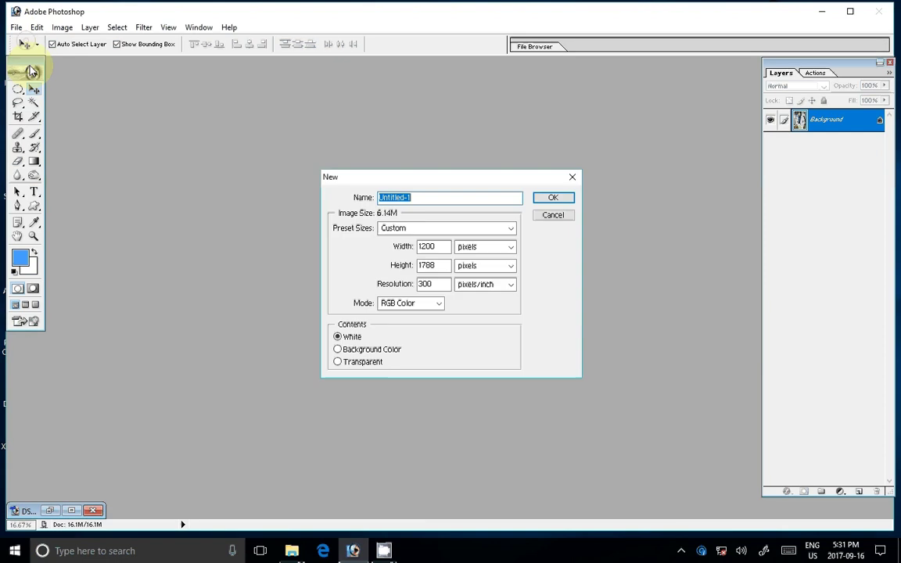
click(511, 228)
click(395, 349)
click(431, 247)
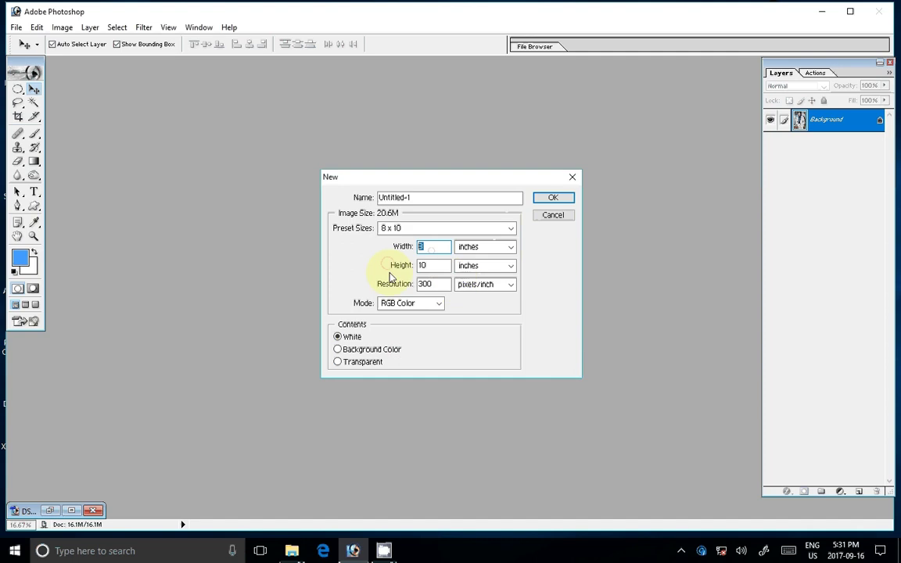
text(30)
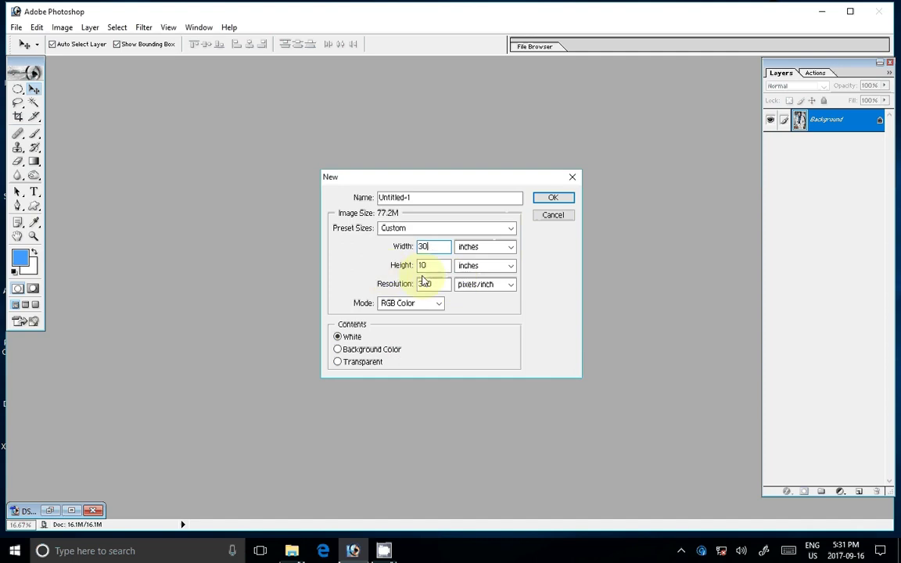
key(Tab)
click(553, 198)
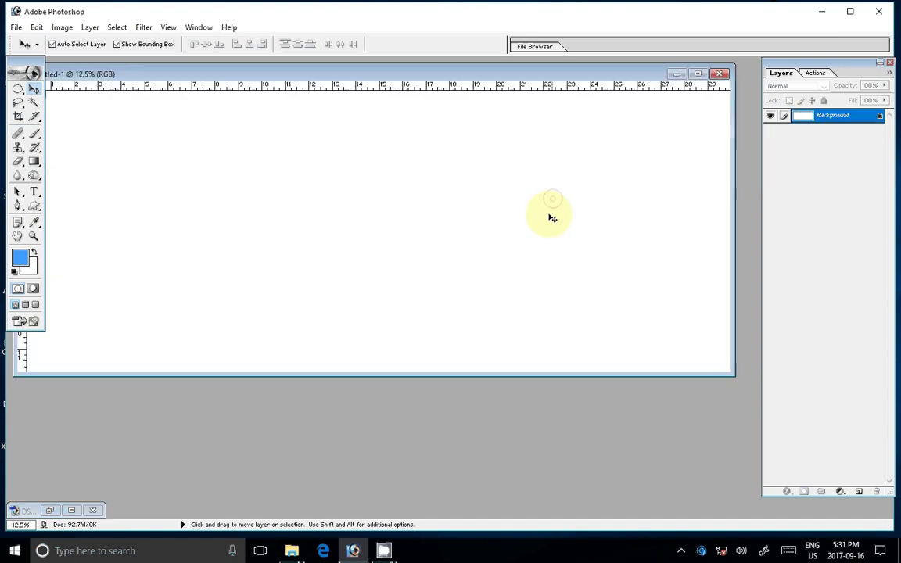
Move the blank document lower, then open DSC_0179 from the 102ND40X folder in File Explorer
drag(393, 73, 421, 193)
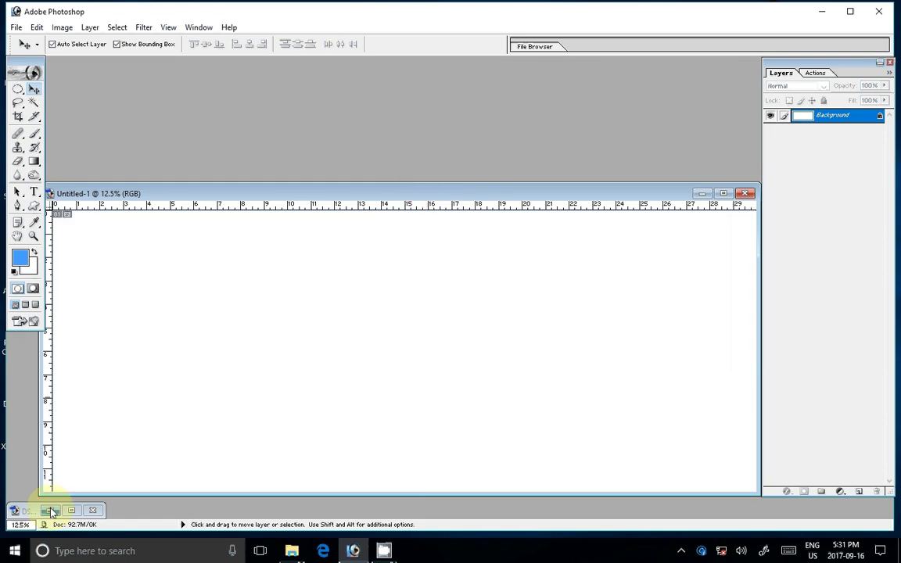
click(50, 511)
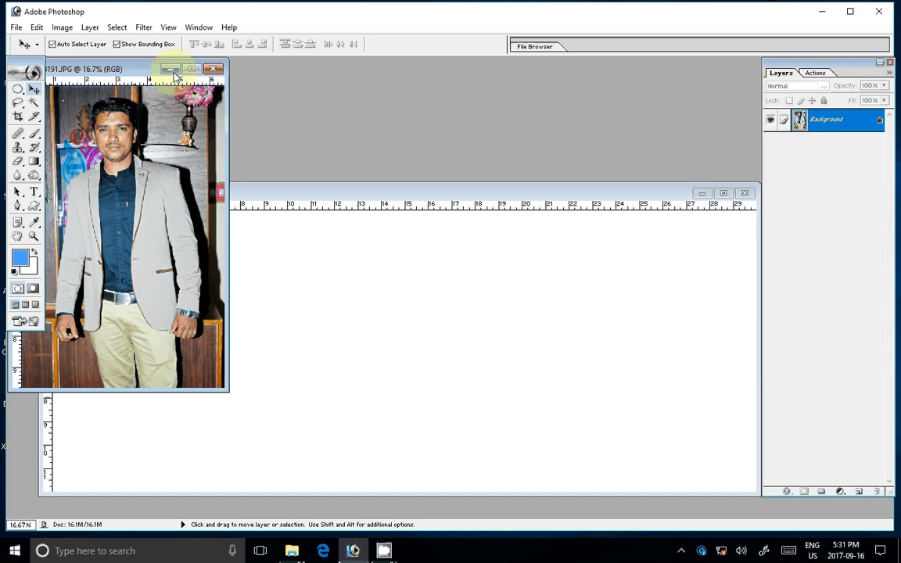
click(173, 70)
click(292, 550)
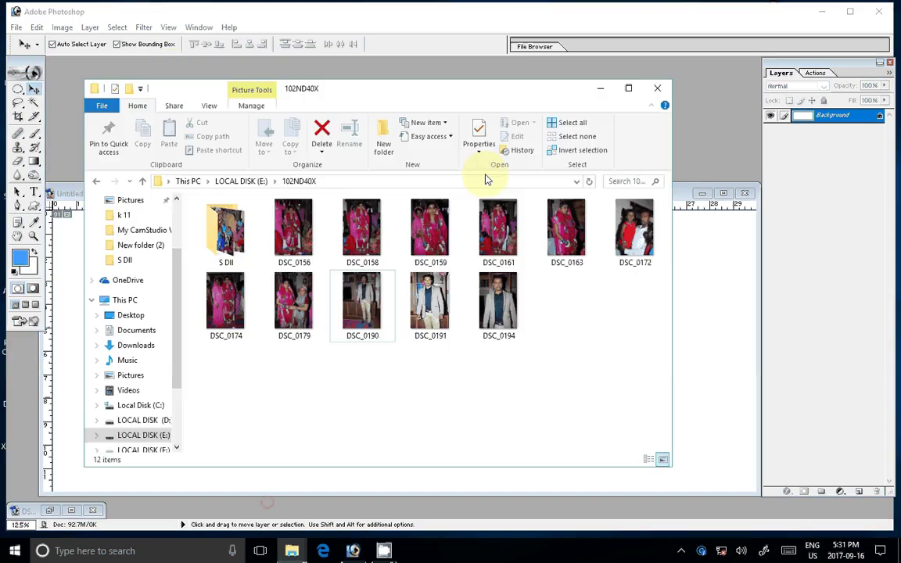
click(385, 550)
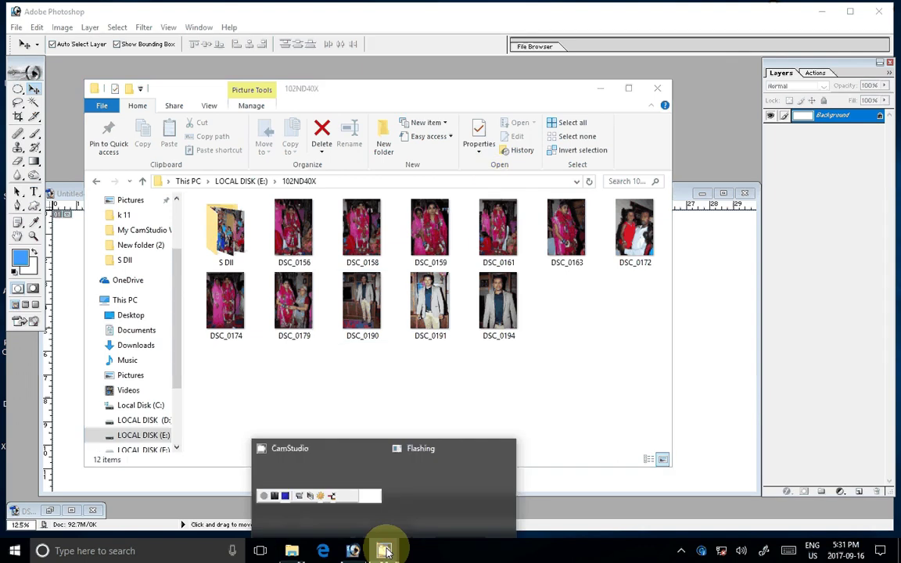
click(294, 305)
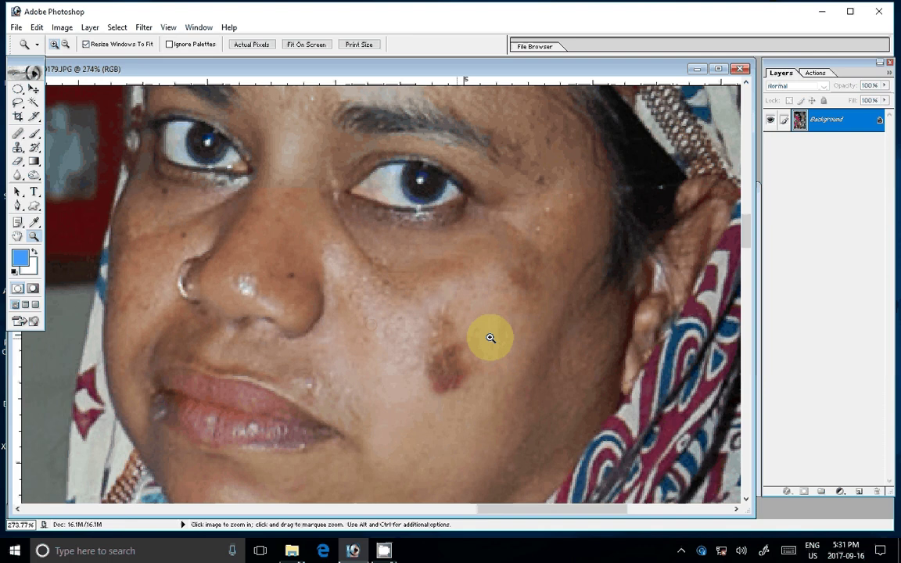
With the Healing Brush, sample clean skin and heal the dark spot on the cheek
click(19, 145)
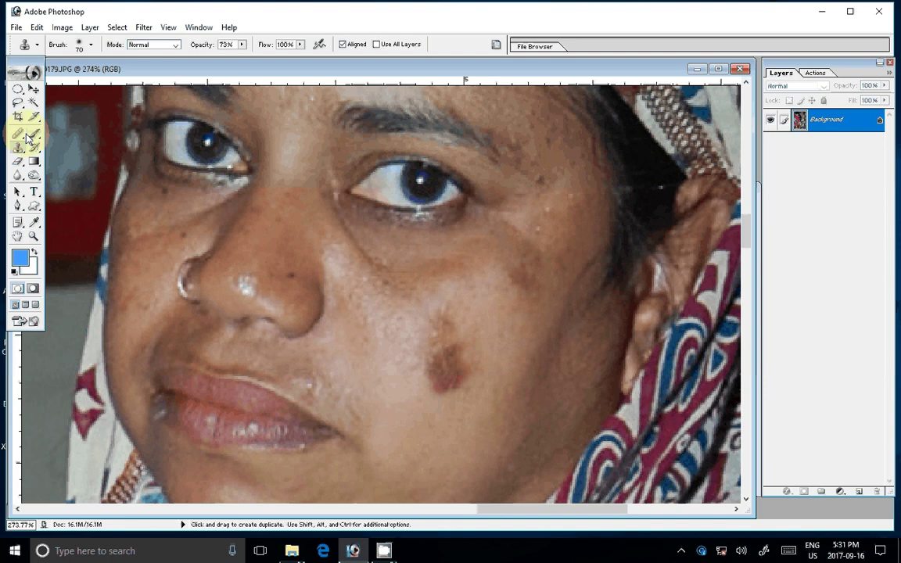
click(19, 134)
alt+click(427, 407)
click(448, 358)
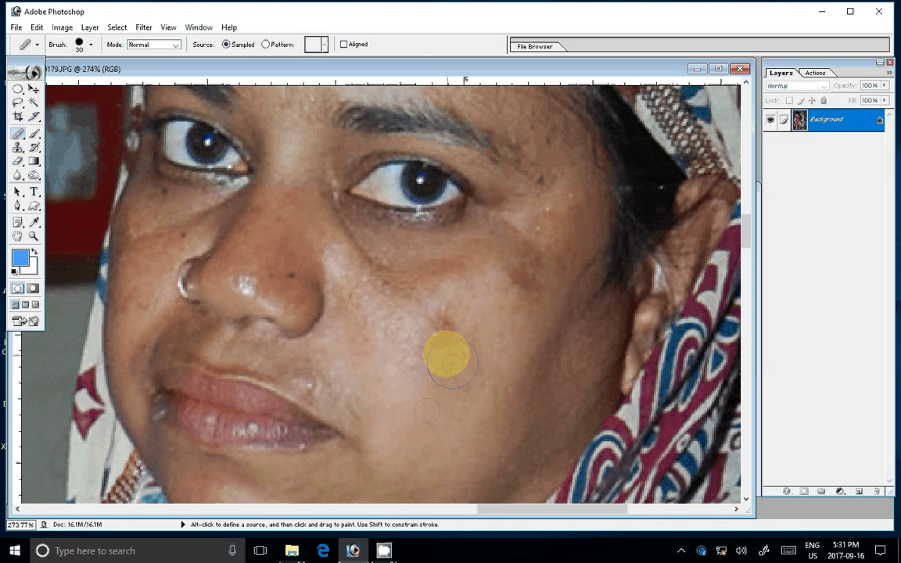
Set brush hardness to 3% and heal the blotchy darker patches across the cheek
right_click(456, 323)
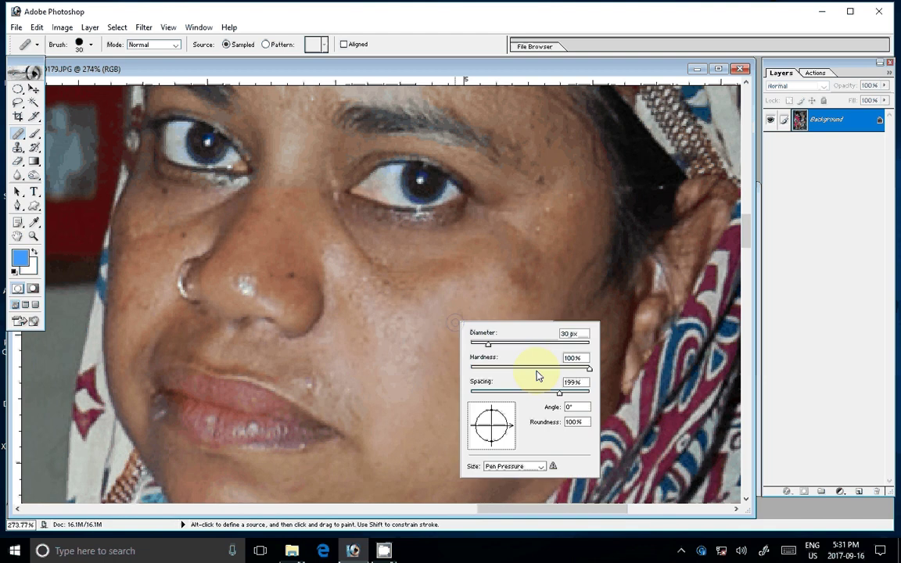
double_click(575, 358)
text(3)
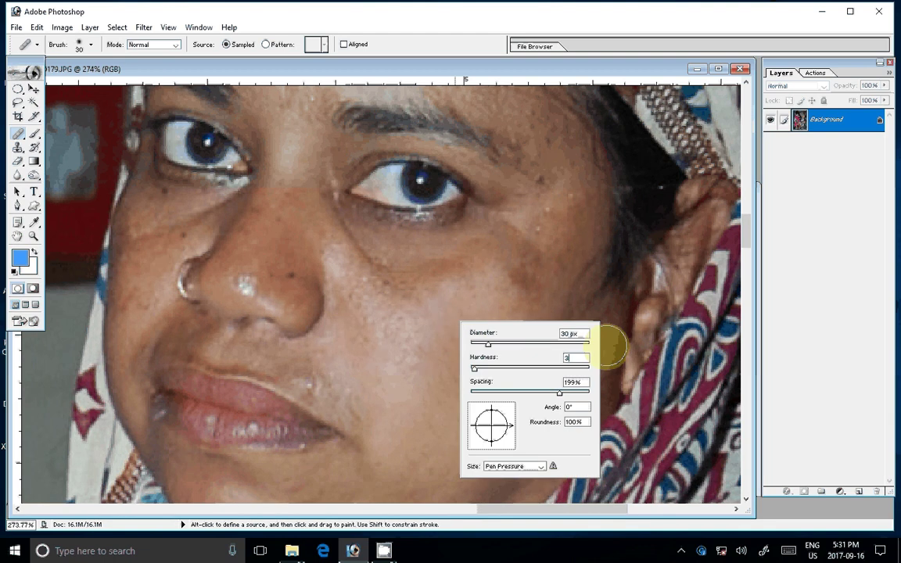
key(Return)
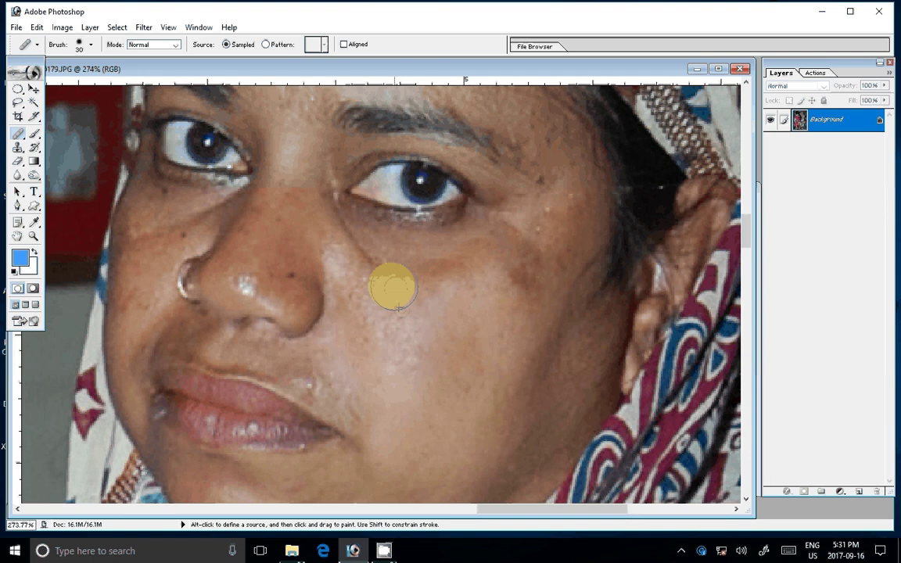
drag(393, 286, 443, 279)
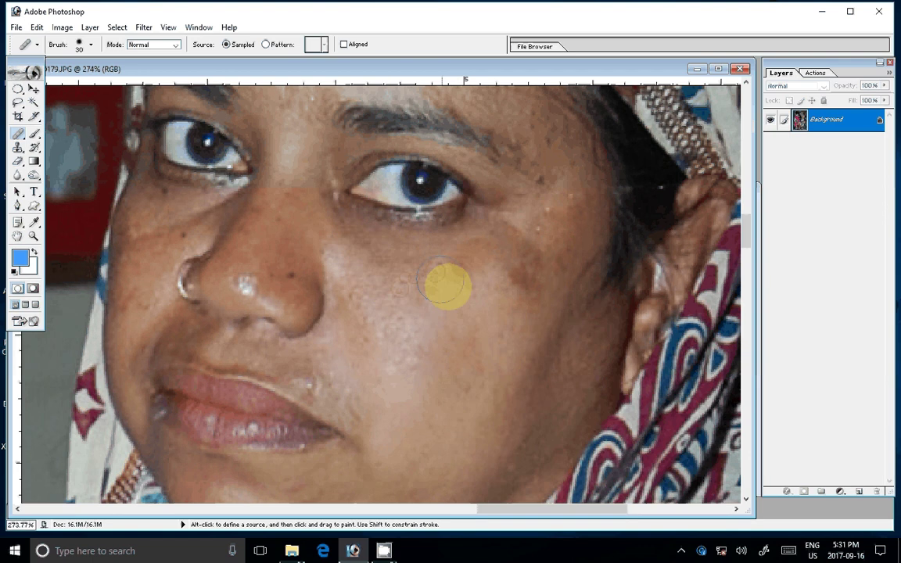
mouse_move(445, 284)
mouse_down()
mouse_move(557, 309)
mouse_move(524, 257)
mouse_up()
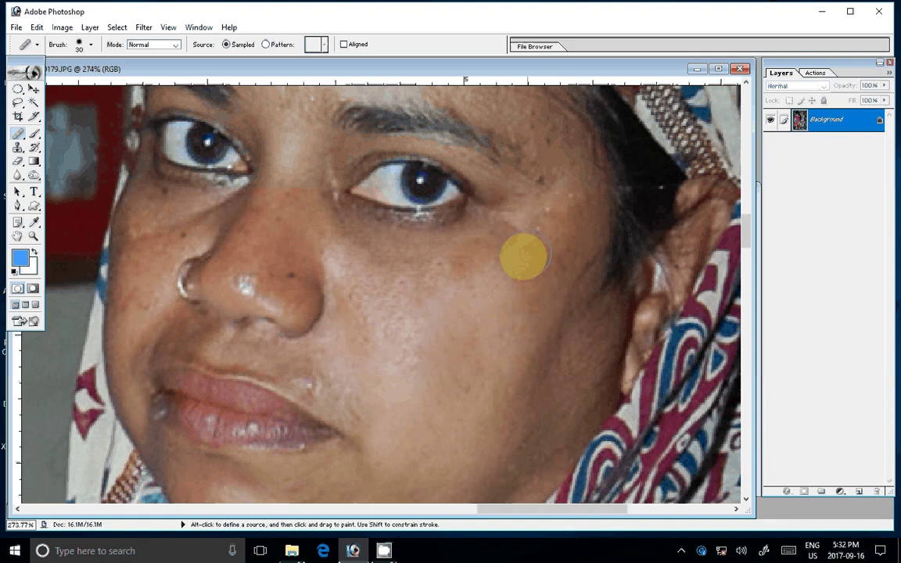
Show the Actions palette, blur speckles from cheek to forehead, then fit the photo on screen
key(z)
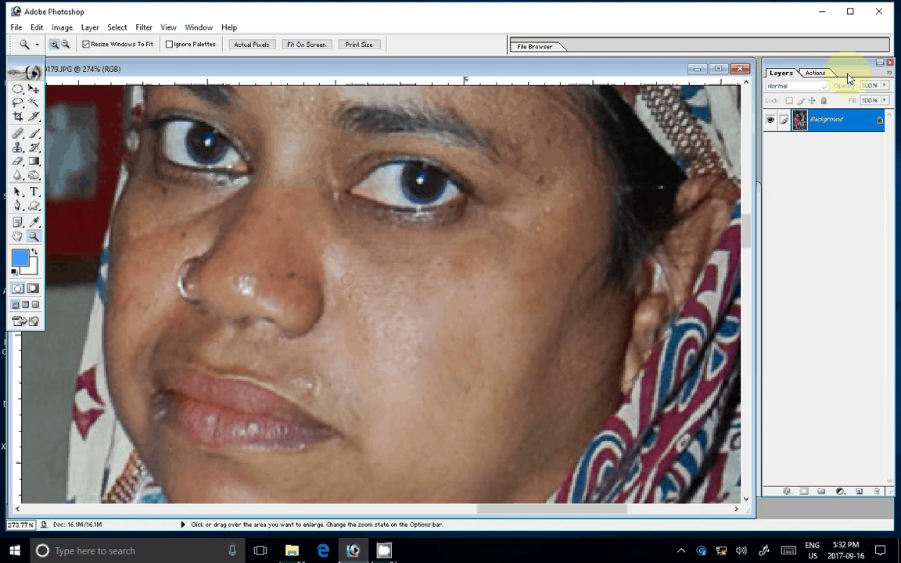
click(815, 73)
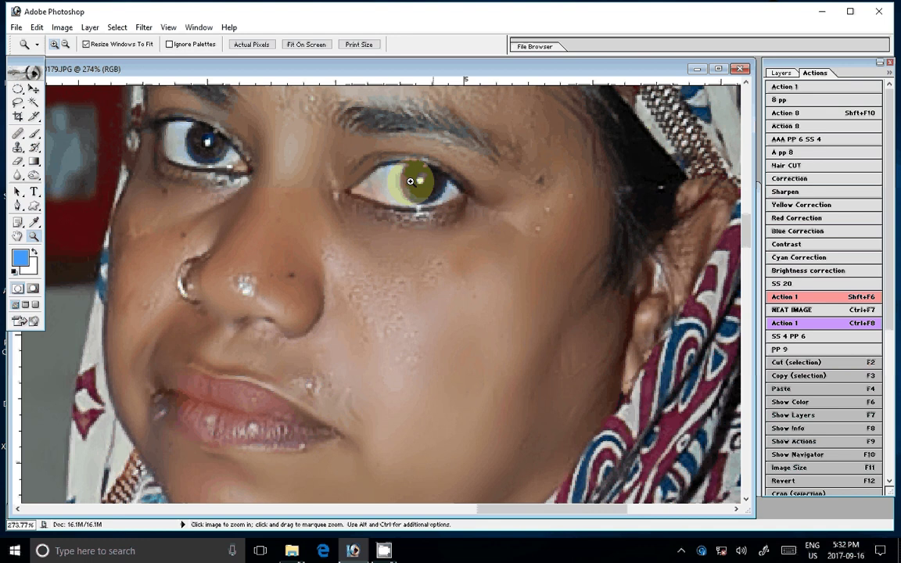
key(r)
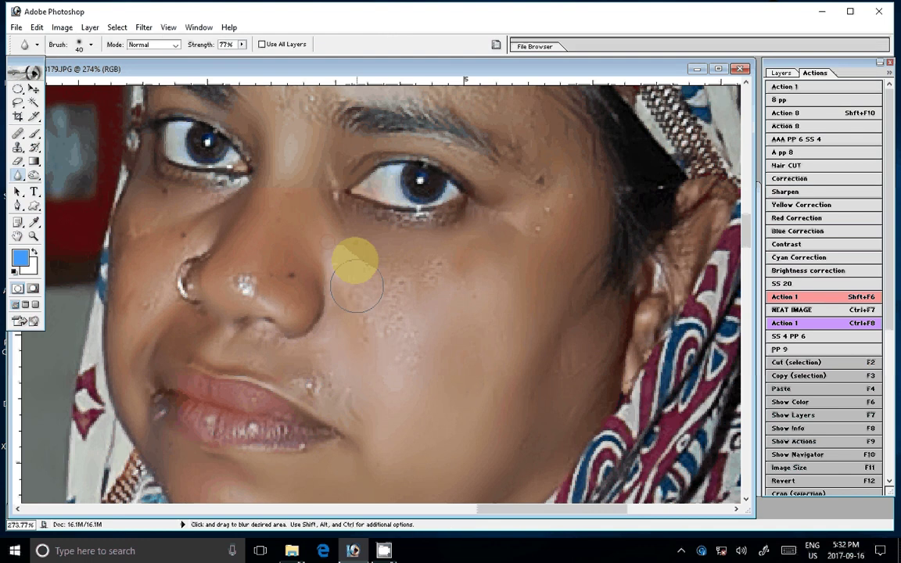
drag(357, 288, 509, 97)
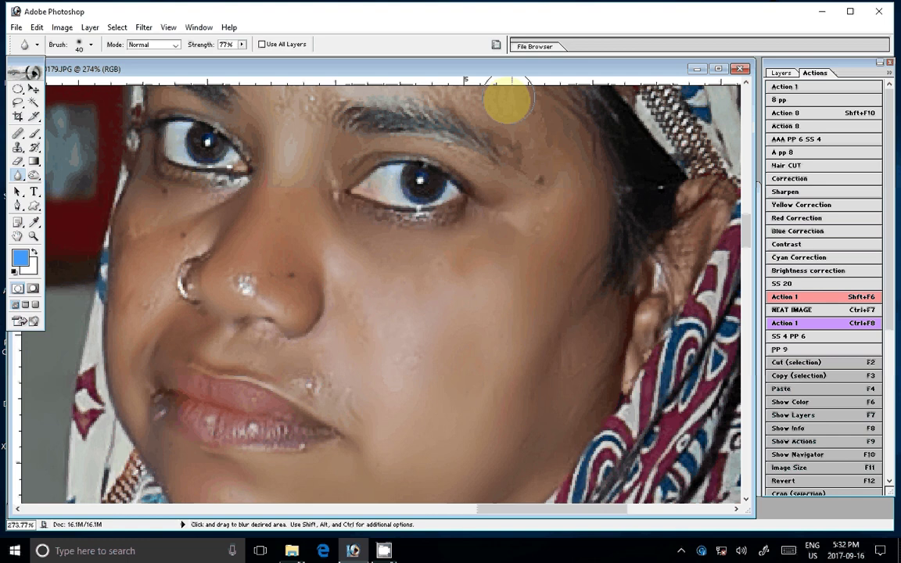
key(z)
key(ctrl+0)
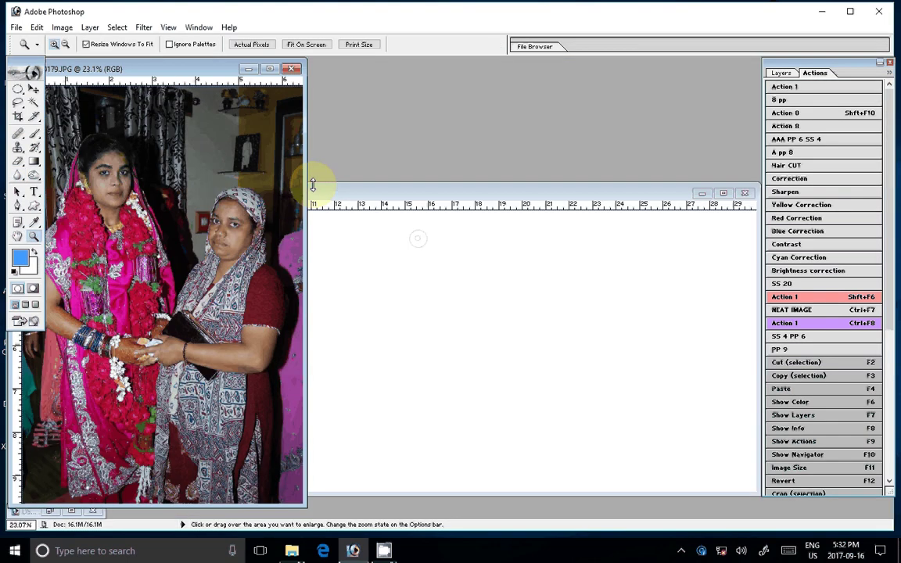
Paste the retouched photo into Untitled-1, move it to the right end, and close the original
click(313, 185)
key(ctrl+v)
key(v)
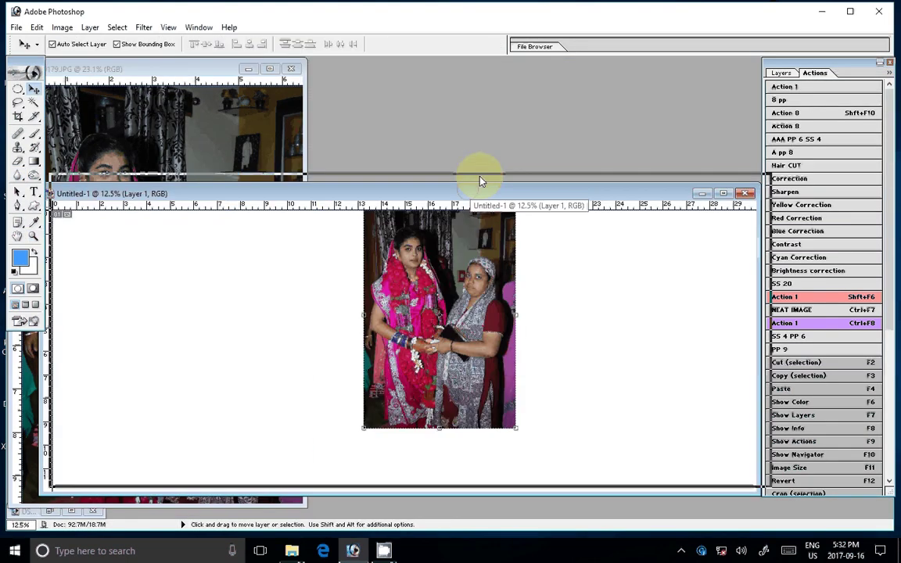
drag(467, 267, 699, 264)
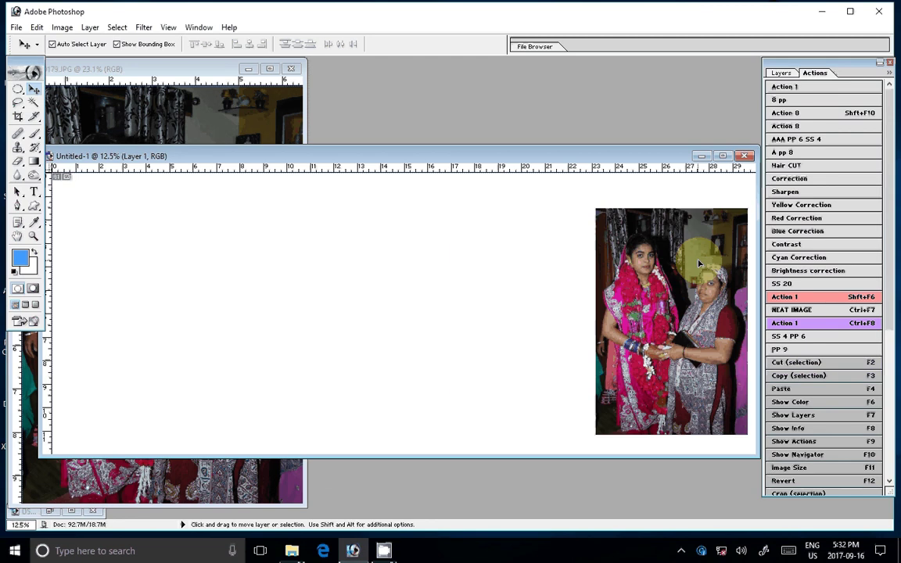
click(291, 69)
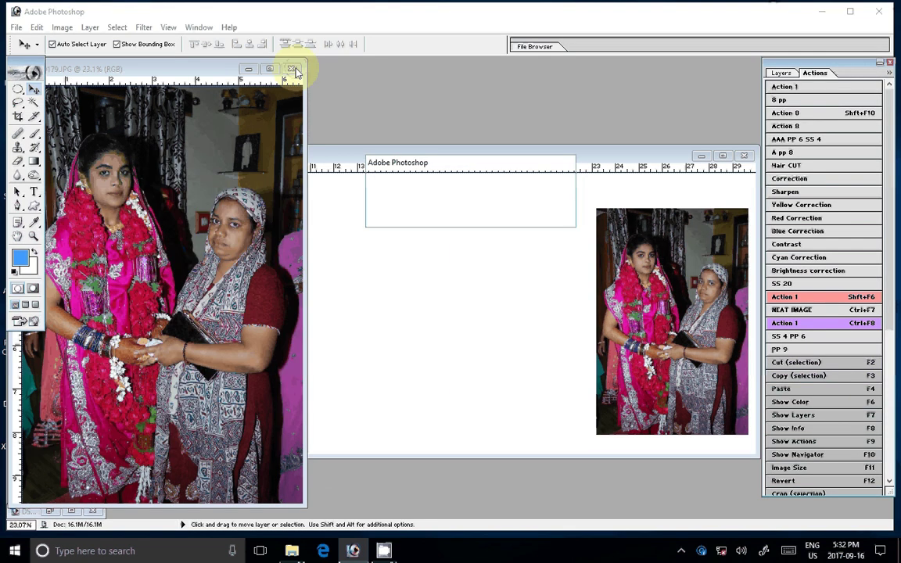
click(291, 551)
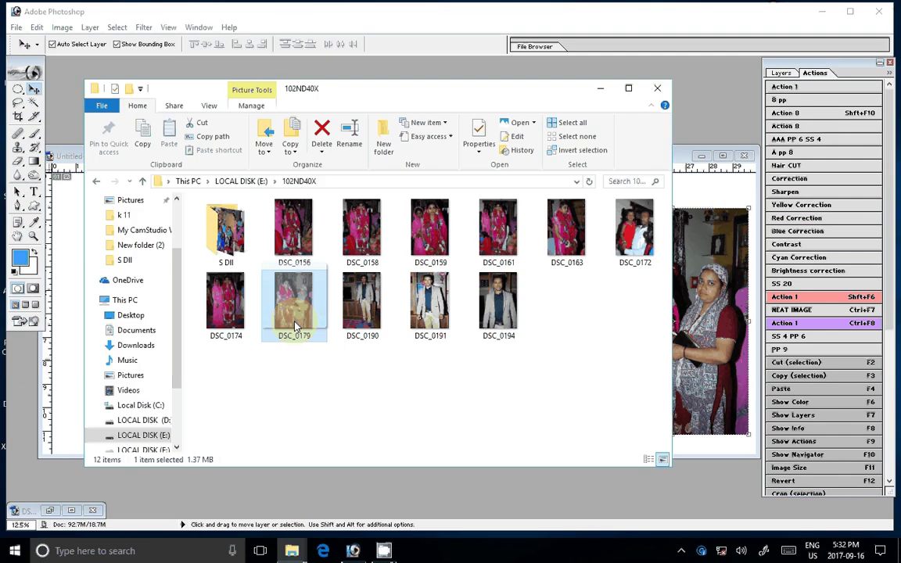
Delete DSC_0179 from the folder, open DSC_0174 and rotate it 90° counter-clockwise
key(Delete)
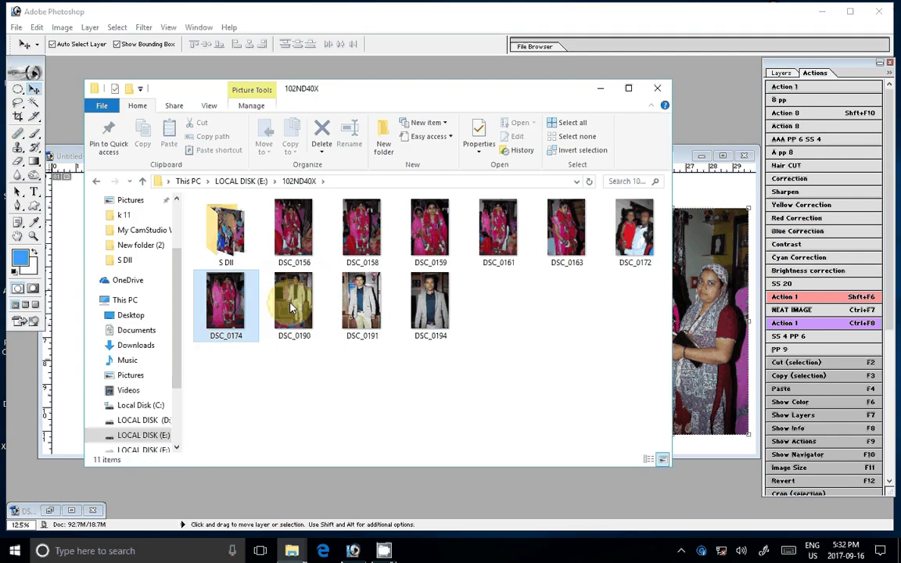
key(Return)
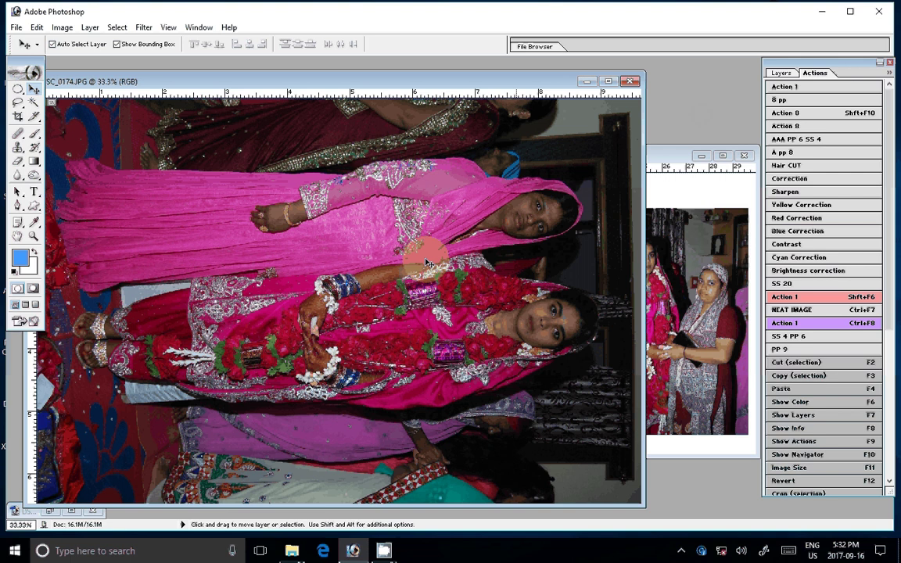
click(62, 27)
mouse_move(45, 151)
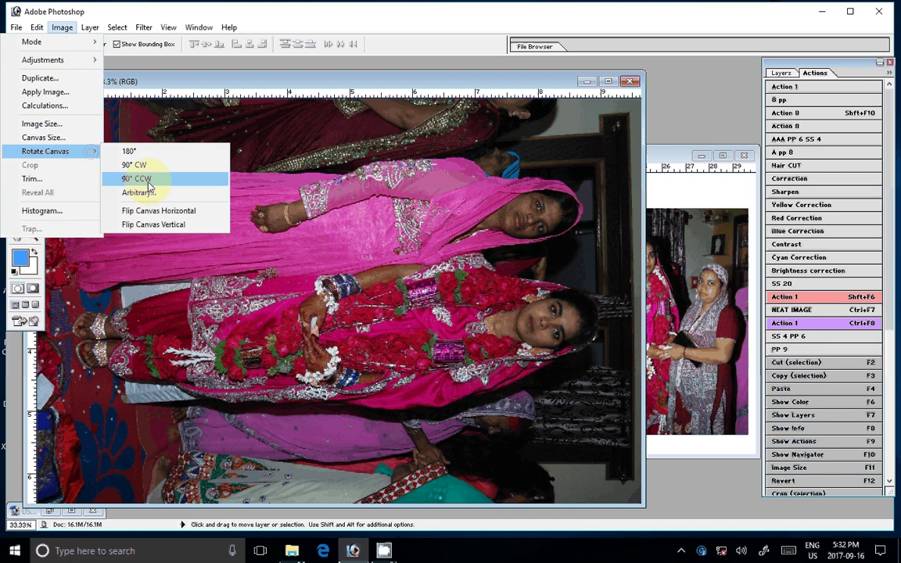
click(148, 184)
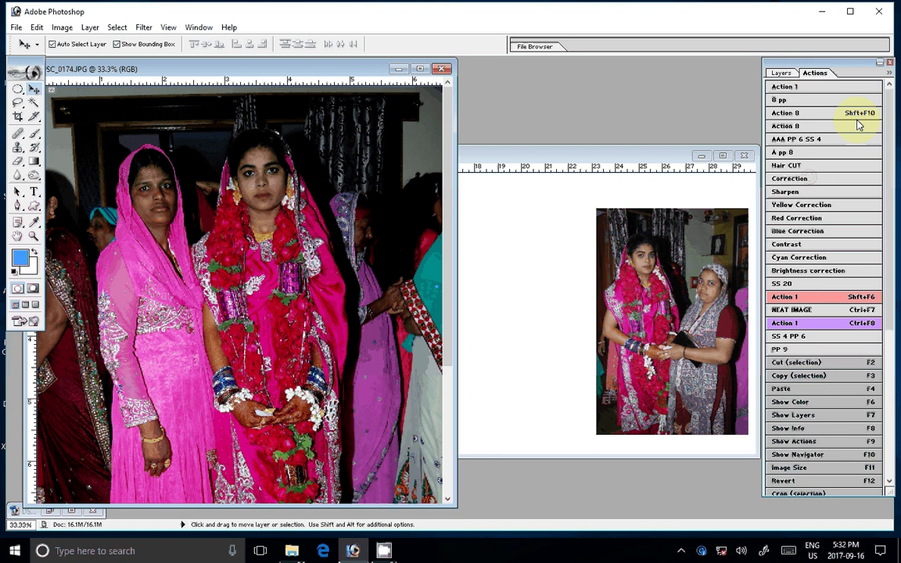
Brighten DSC_0174 with the Action 8 correction and place it at the spread's left end
click(860, 118)
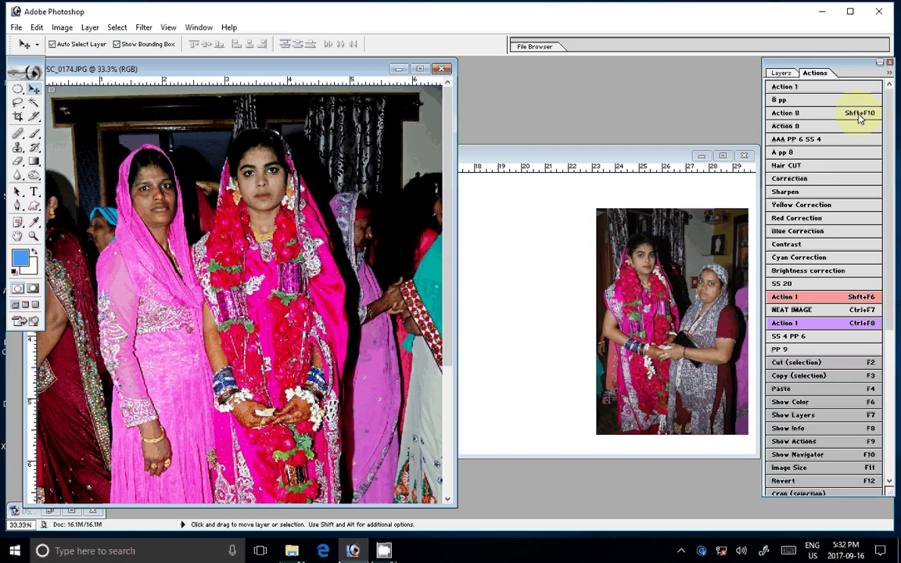
click(218, 268)
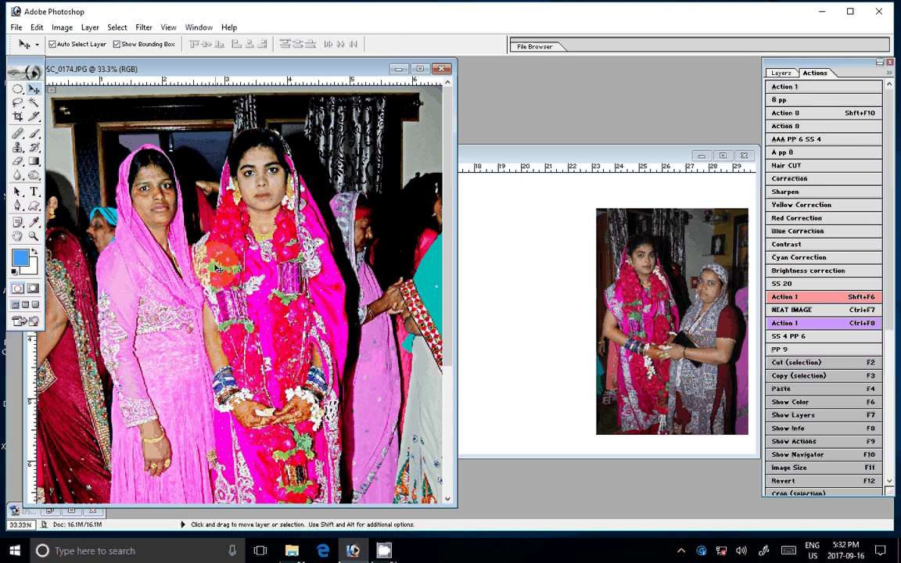
drag(218, 269, 330, 173)
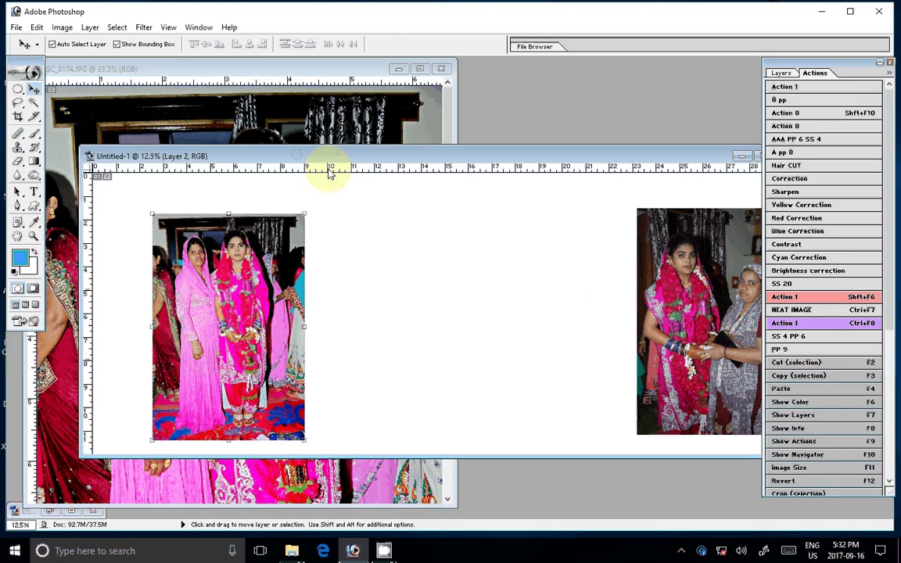
click(311, 119)
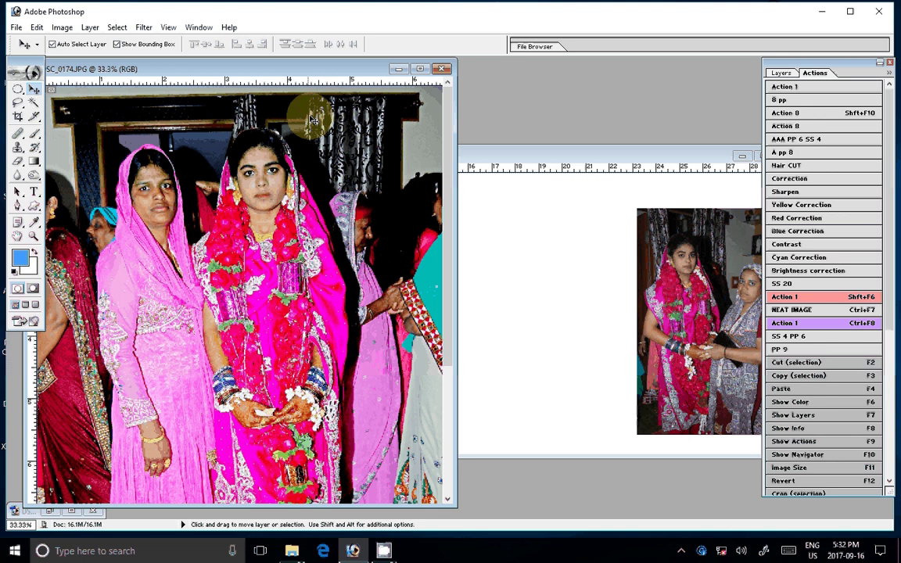
drag(312, 119, 332, 391)
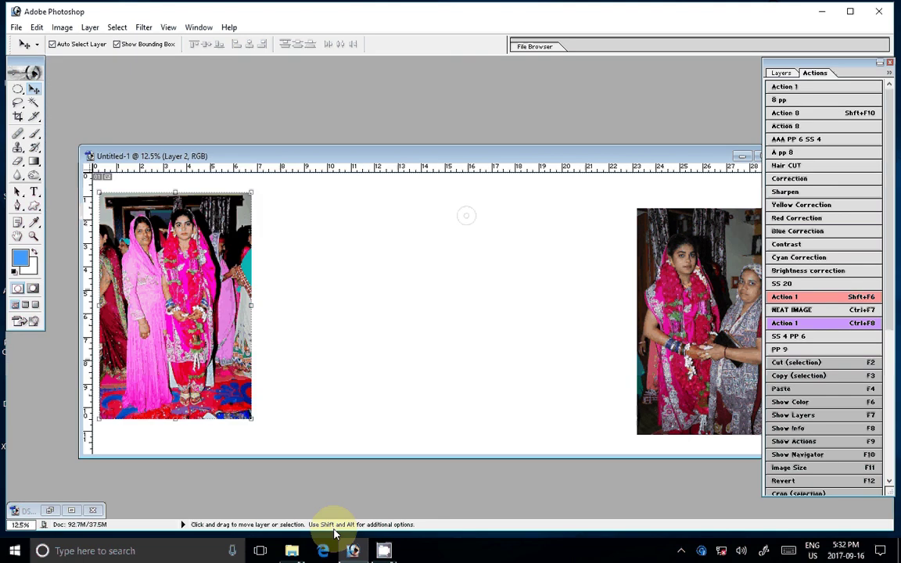
Delete DSC_0174 from the folder, open DSC_0172 and rotate it 90° clockwise
click(292, 551)
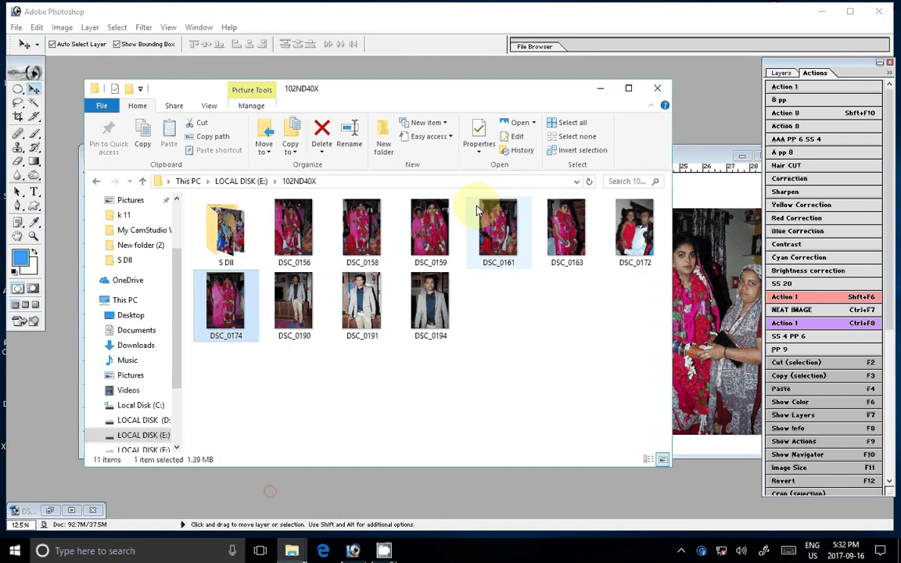
key(Delete)
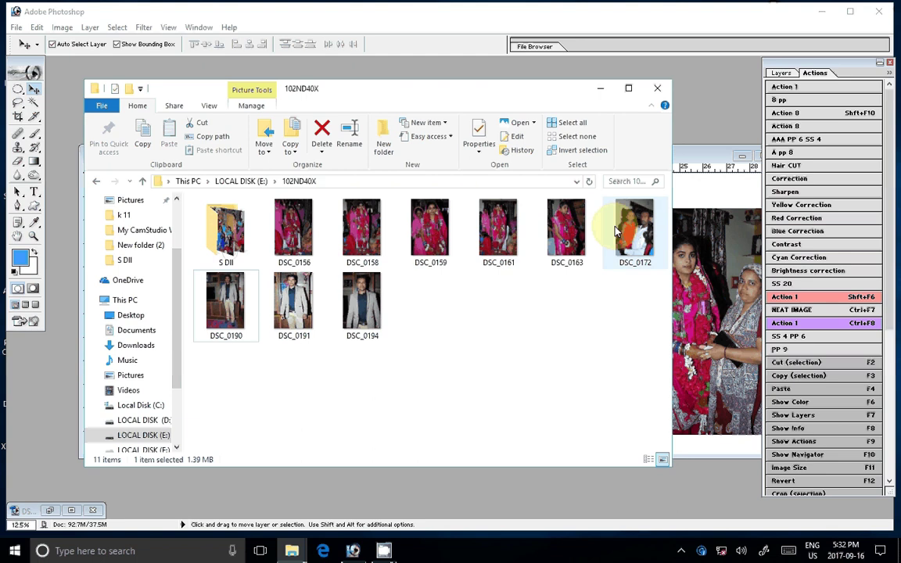
double_click(616, 232)
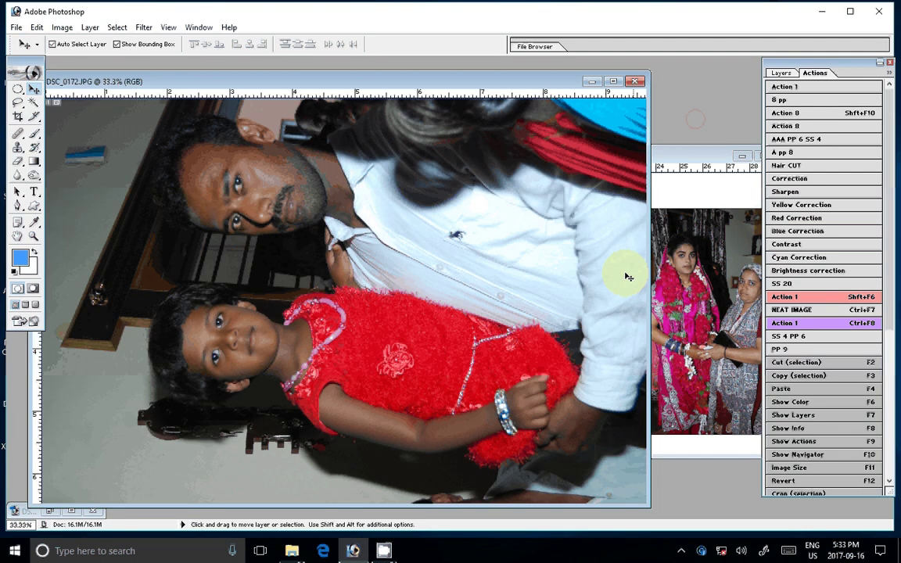
key(ctrl+F9)
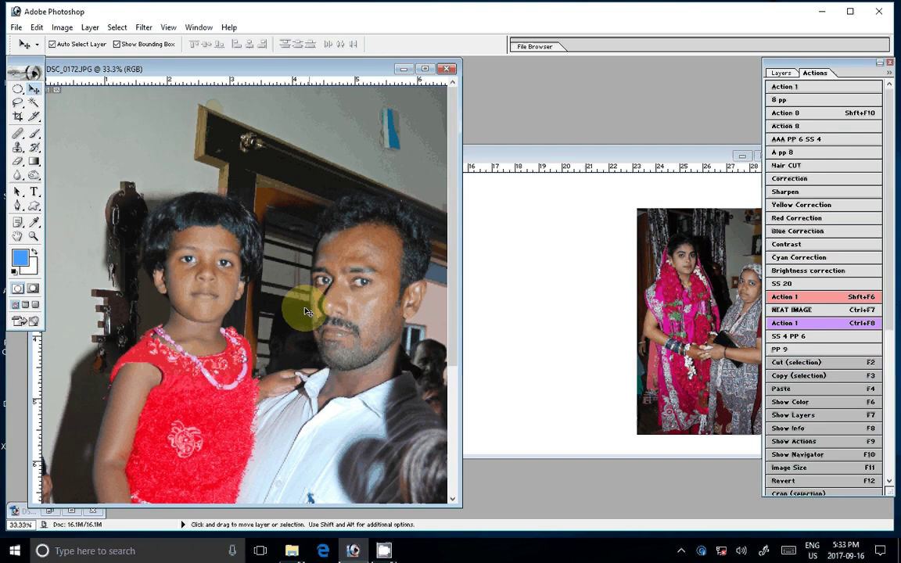
Place DSC_0172 beside the first photo in the spread and close its original without saving
drag(308, 312, 368, 270)
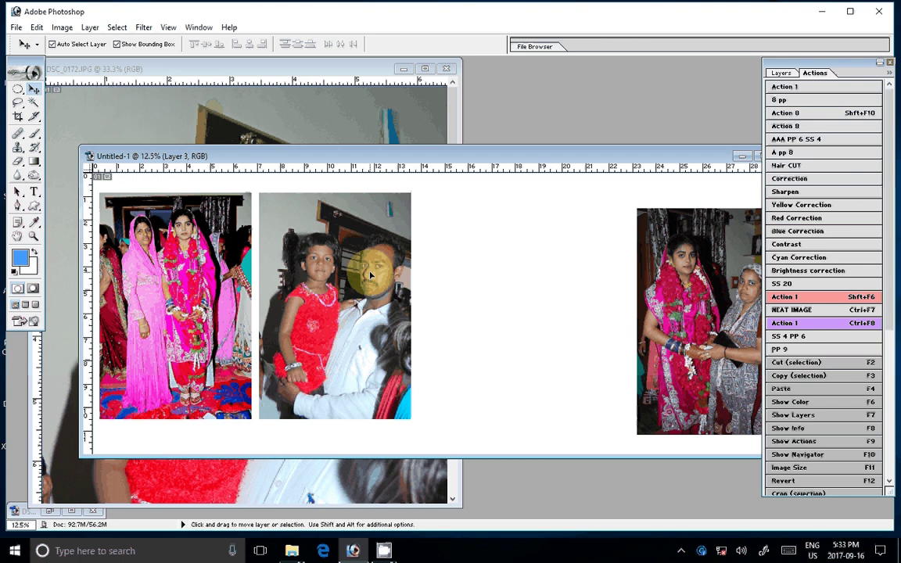
click(446, 69)
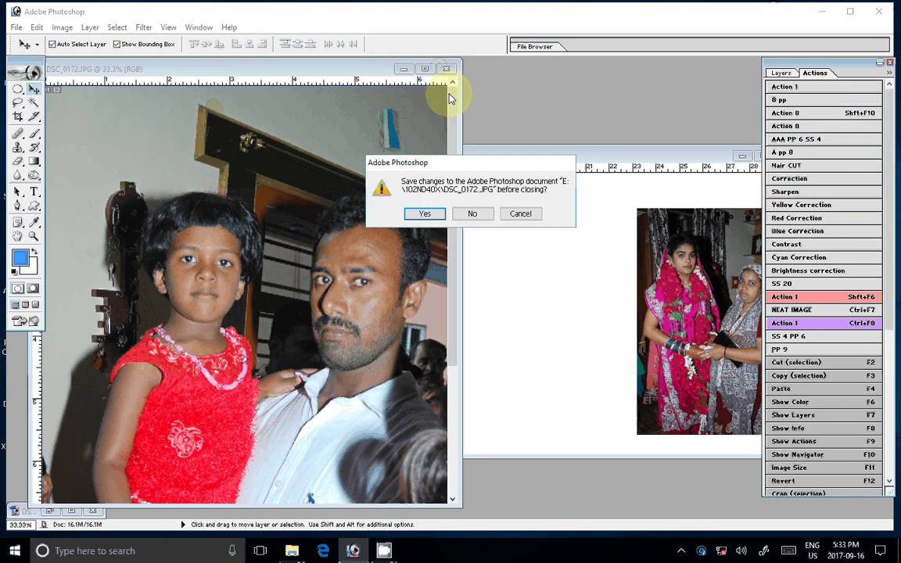
click(472, 213)
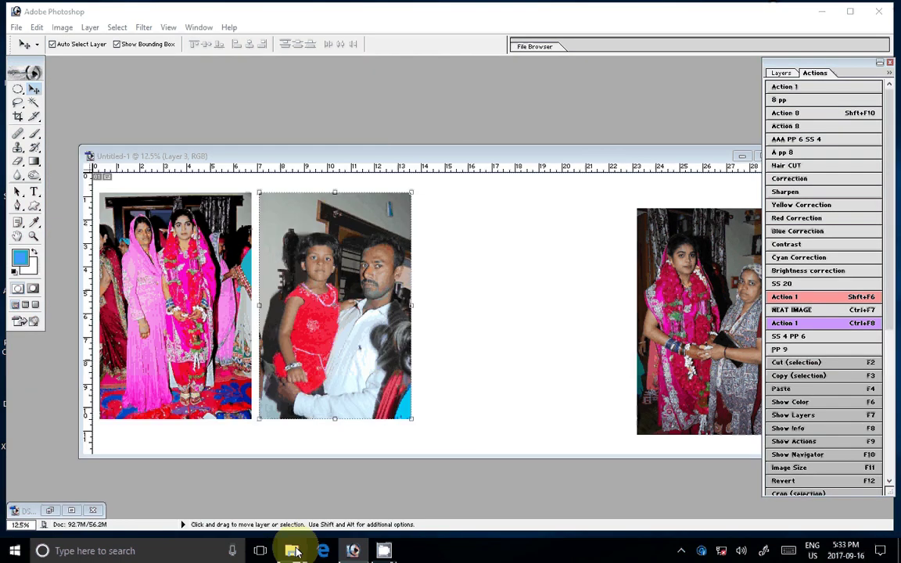
Drag DSC_0172 out of the 102ND40X folder, then reopen the folder and open DSC_0161
click(294, 552)
mouse_move(635, 229)
mouse_down()
mouse_move(510, 305)
mouse_move(443, 263)
mouse_up()
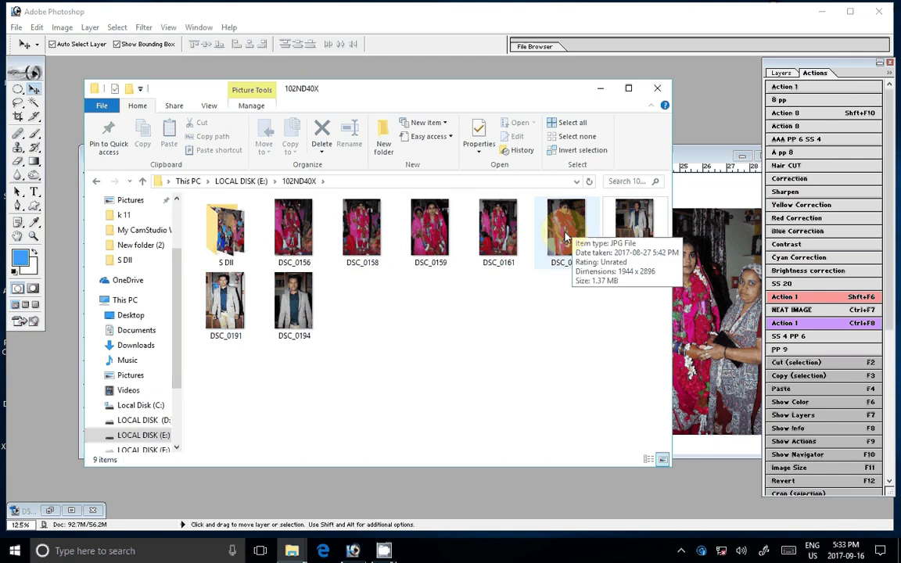
drag(565, 234, 702, 235)
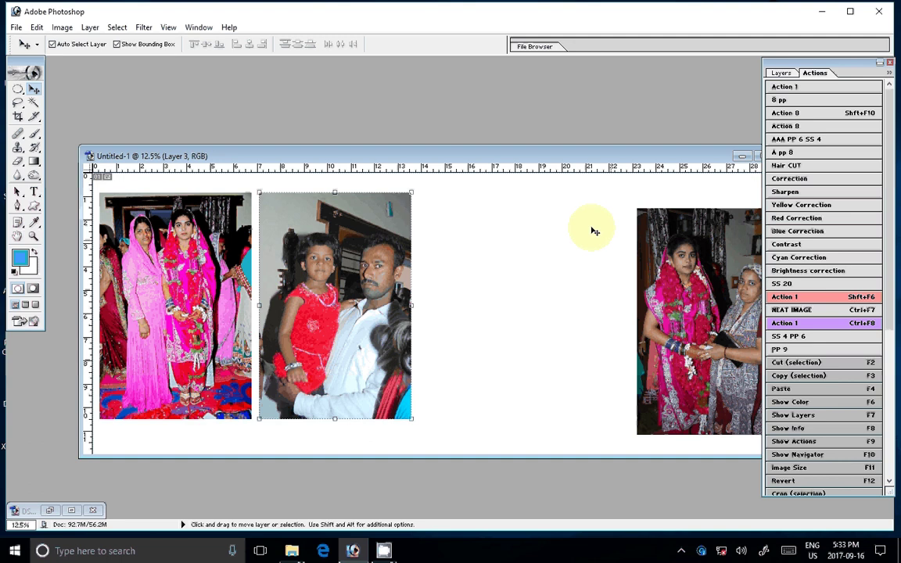
click(291, 551)
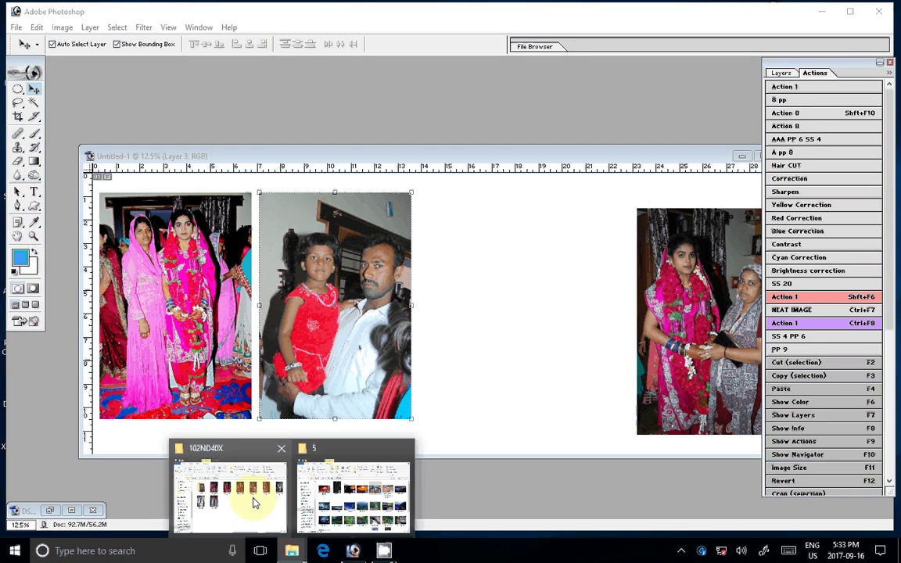
click(254, 503)
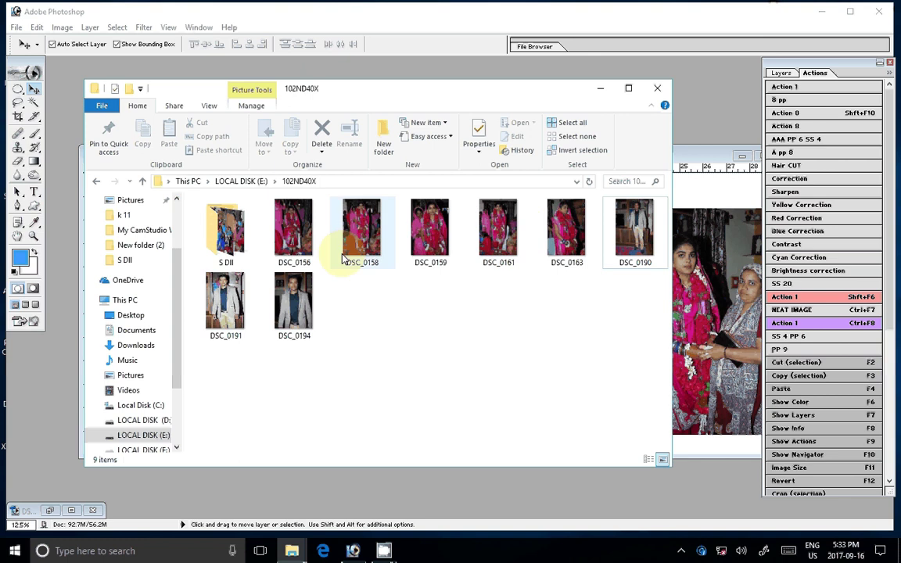
double_click(495, 229)
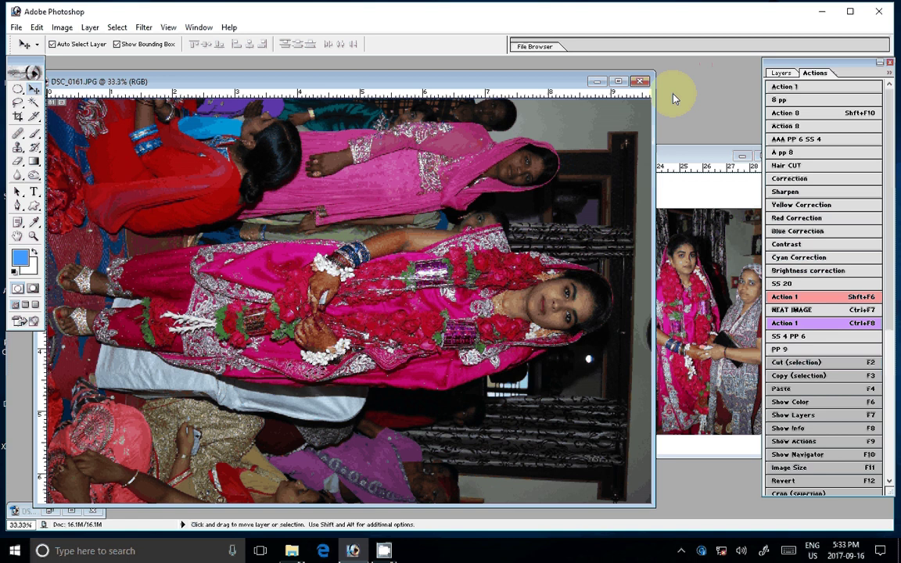
Rotate the DSC_0161 canvas 90° counter-clockwise from the Image menu
click(61, 27)
mouse_move(45, 151)
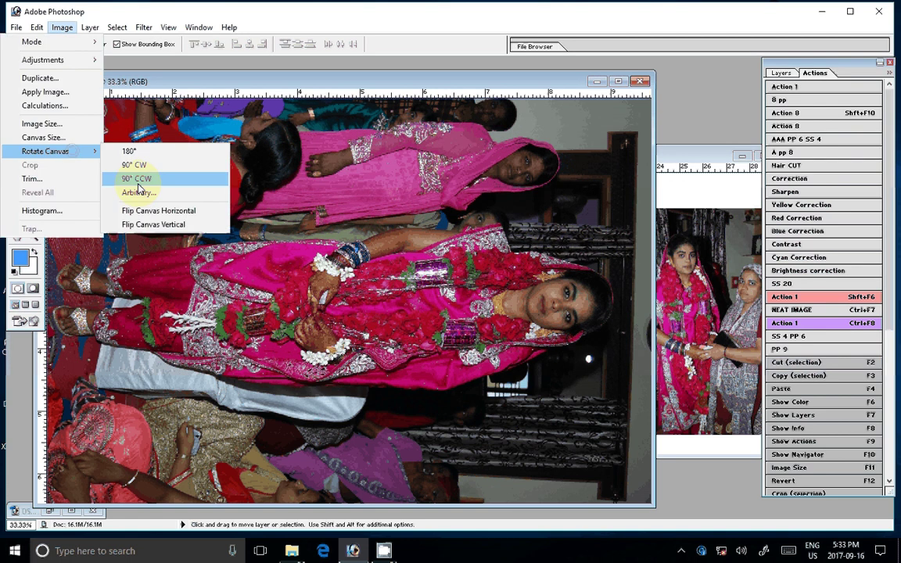
click(138, 179)
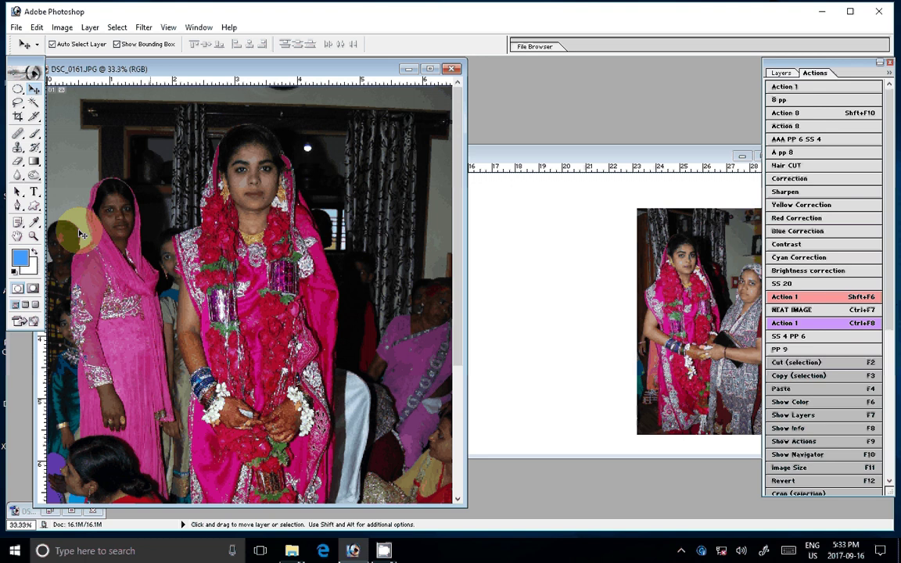
Run the correction action on DSC_0161 with Shift+F6, then zoom in on the bride
key(shift+F6)
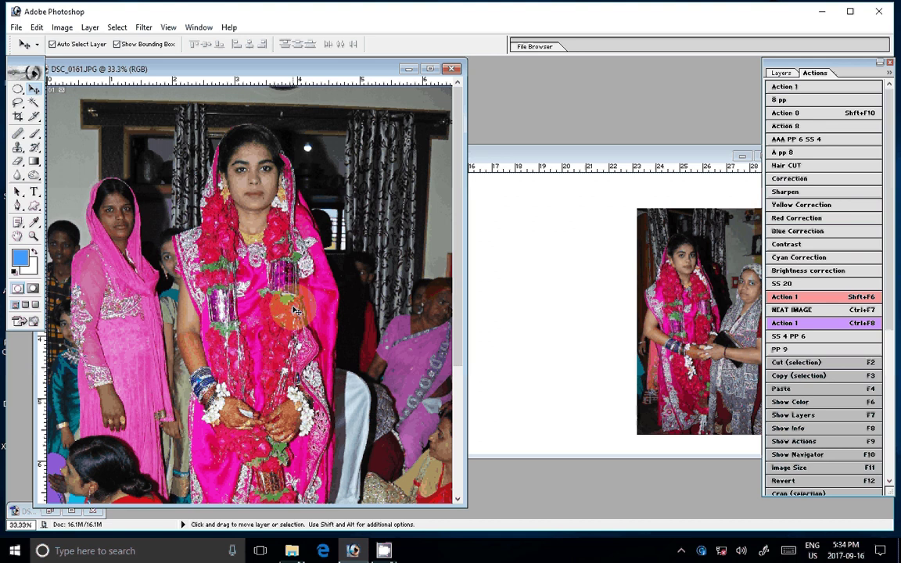
click(34, 237)
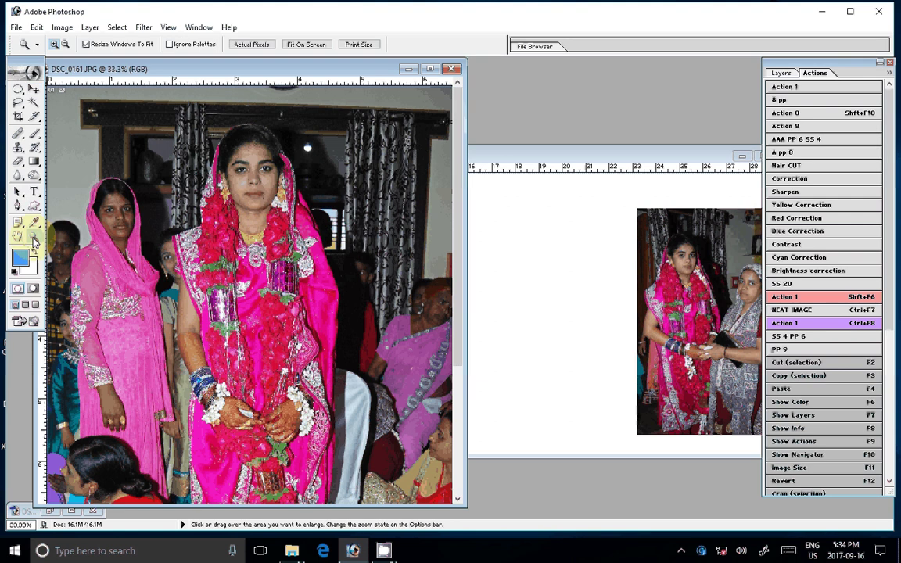
click(175, 247)
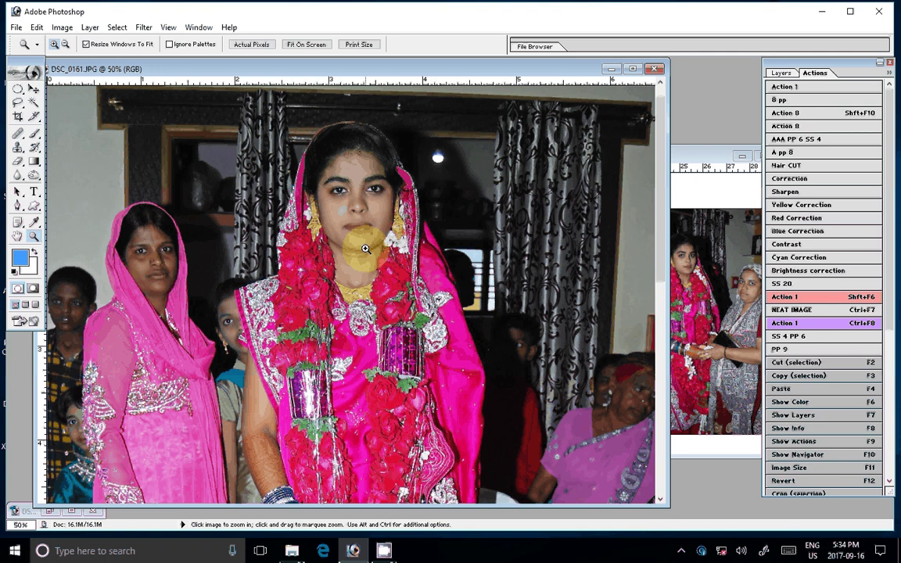
Zoom to 100% and start a Pen outline at the bride's scarf and over her head
click(365, 249)
key(p)
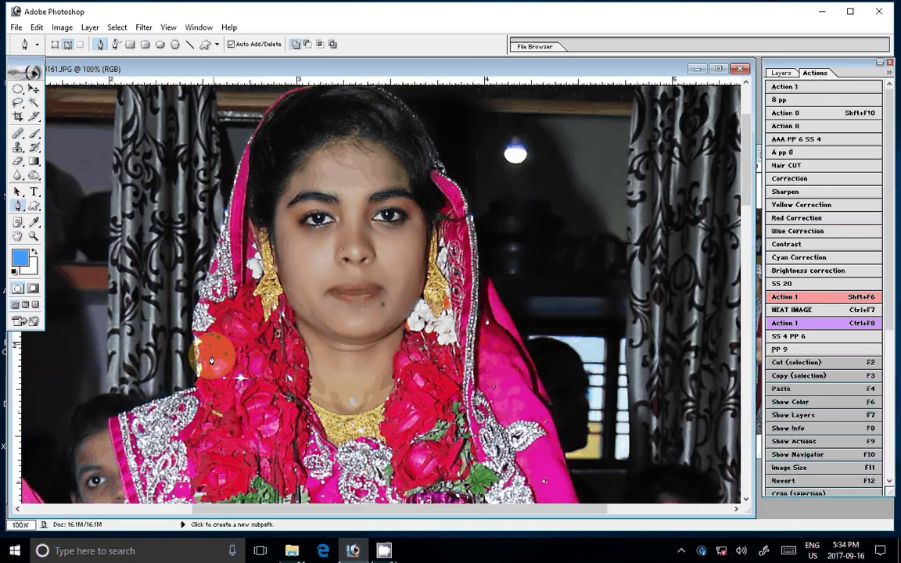
click(218, 233)
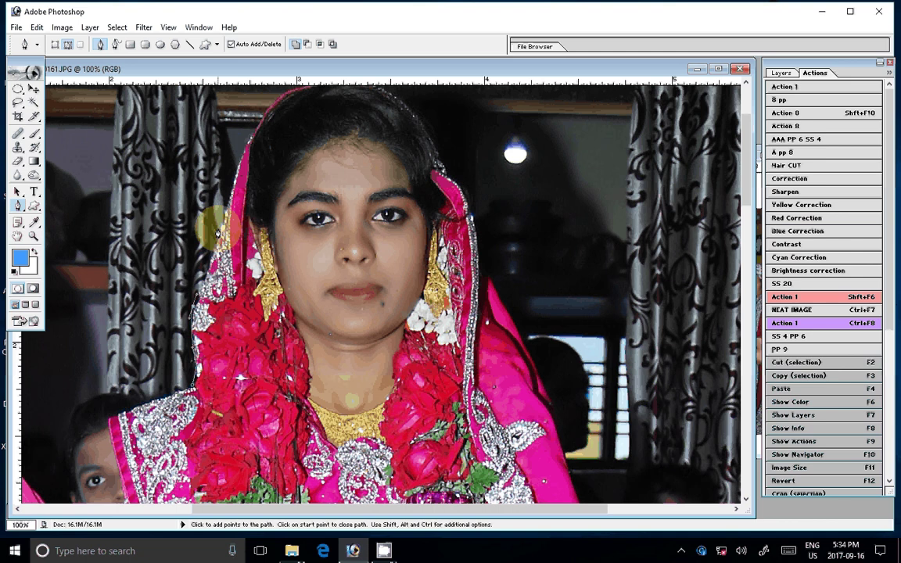
scroll(218, 233, up, 3)
scroll(235, 219, right, 2)
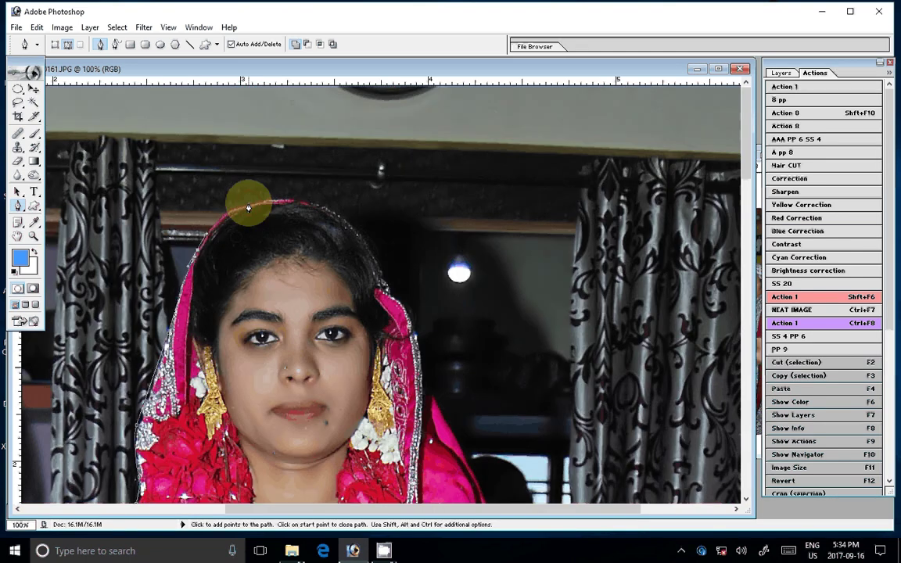
click(357, 225)
click(387, 286)
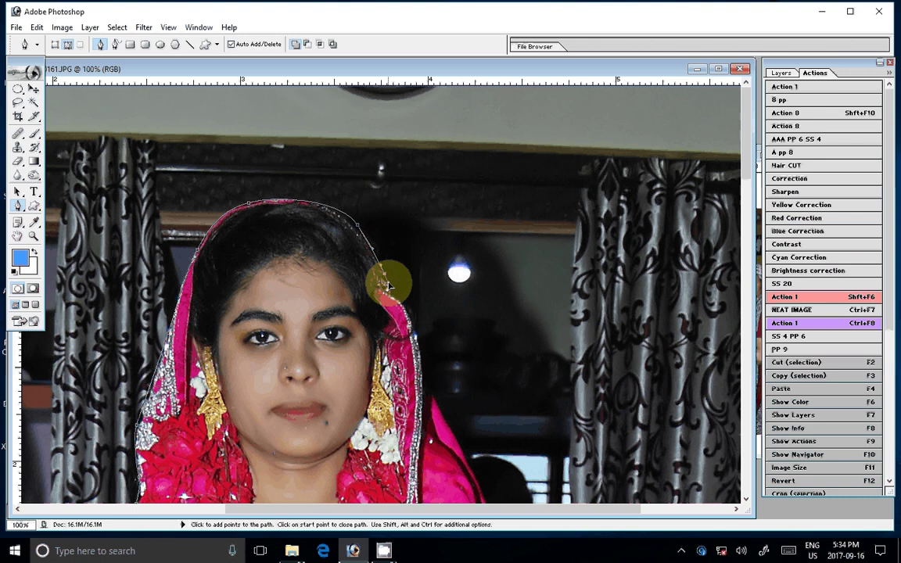
Continue the outline down the scarf edge and along the dress
scroll(388, 286, down, 5)
scroll(391, 277, right, 2)
click(393, 269)
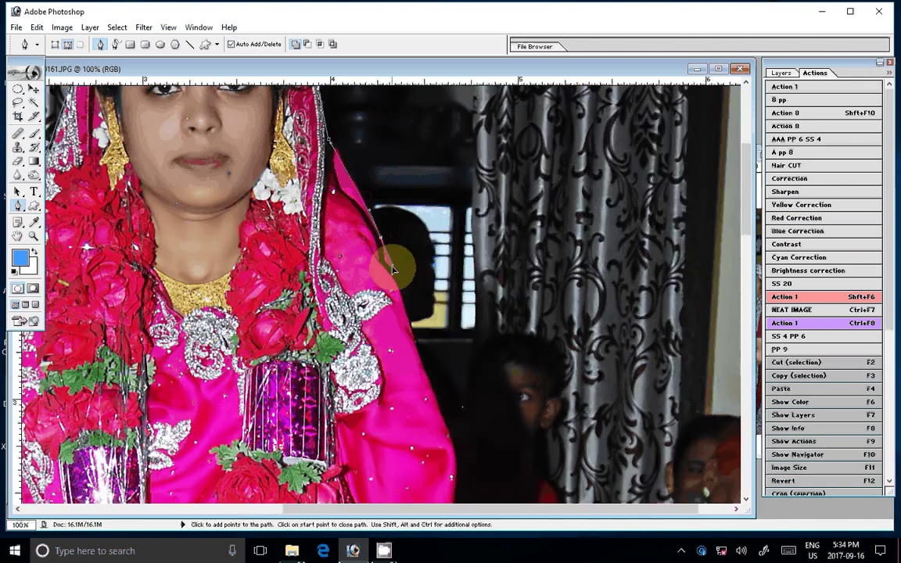
scroll(393, 269, down, 5)
scroll(393, 269, right, 1)
click(397, 334)
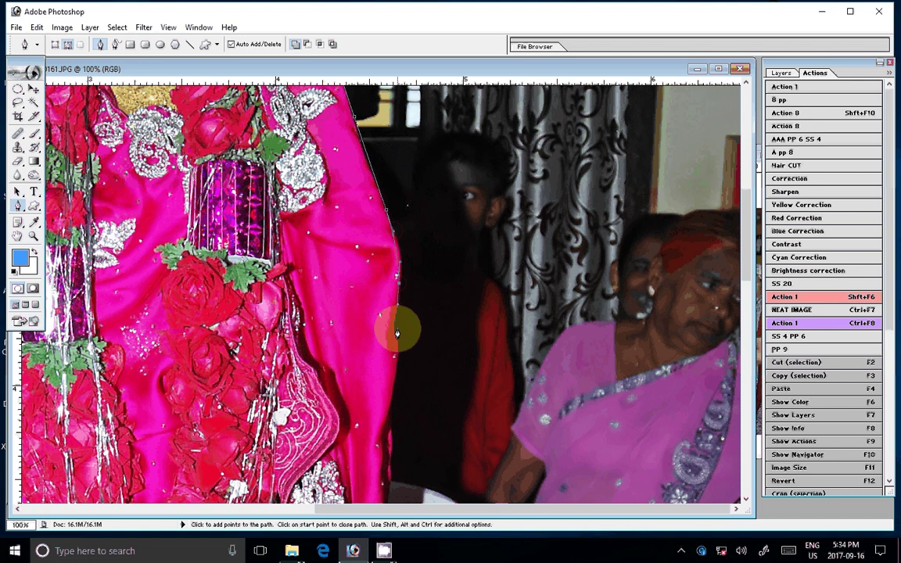
scroll(386, 253, down, 5)
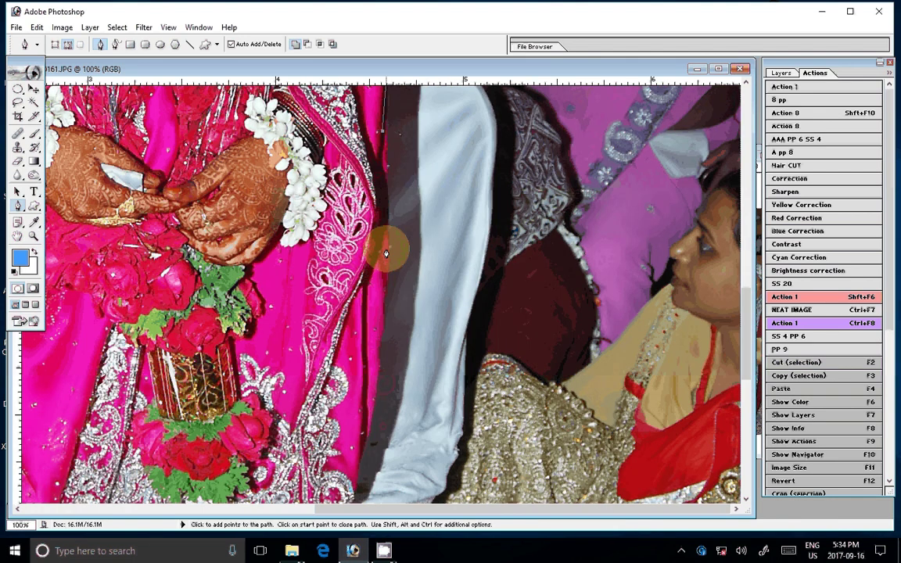
click(335, 192)
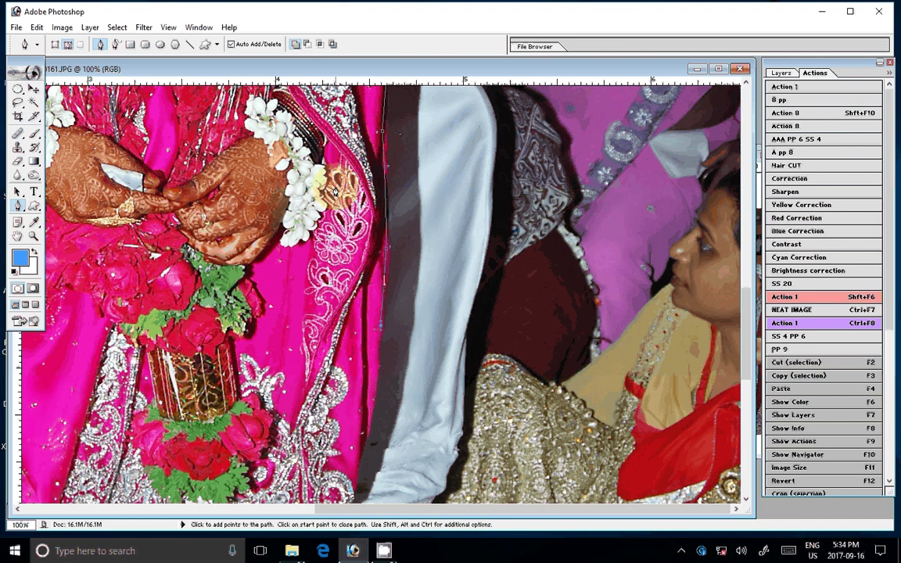
click(367, 470)
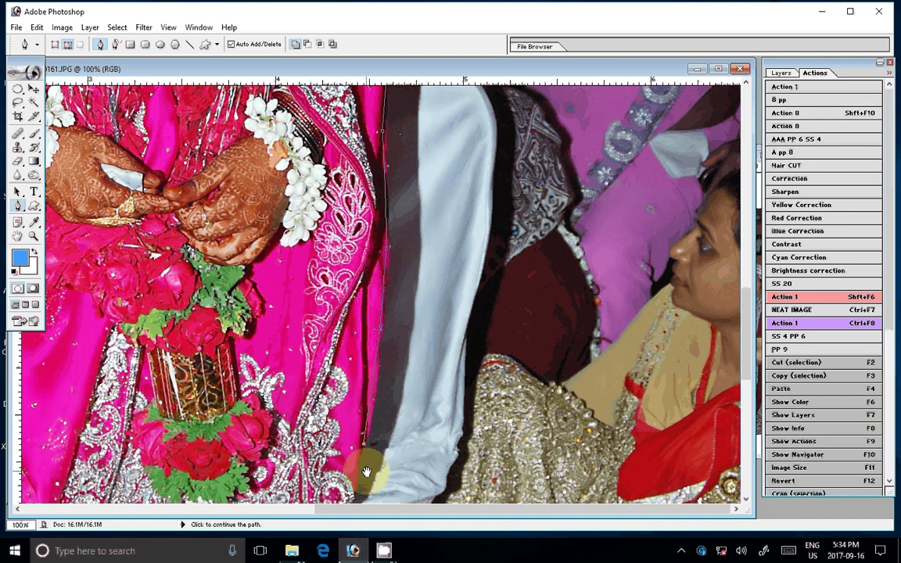
Carry the outline down the pink trouser edge and around the left foot and toes
drag(367, 472, 284, 435)
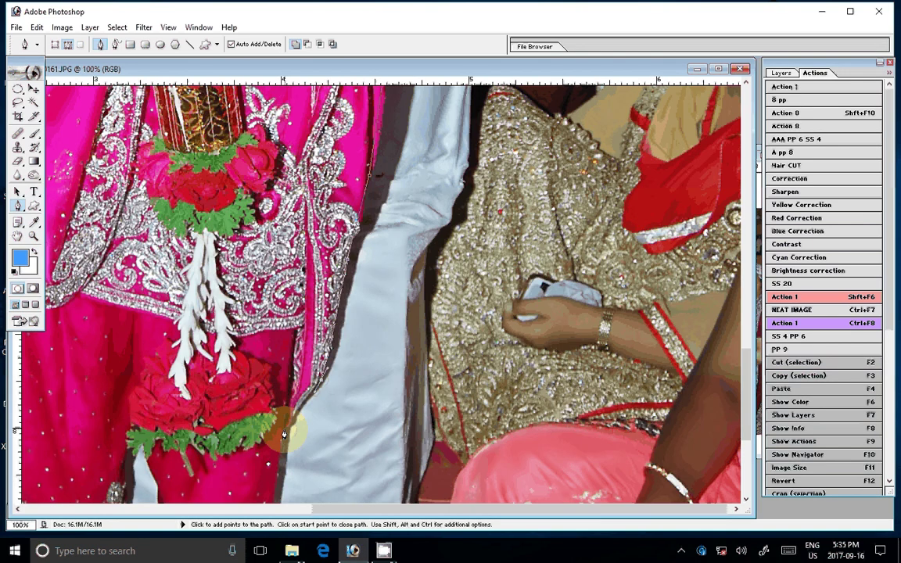
drag(284, 434, 357, 6)
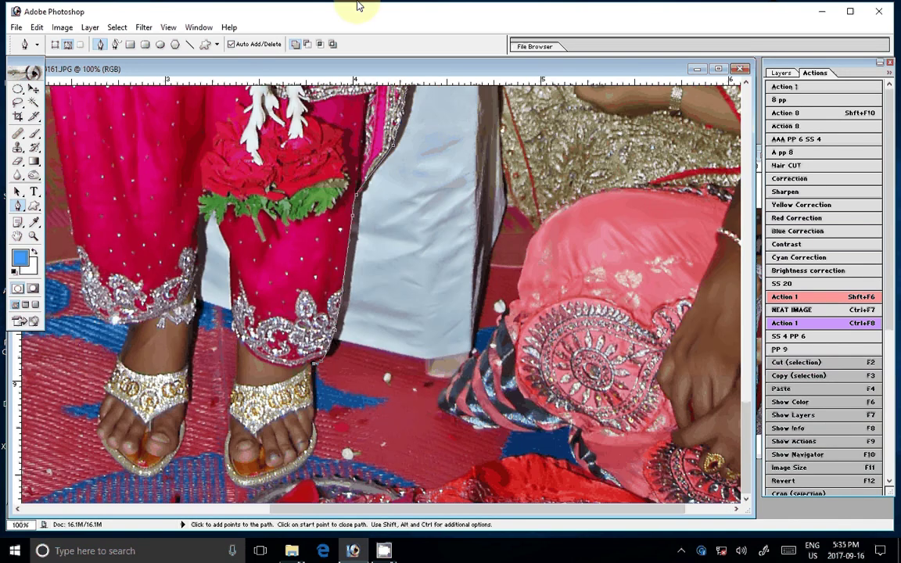
click(233, 482)
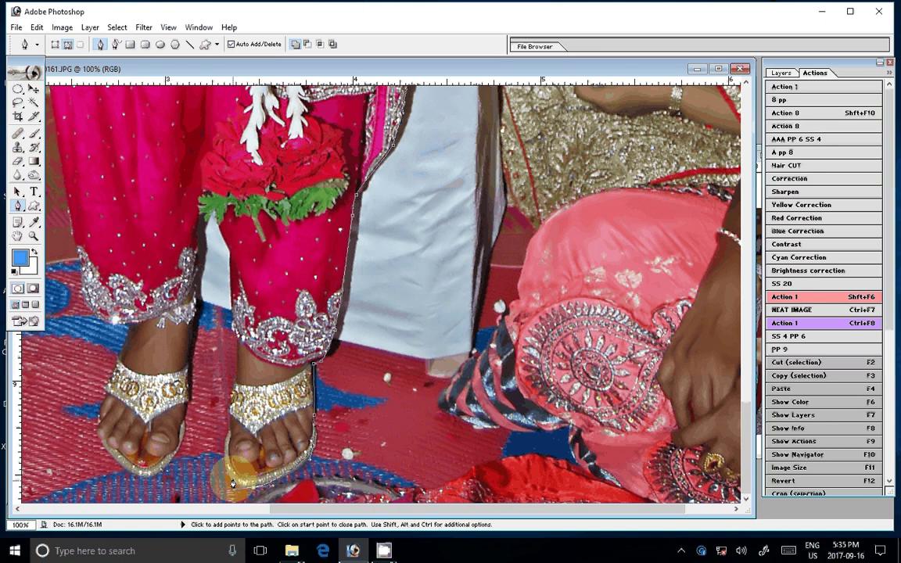
click(230, 255)
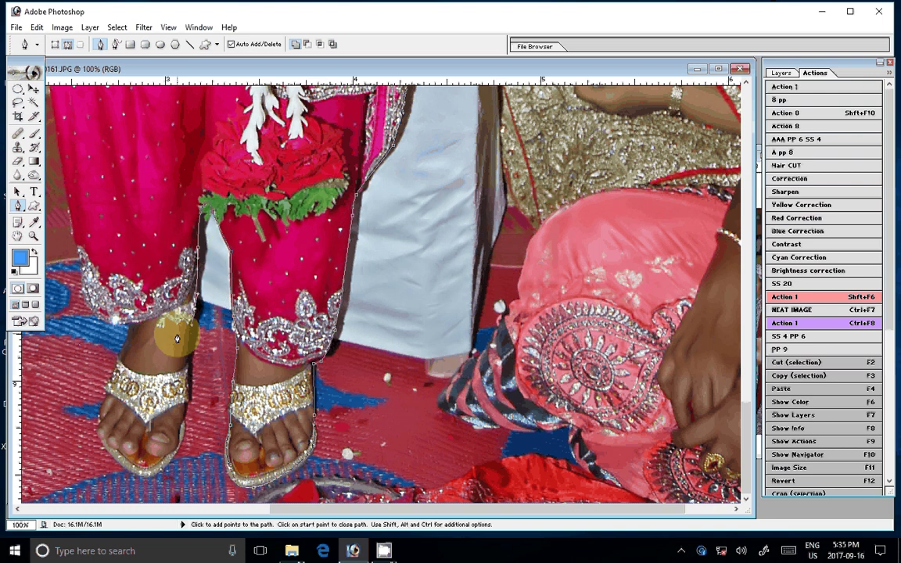
click(189, 385)
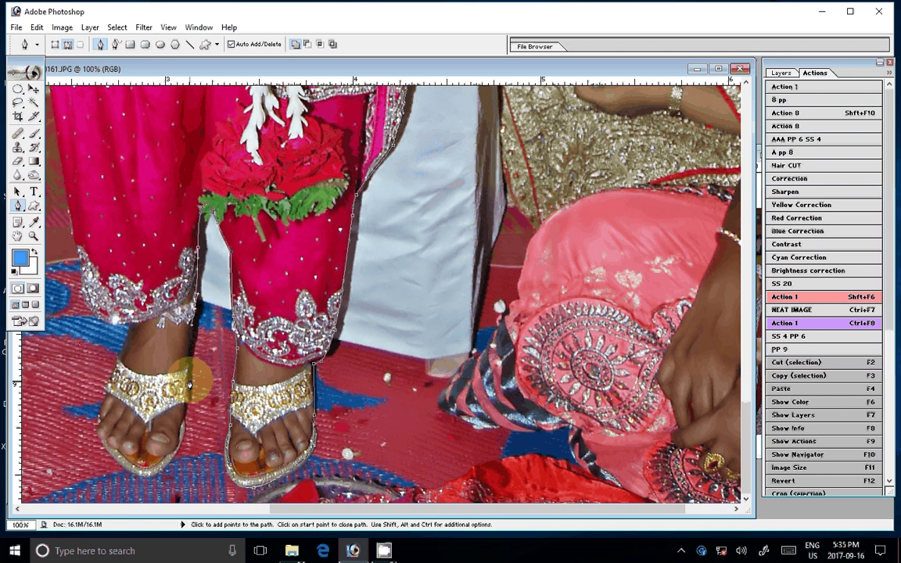
click(132, 437)
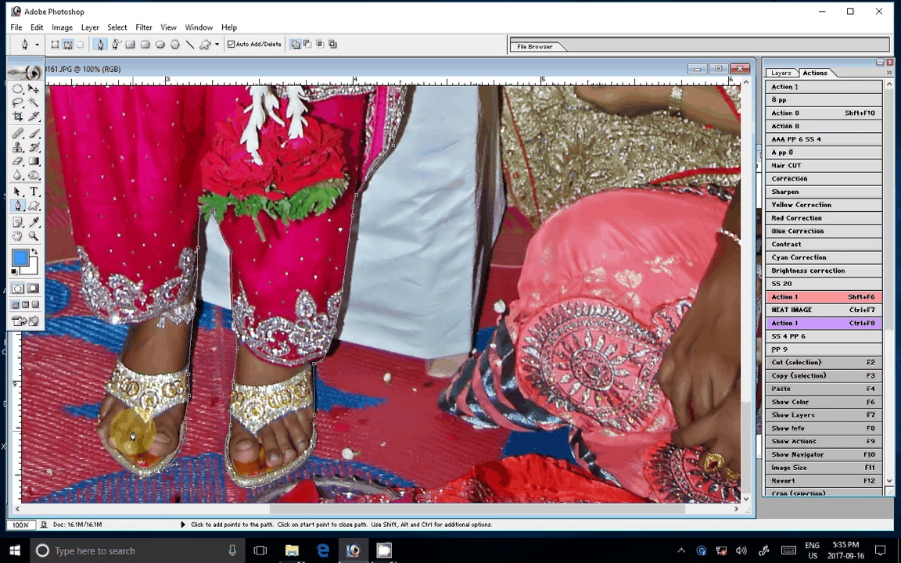
click(95, 439)
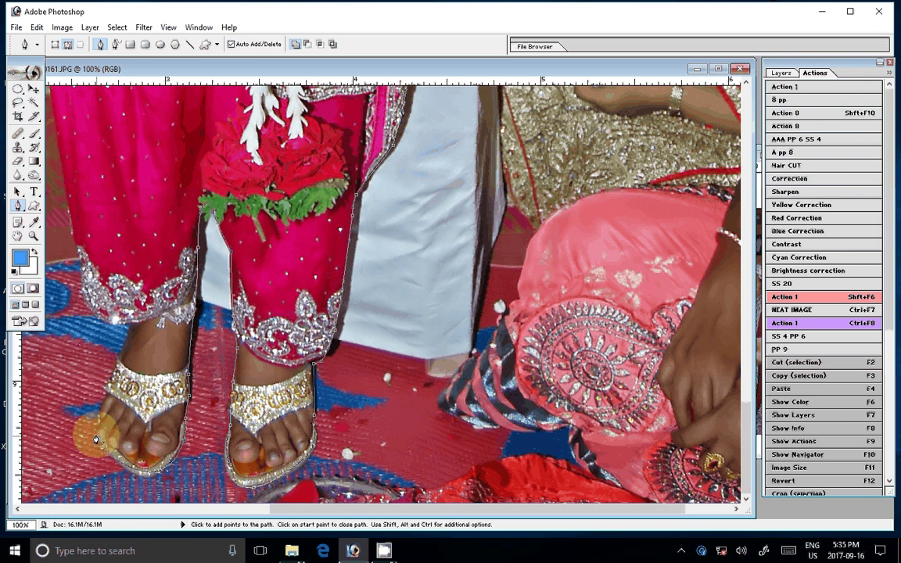
drag(94, 439, 242, 395)
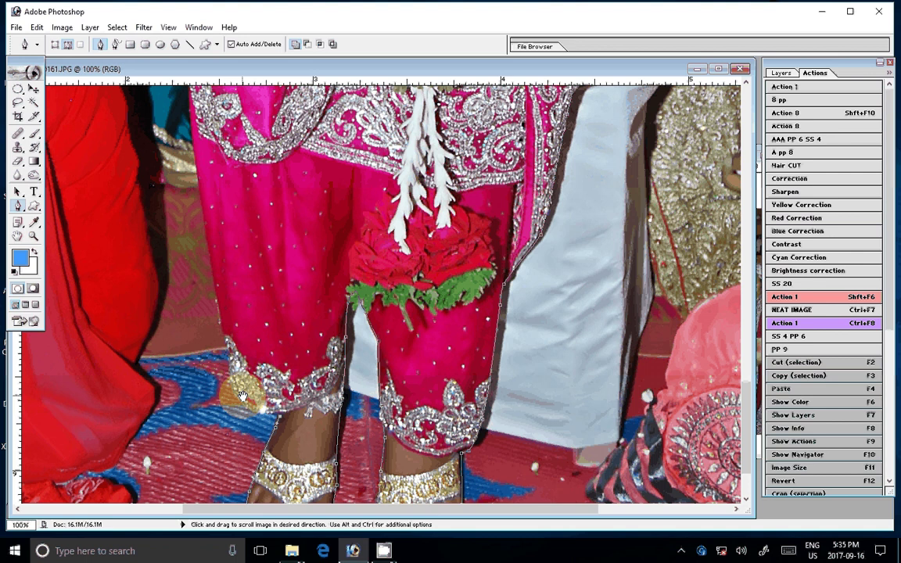
Trace the outline up the left trouser edge toward the hands and bouquet
click(185, 104)
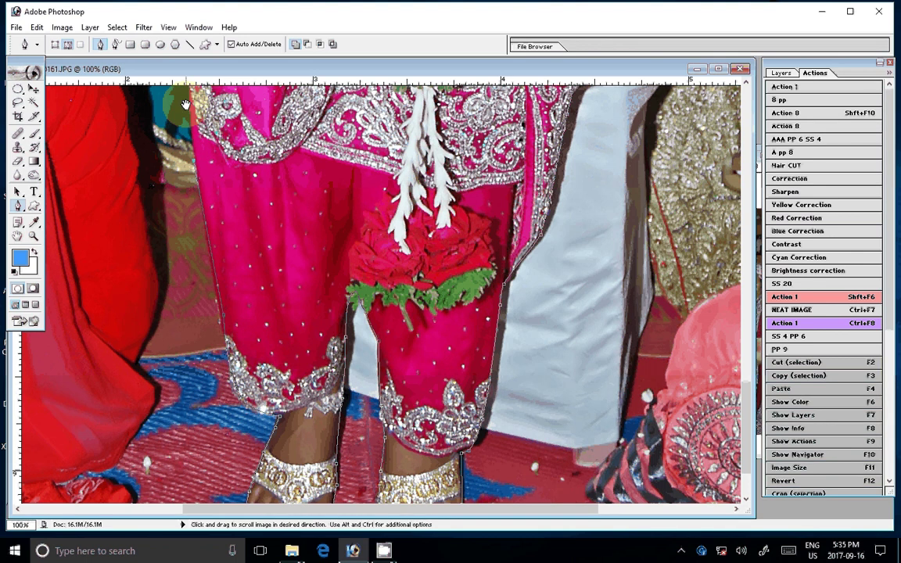
drag(185, 104, 201, 269)
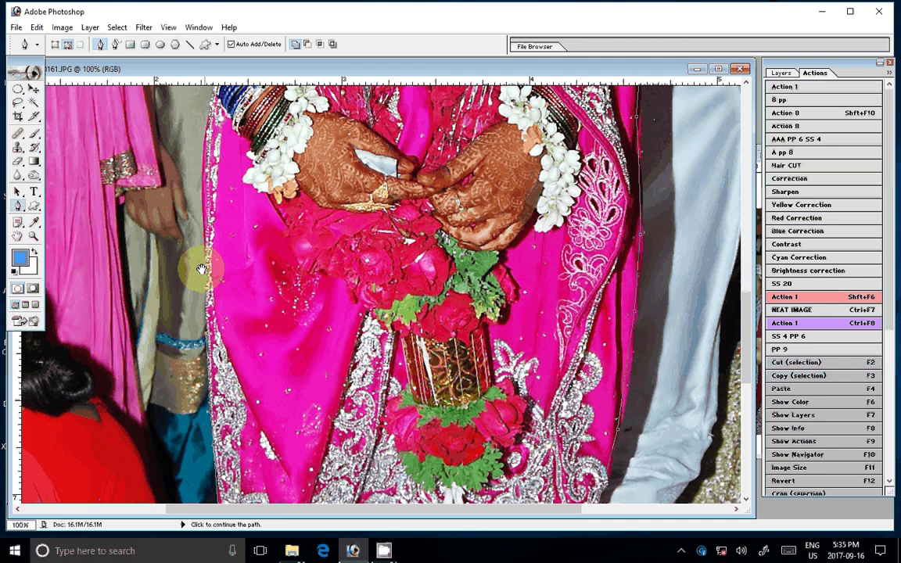
scroll(201, 268, up, 3)
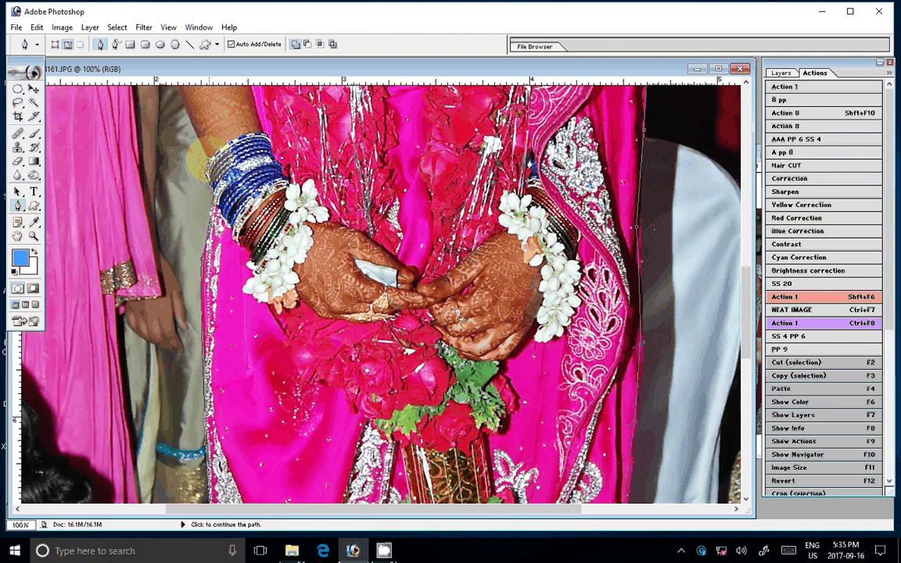
scroll(224, 239, up, 7)
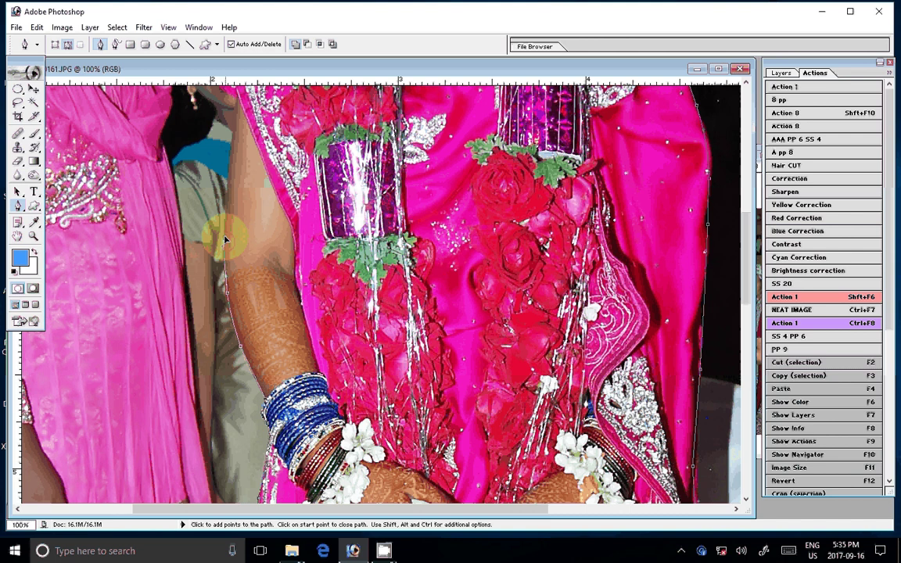
scroll(224, 239, up, 5)
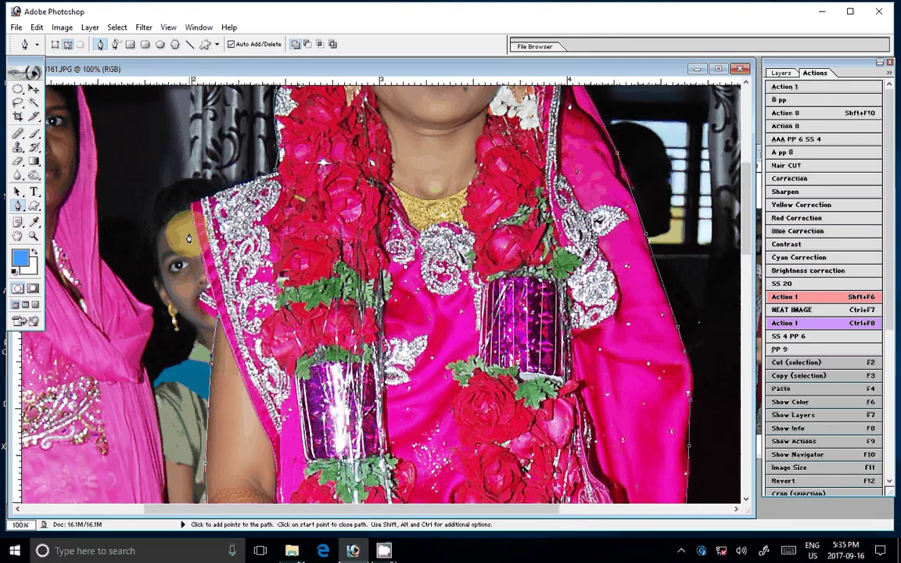
Close the path at the dress top and bring up Make Selection
click(254, 183)
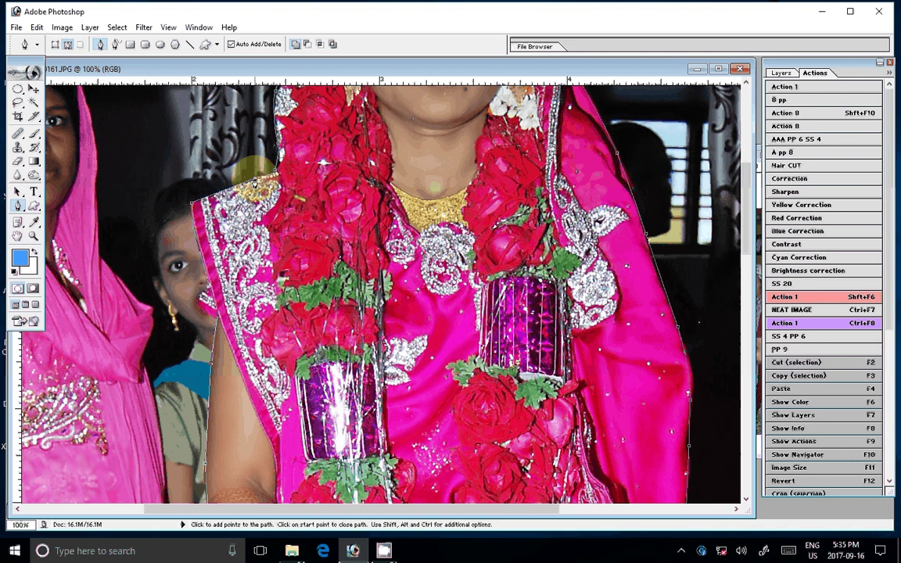
click(255, 183)
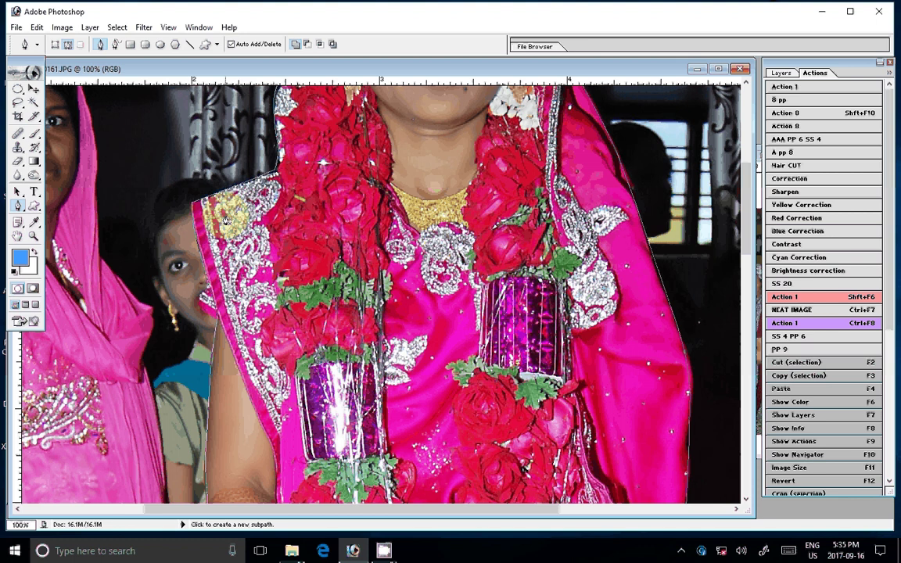
click(285, 258)
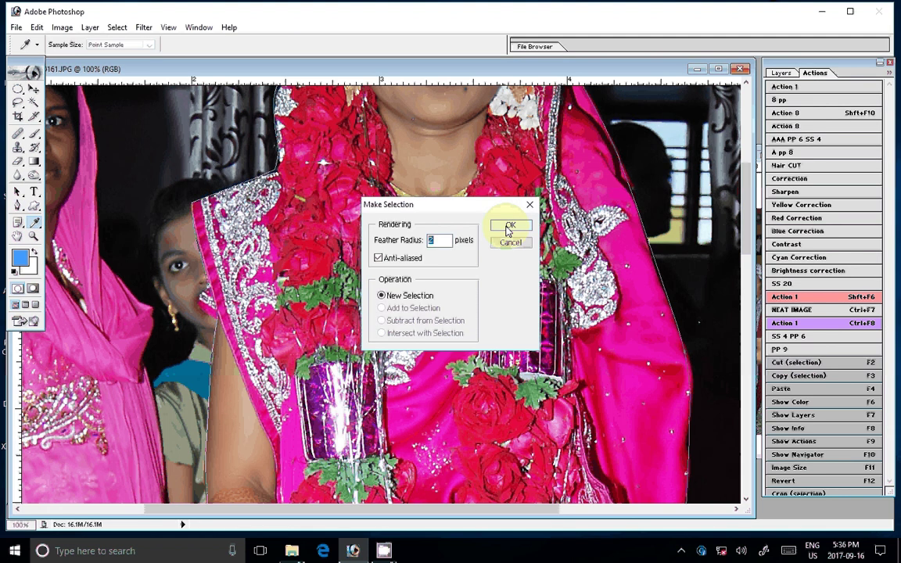
Turn the path into a selection and fit the photo on screen
click(509, 227)
key(z)
right_click(404, 323)
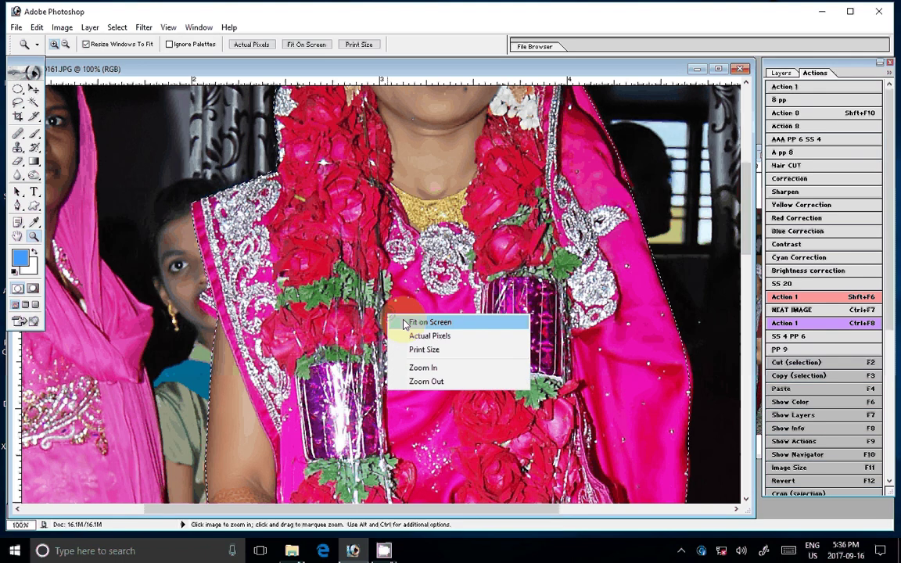
click(404, 323)
click(781, 73)
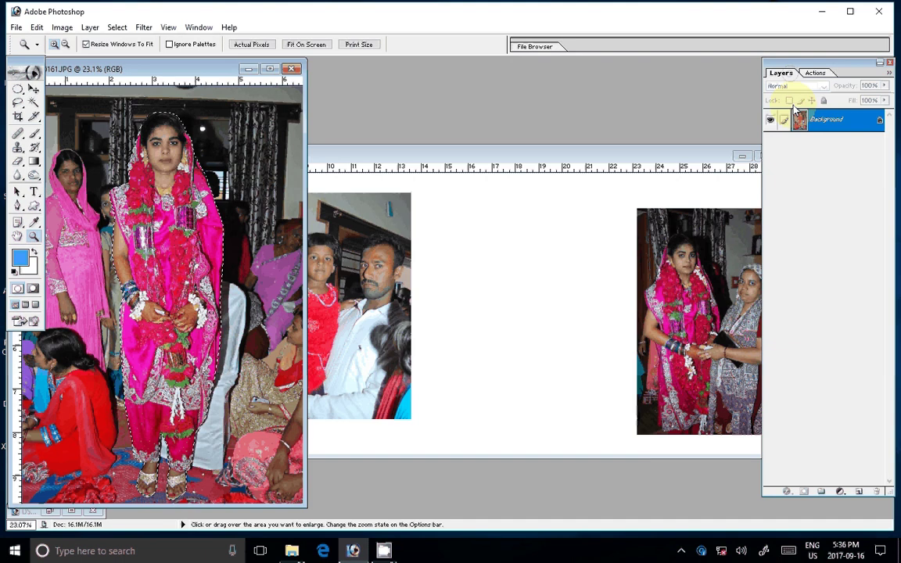
Copy the bride to a new layer, move it into the spread's middle, and hide Background
key(v)
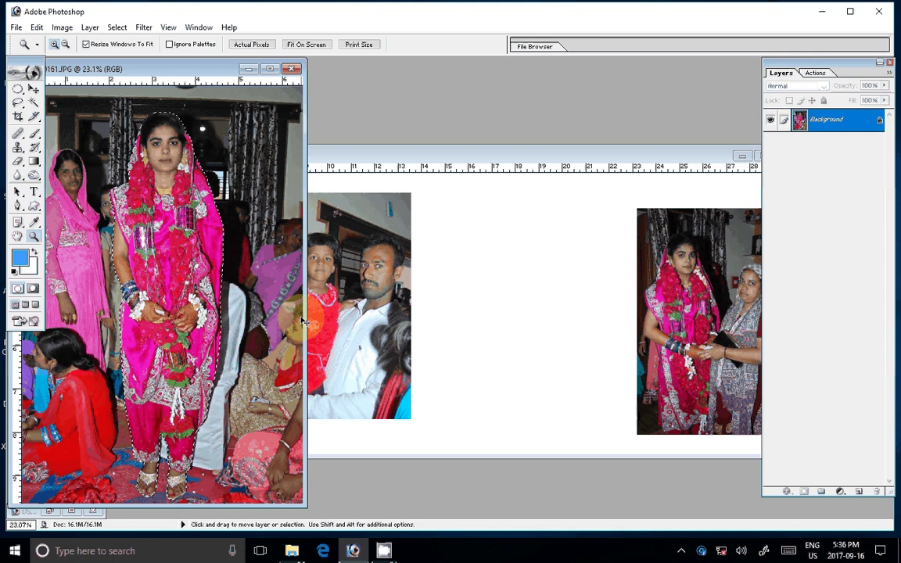
key(ctrl+j)
drag(304, 321, 569, 292)
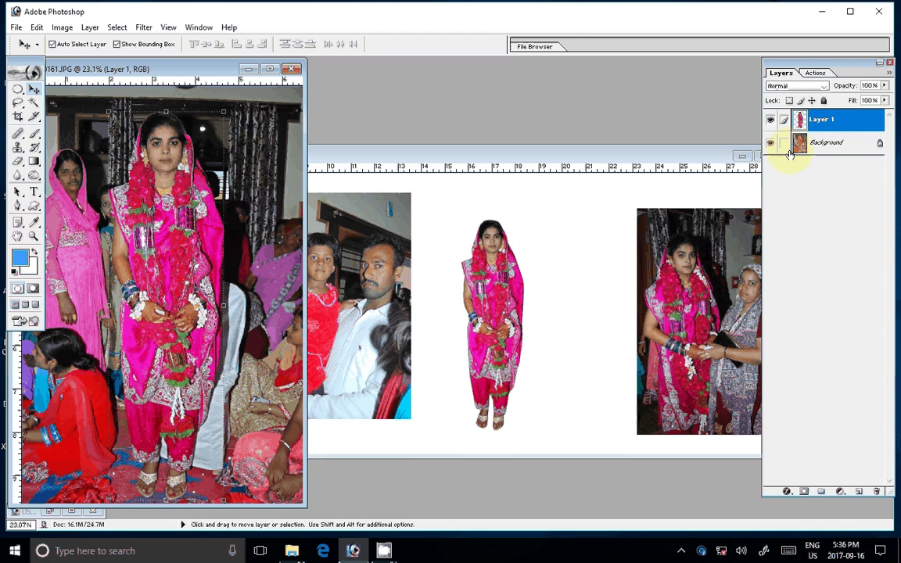
click(770, 143)
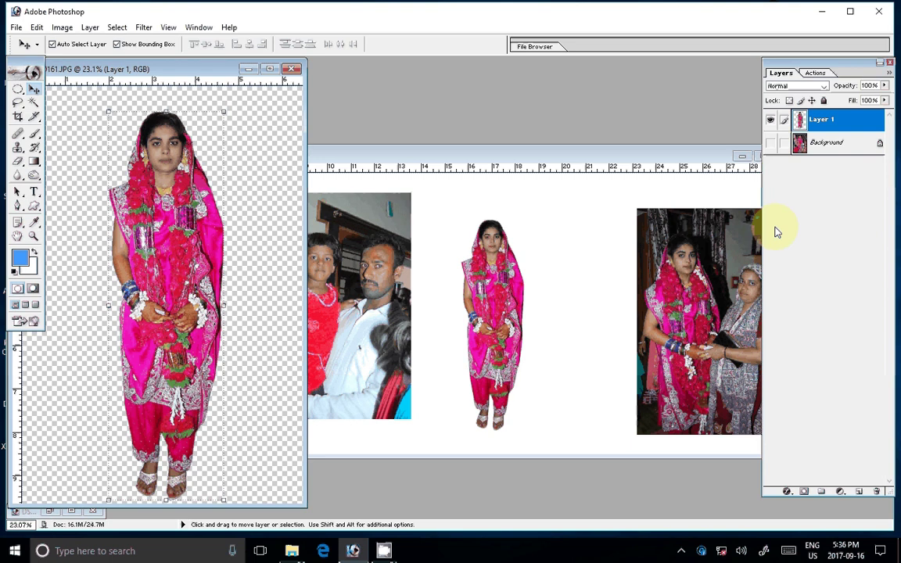
Save the photo as DSC_0161.psd in LOCAL DISK (E:) > A psd and close it
click(16, 27)
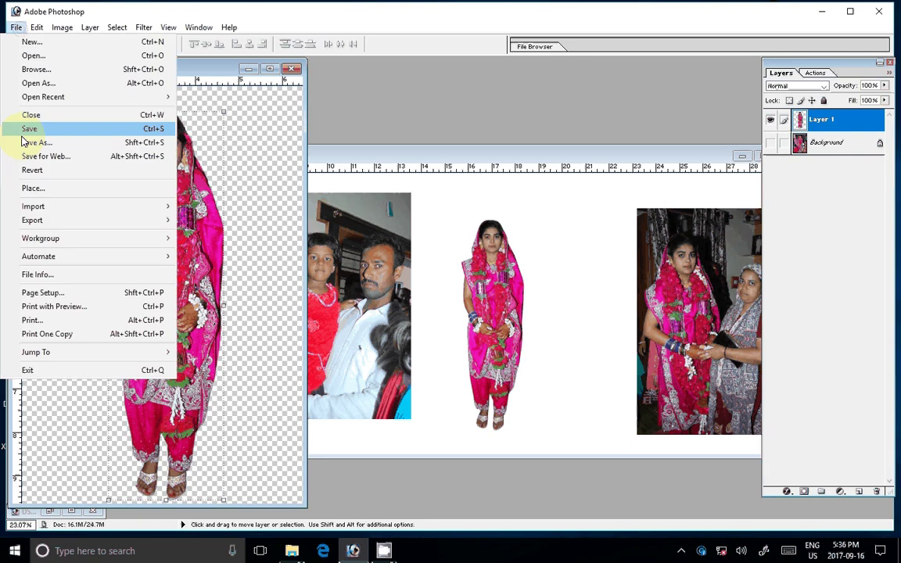
click(27, 142)
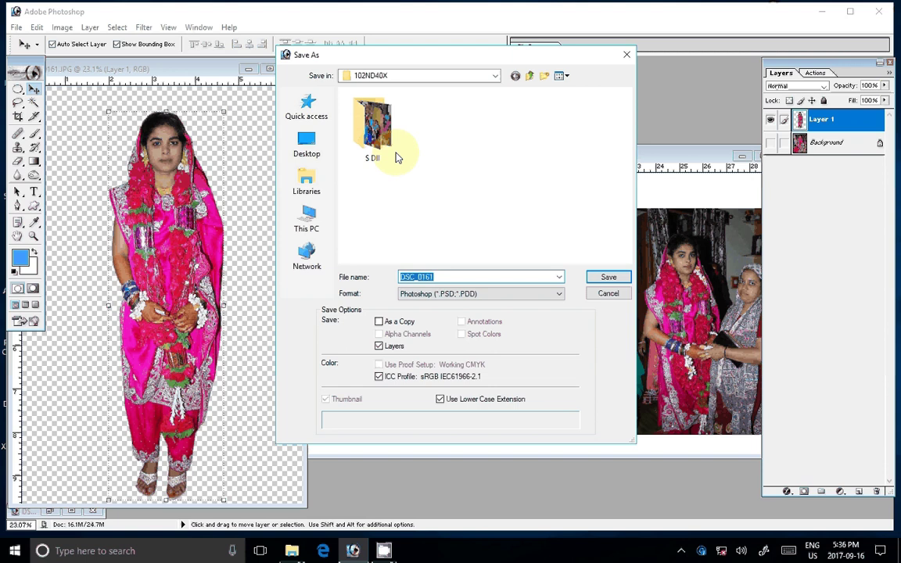
click(397, 157)
key(BackSpace)
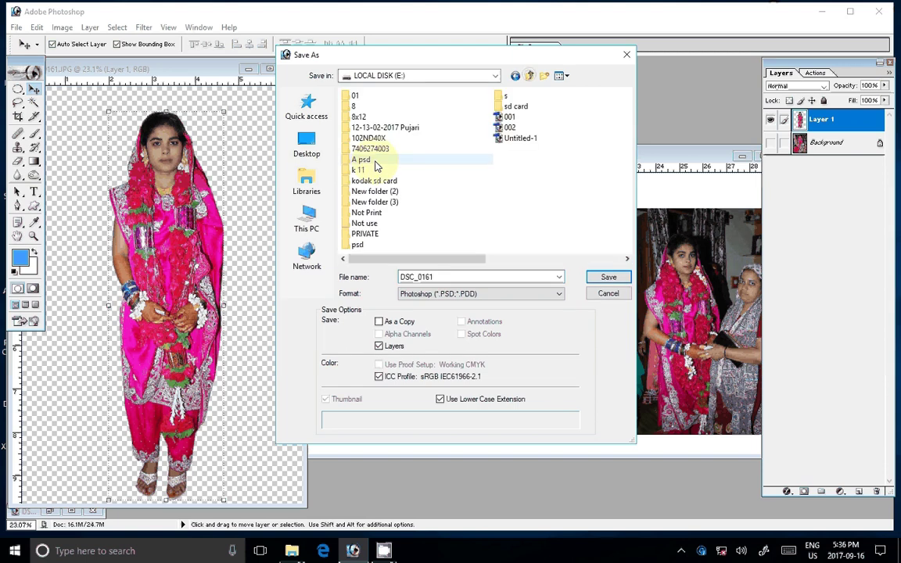
double_click(375, 161)
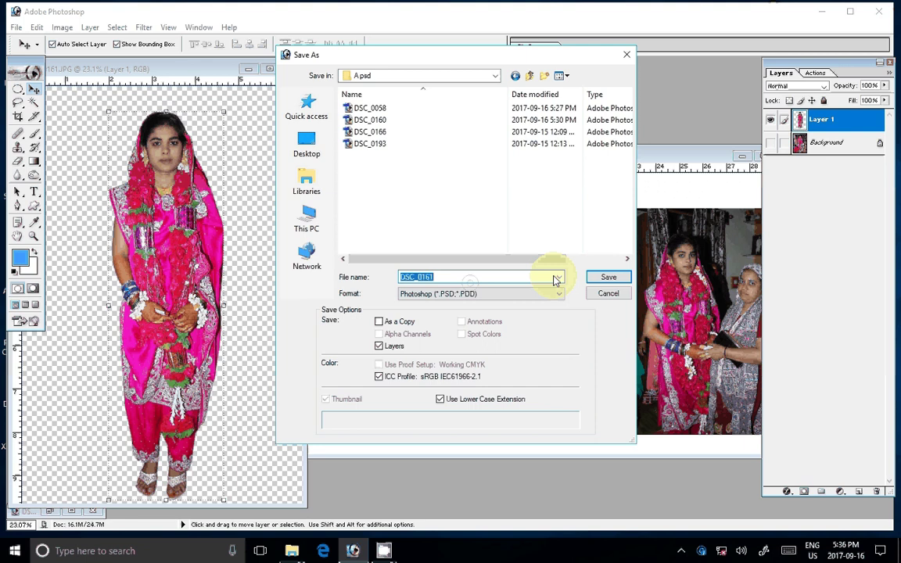
key(Return)
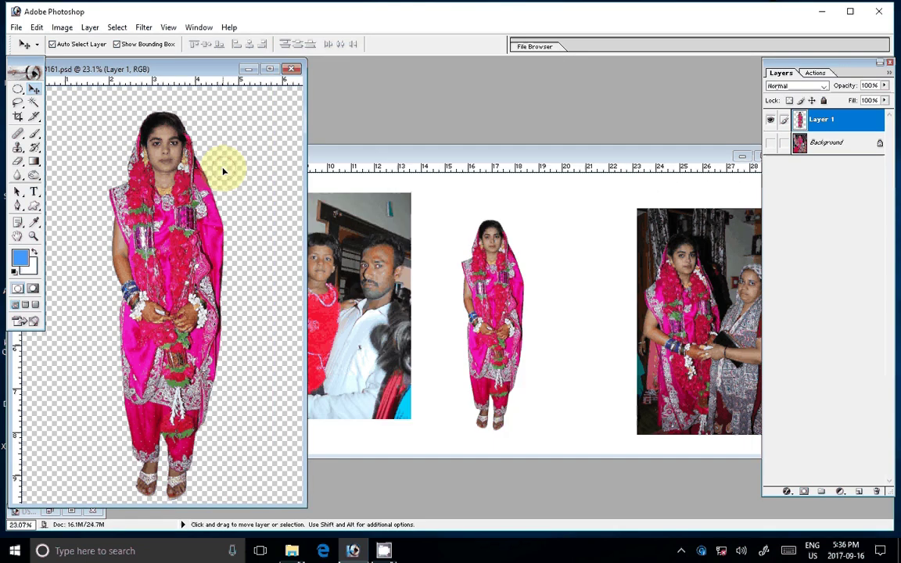
key(ctrl+w)
click(289, 550)
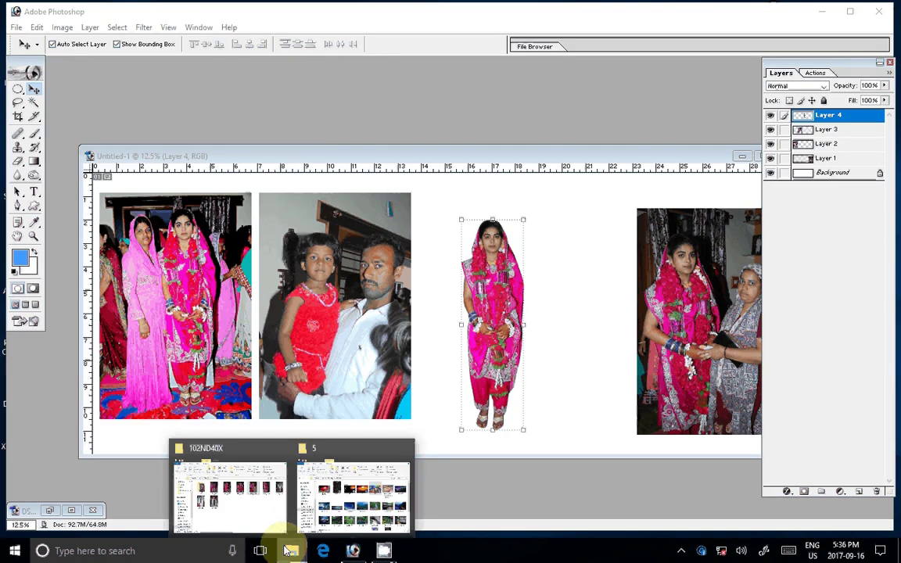
Move a photo into S Dll, then go up through 102ND40X to the LOCAL DISK (E:) root
click(229, 493)
drag(226, 235, 231, 266)
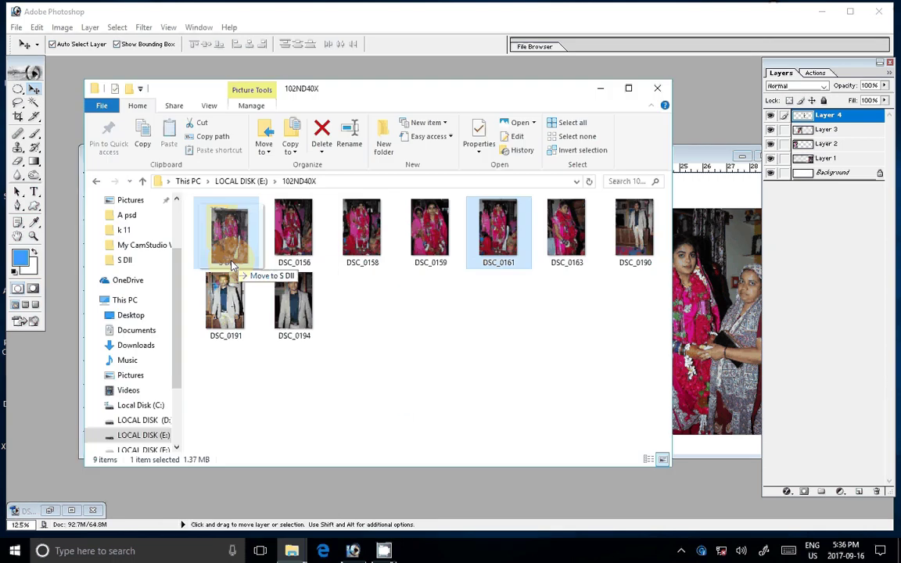
double_click(234, 233)
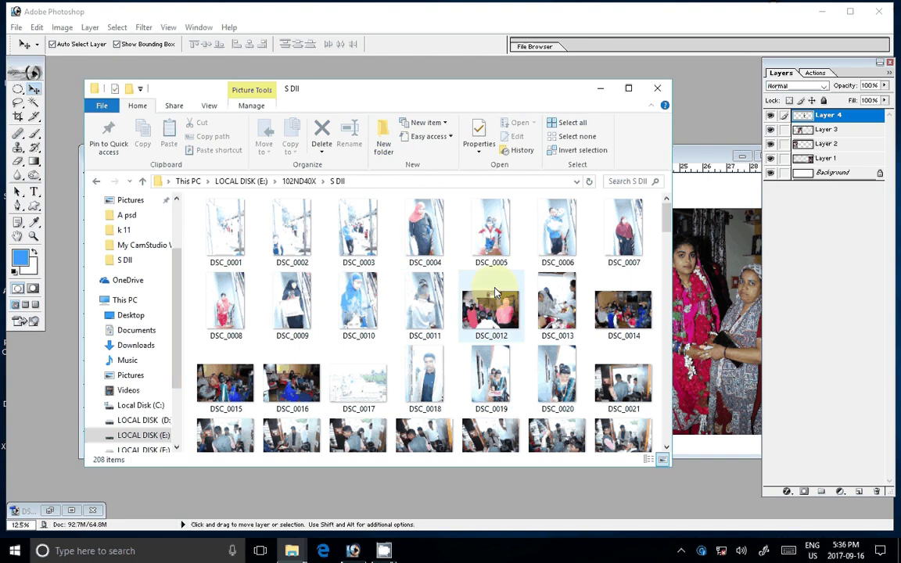
scroll(494, 293, down, 5)
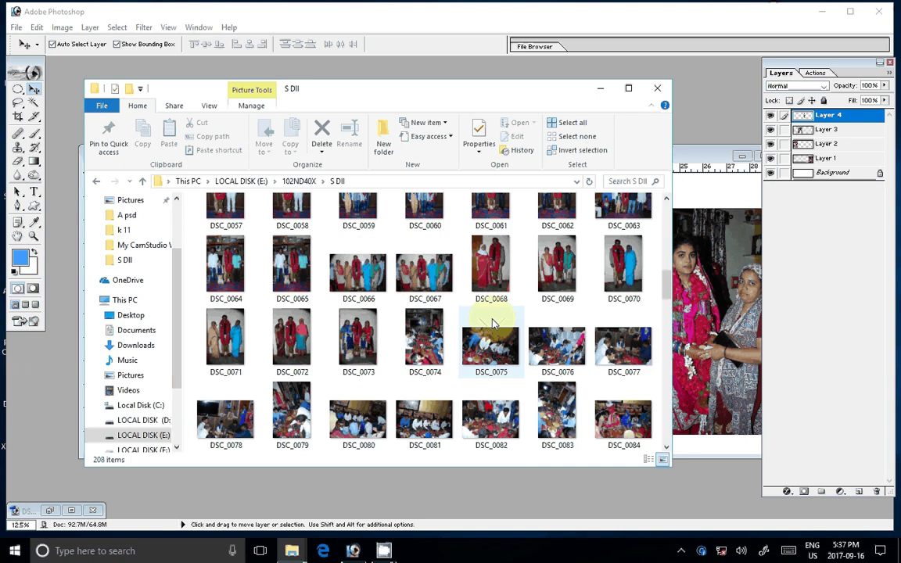
click(142, 181)
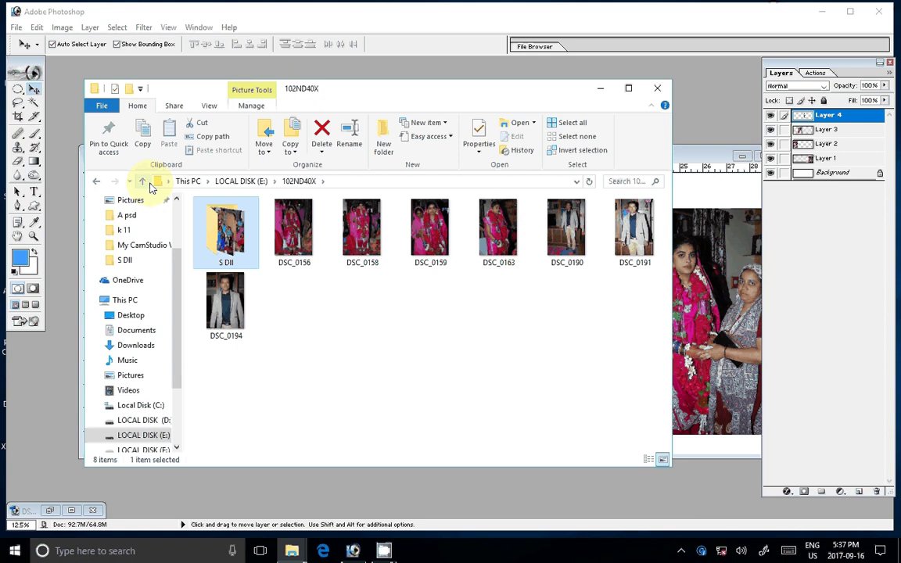
click(150, 186)
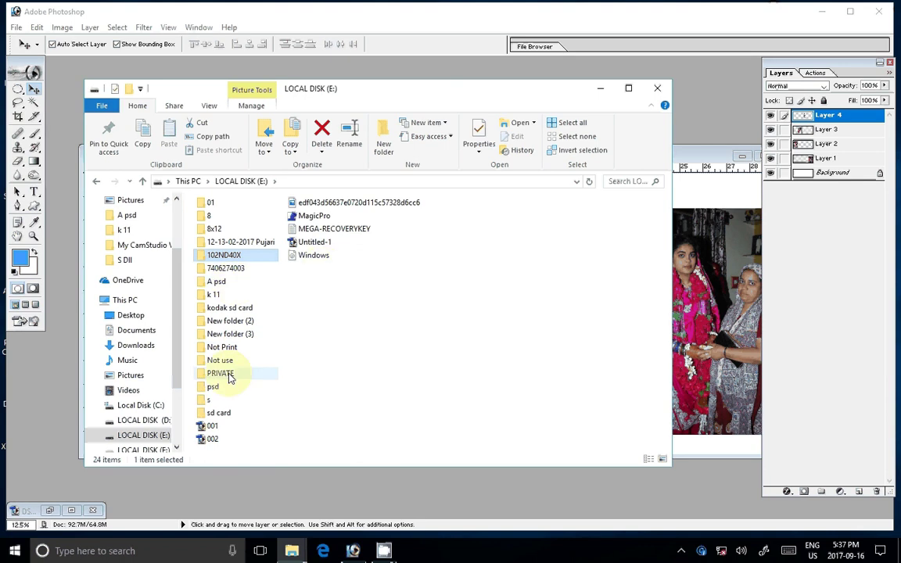
Open the s folder, browse its thumbnails, and drag DSC_0061 into Photoshop
click(211, 402)
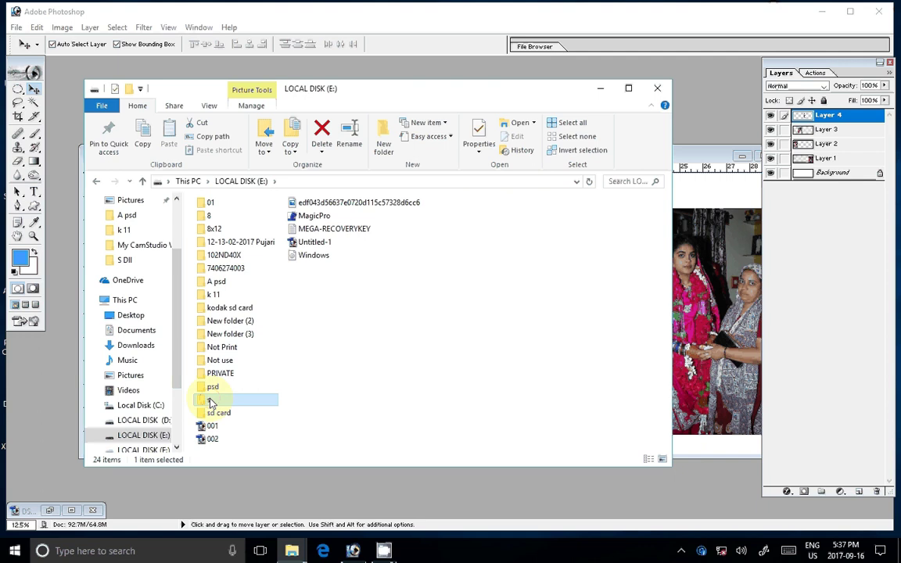
double_click(211, 402)
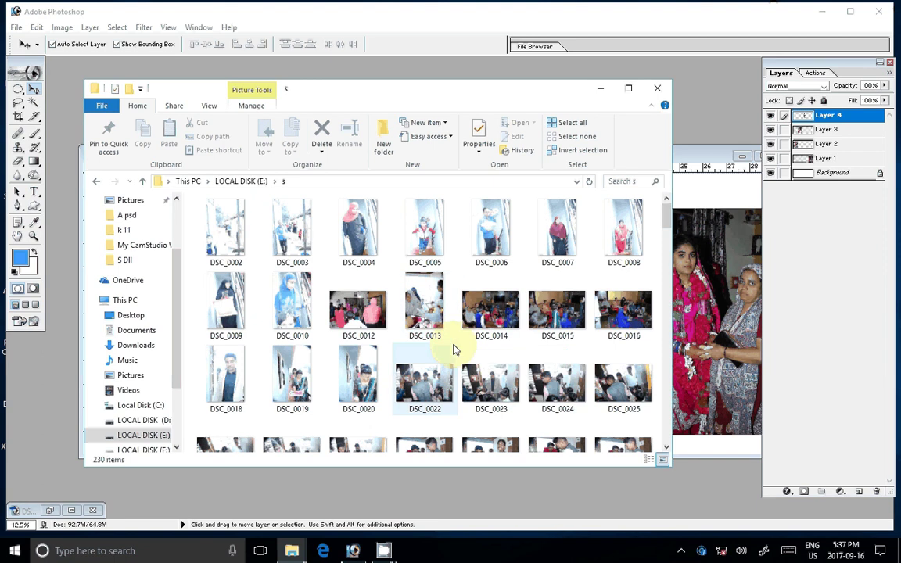
scroll(454, 350, down, 5)
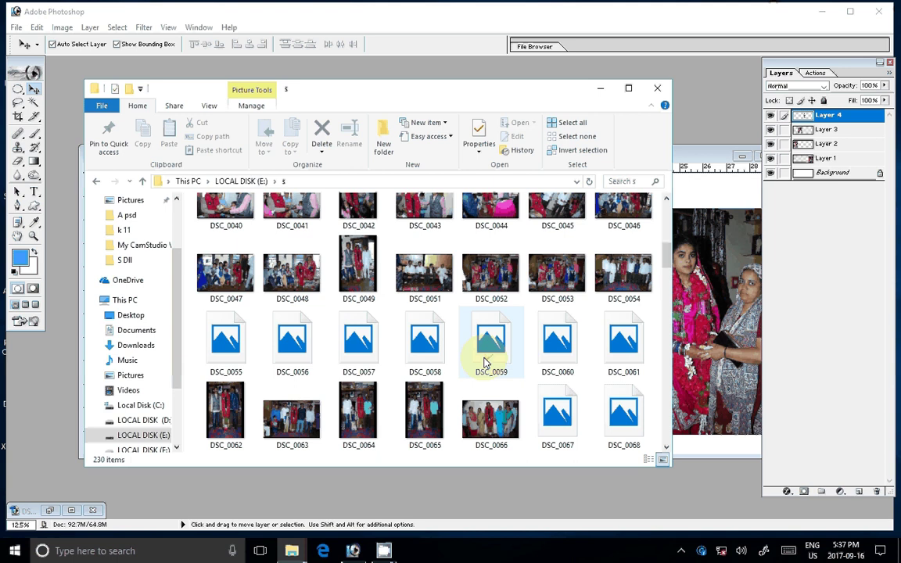
scroll(477, 357, down, 8)
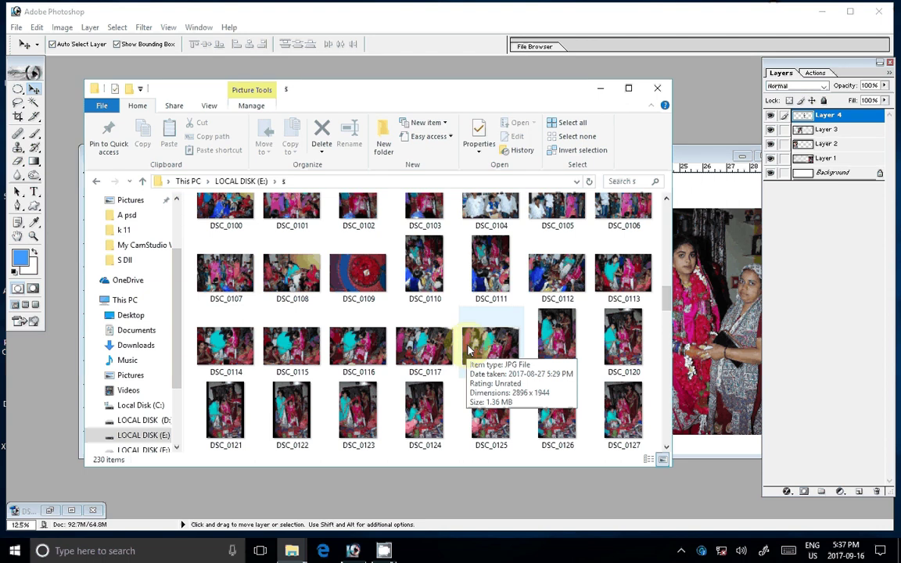
scroll(470, 350, down, 5)
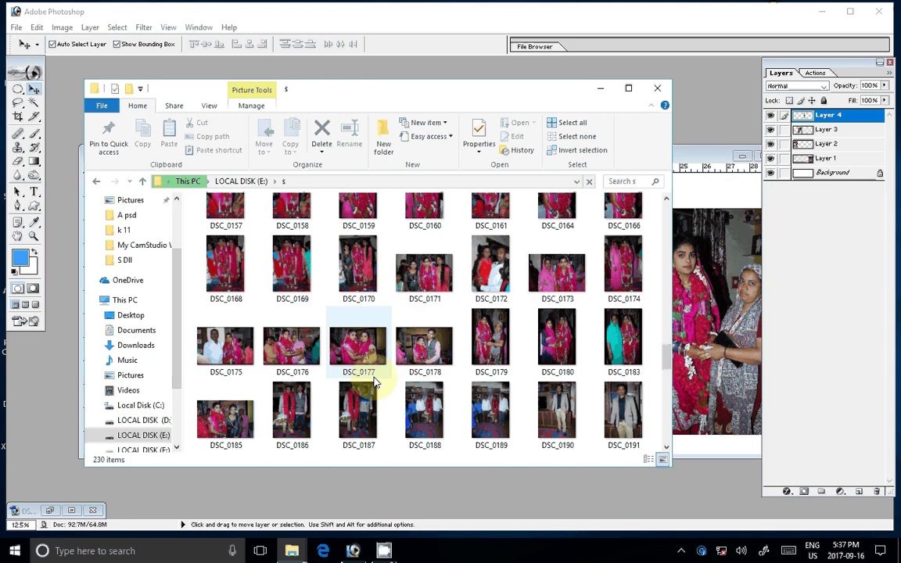
scroll(376, 382, up, 2)
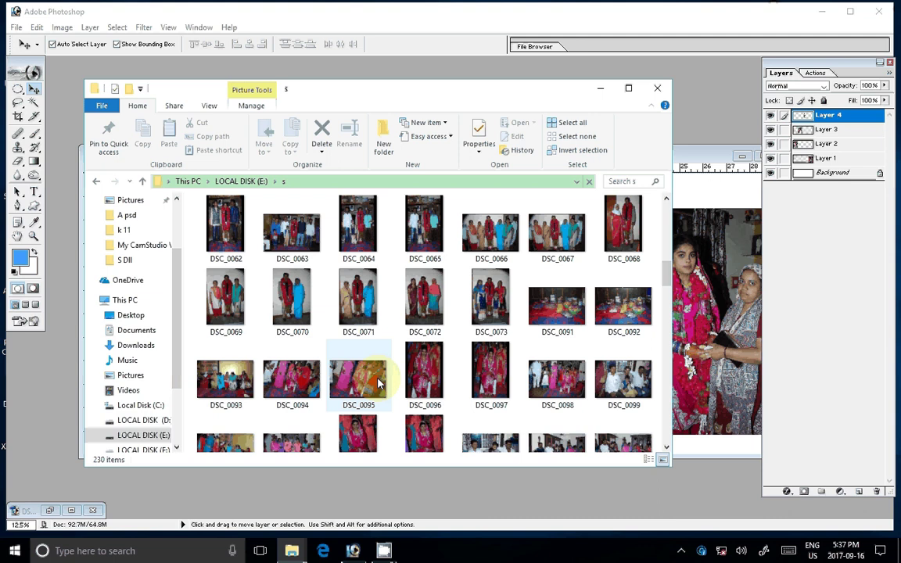
scroll(379, 383, up, 2)
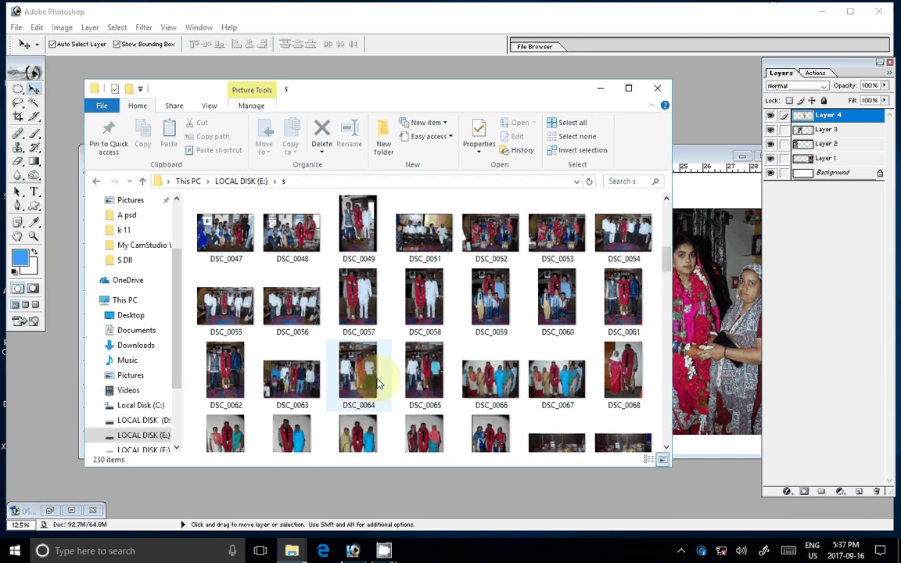
scroll(378, 383, up, 3)
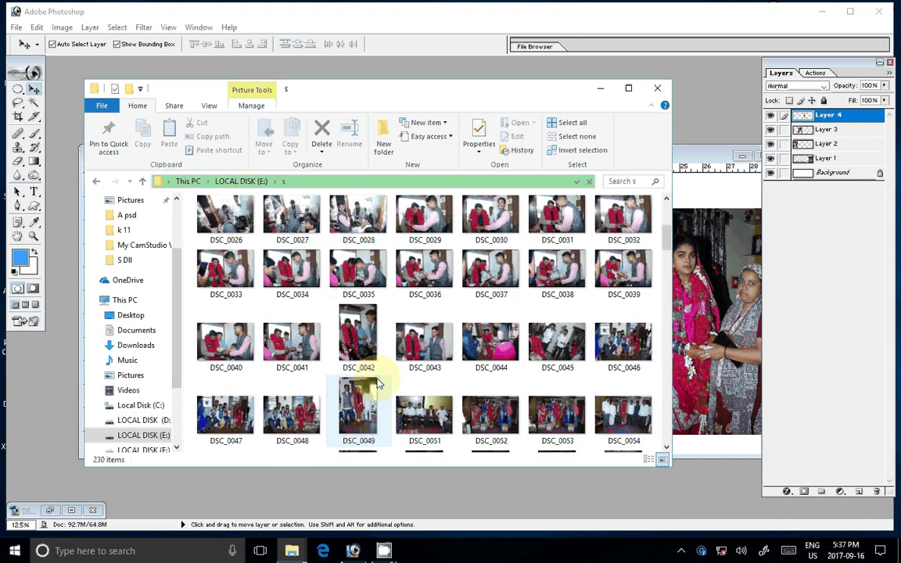
scroll(378, 383, down, 3)
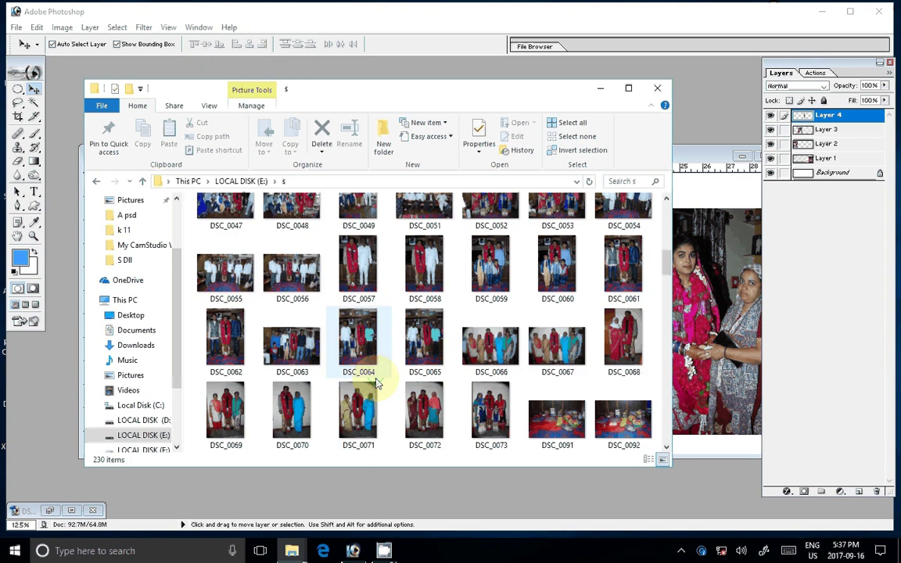
scroll(376, 383, down, 2)
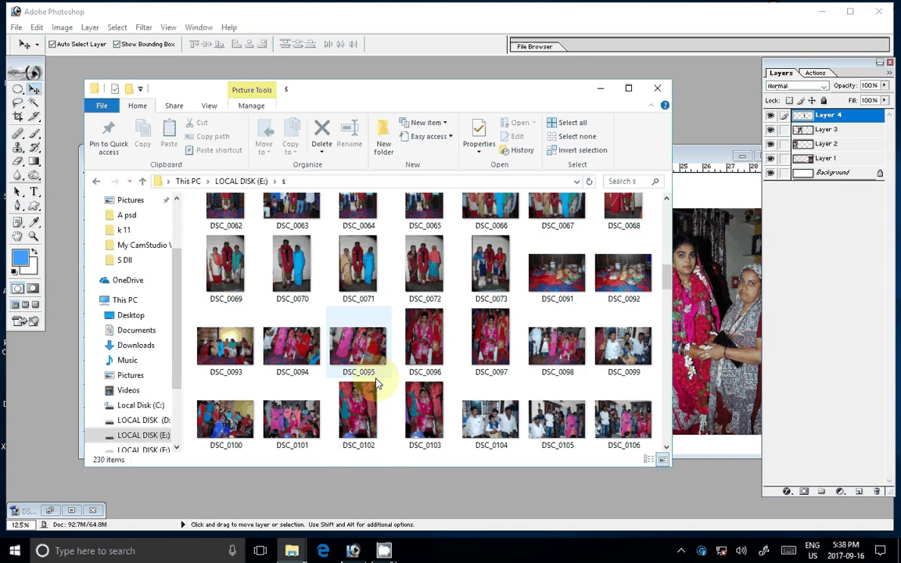
scroll(376, 383, down, 2)
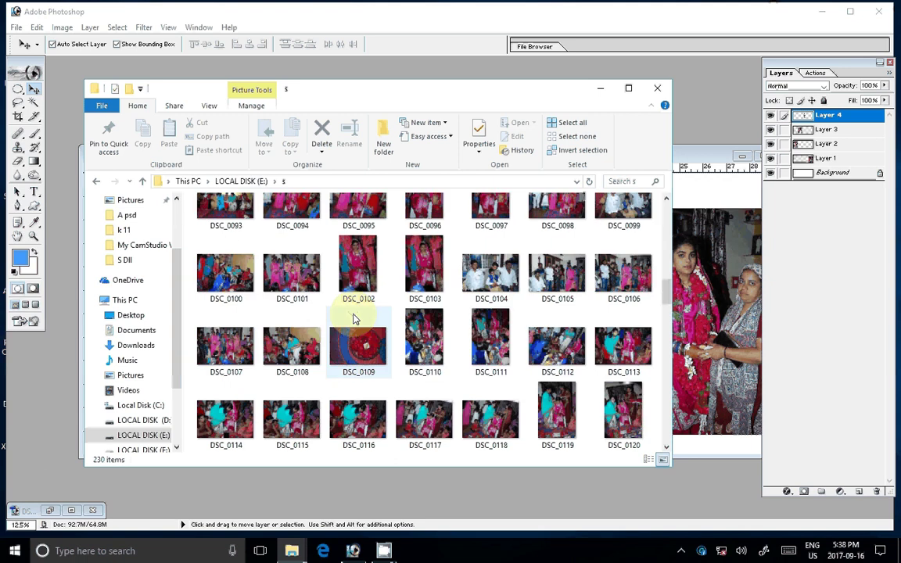
scroll(353, 318, up, 7)
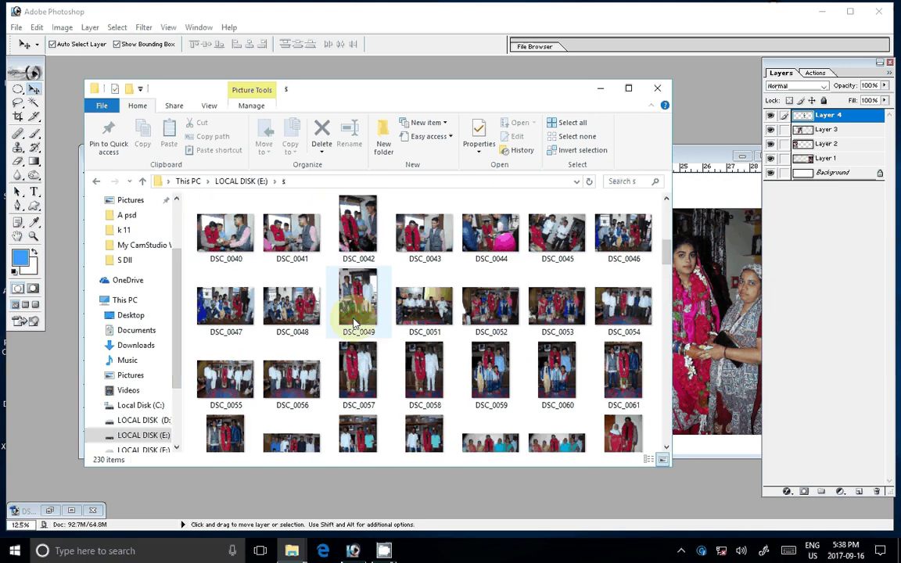
scroll(354, 324, up, 3)
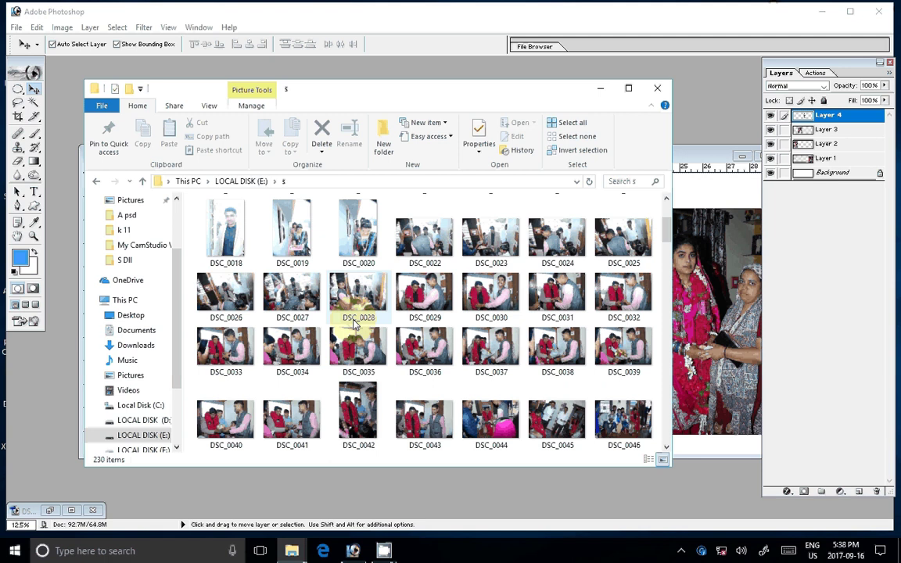
scroll(355, 324, down, 2)
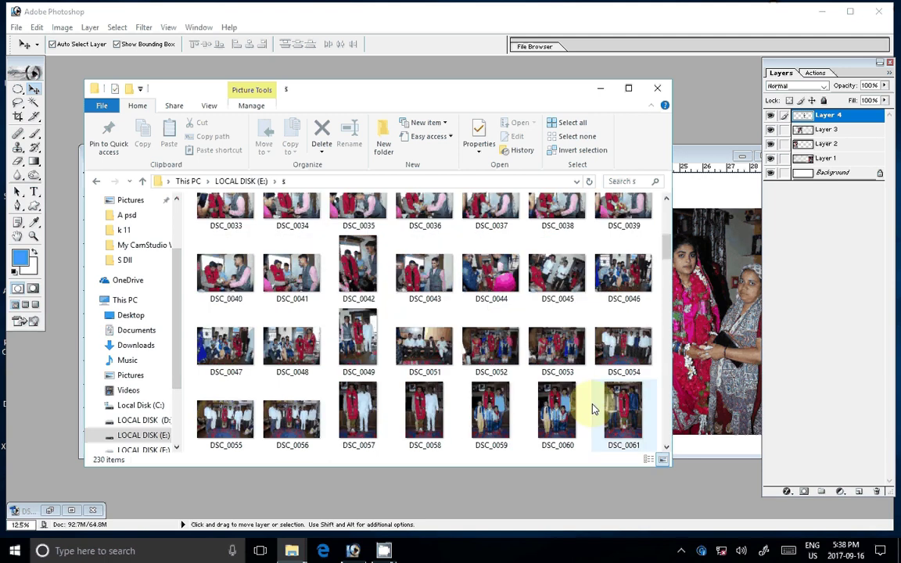
drag(592, 407, 719, 202)
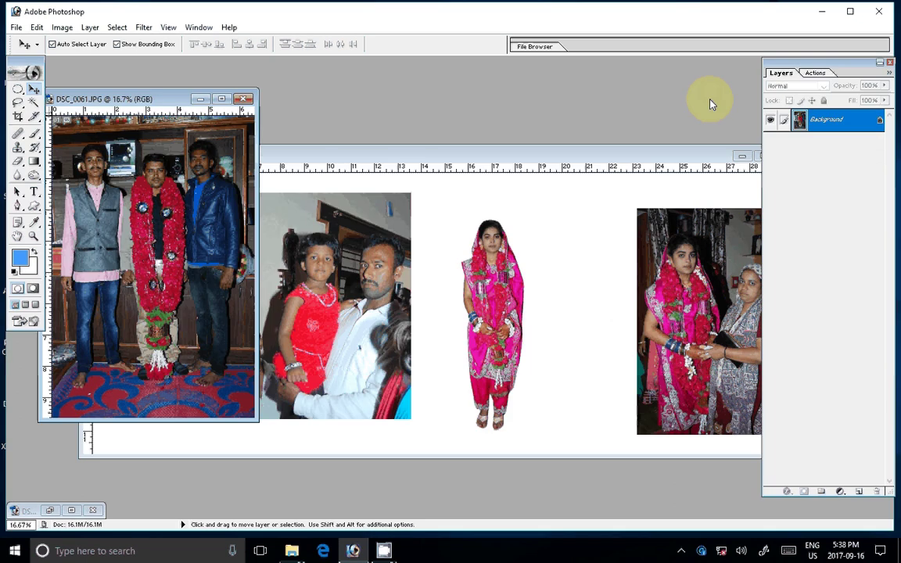
Run the Correction action twice on DSC_0061 and zoom in on the photo
click(815, 73)
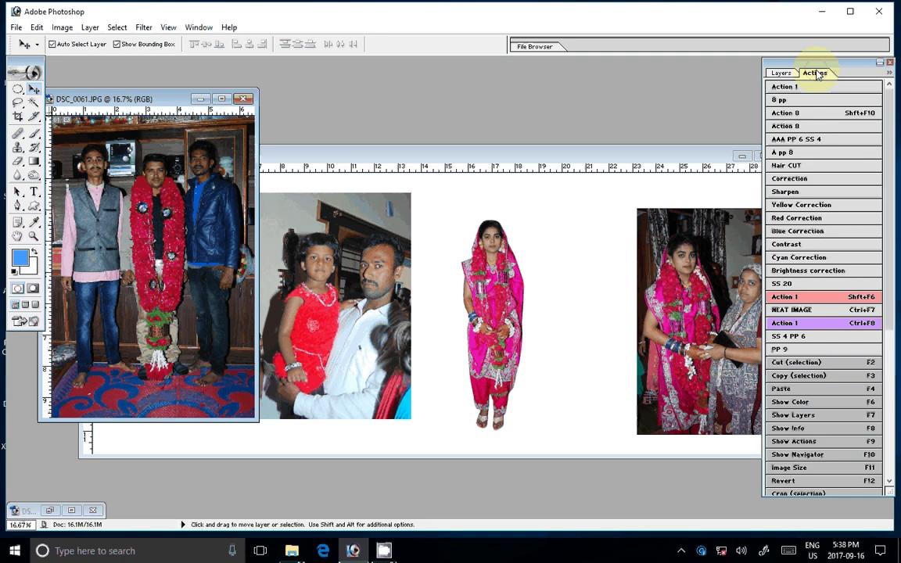
click(790, 178)
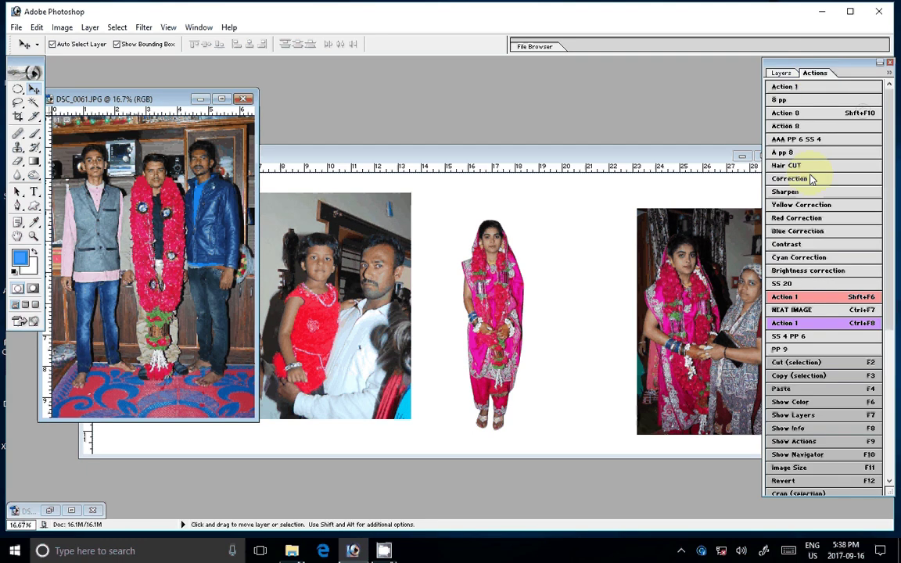
click(791, 180)
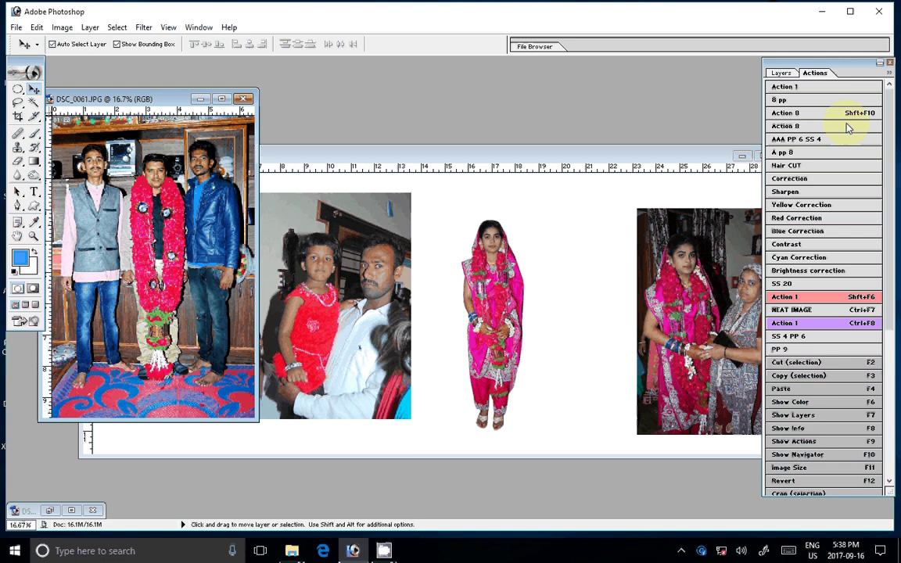
key(z)
click(154, 305)
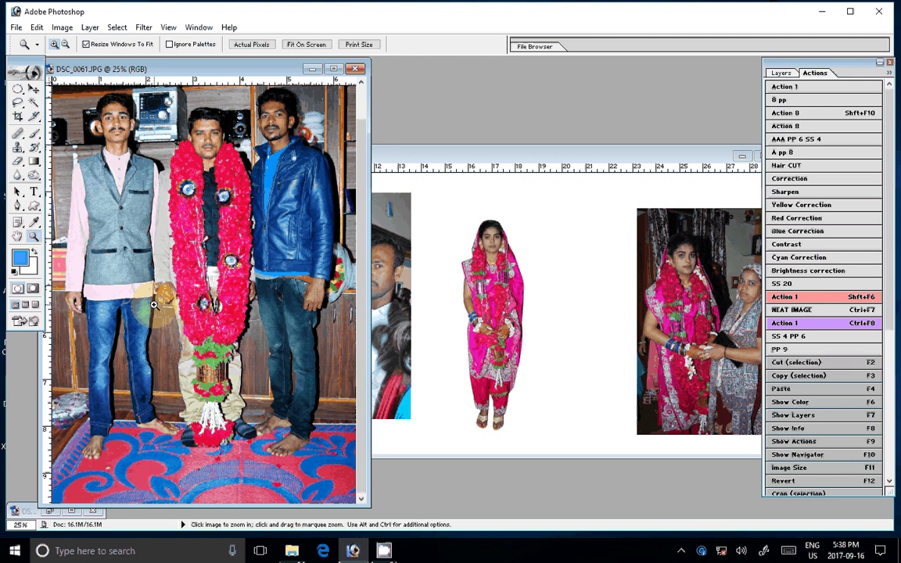
Zoom to 200% on the garlanded man's face and blur his skin with a smaller brush
click(460, 314)
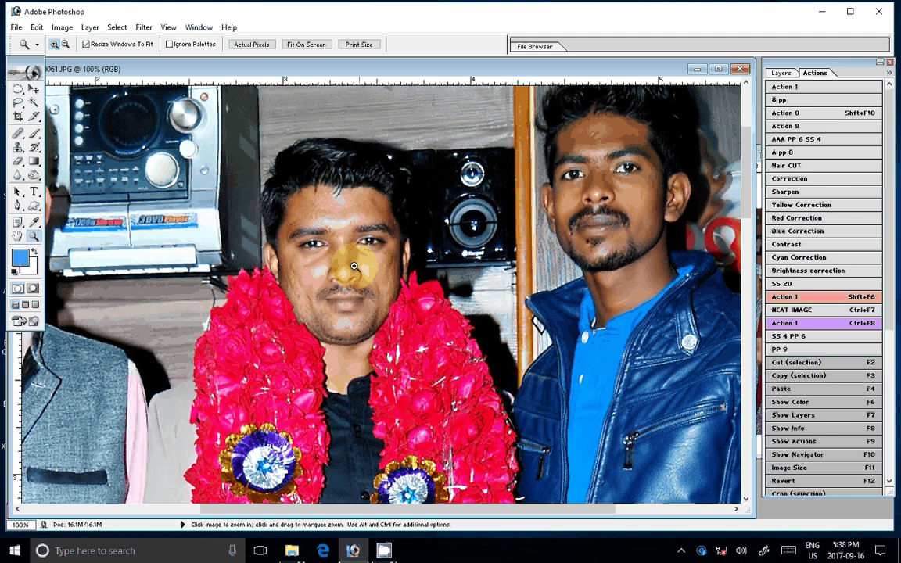
click(354, 267)
click(17, 175)
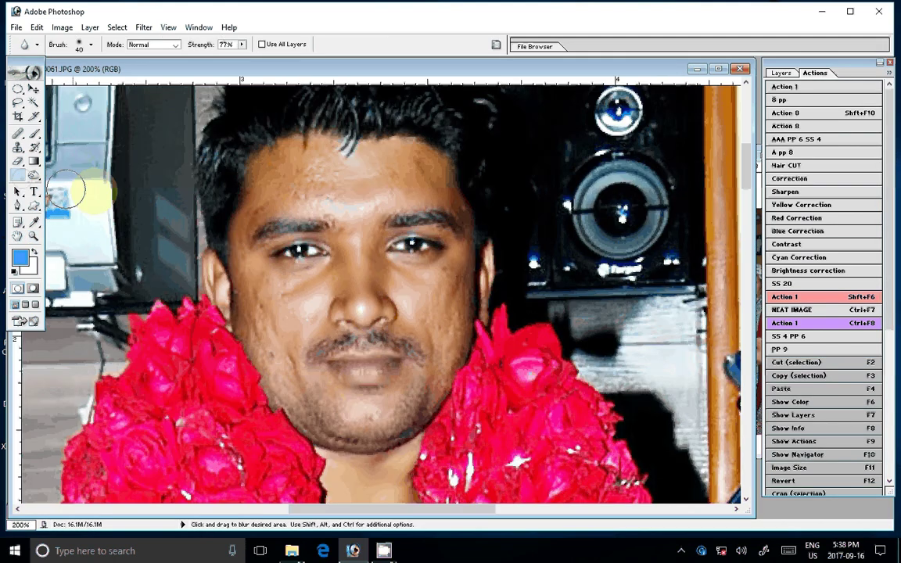
key(bracketleft)
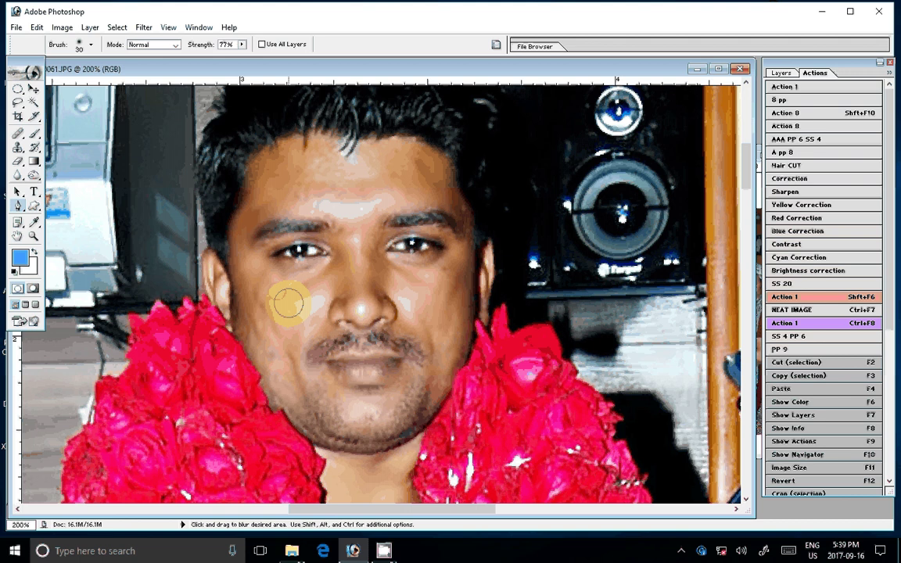
key(p)
drag(201, 214, 187, 326)
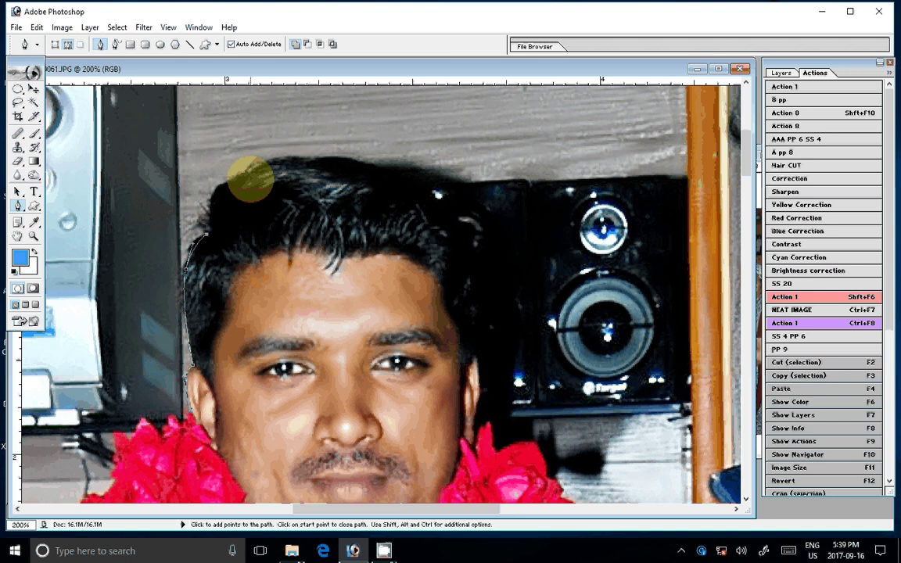
Trace the outline over the man's hair, past his ear and down the garland edge
drag(258, 166, 307, 154)
drag(396, 176, 438, 195)
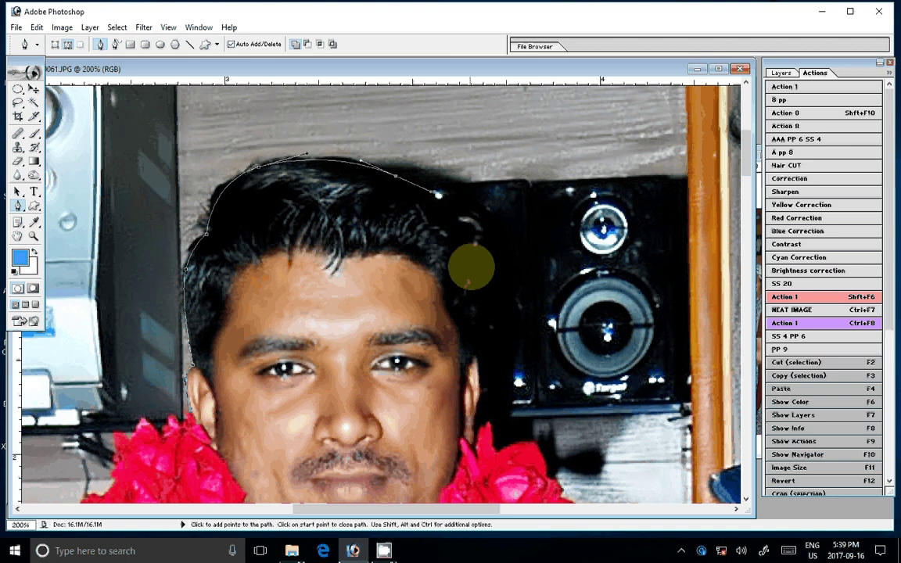
drag(470, 267, 438, 191)
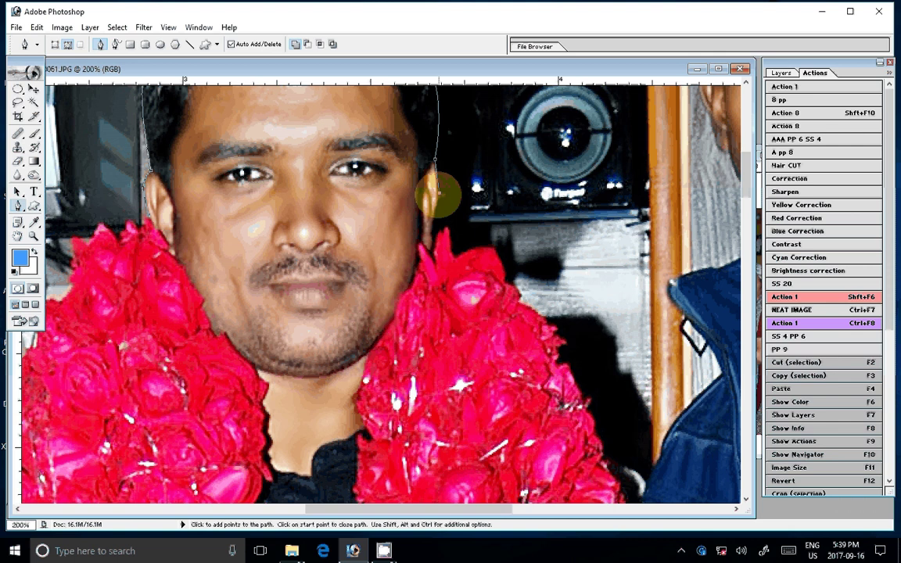
drag(432, 233, 474, 249)
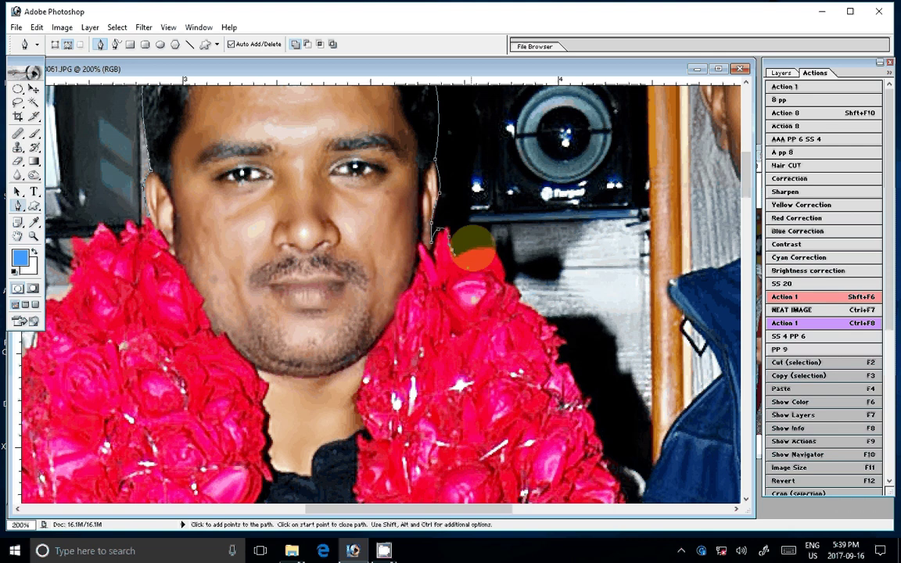
mouse_move(473, 249)
mouse_down()
mouse_move(442, 228)
mouse_move(445, 266)
mouse_up()
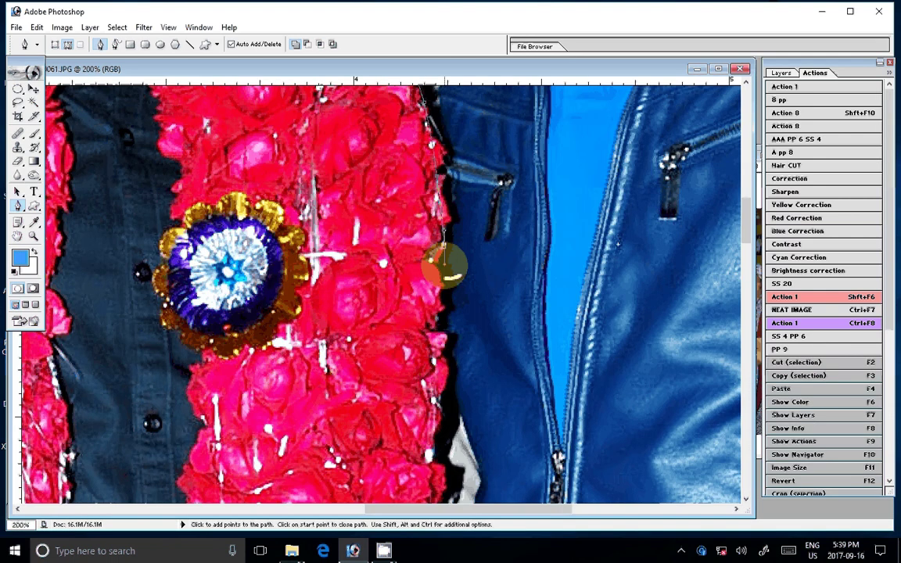
drag(444, 266, 473, 436)
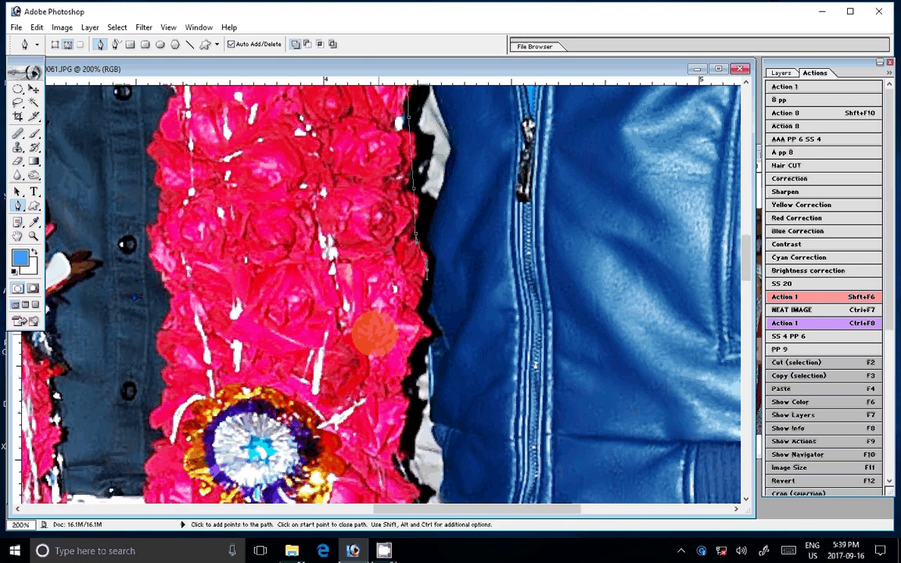
drag(374, 332, 386, 160)
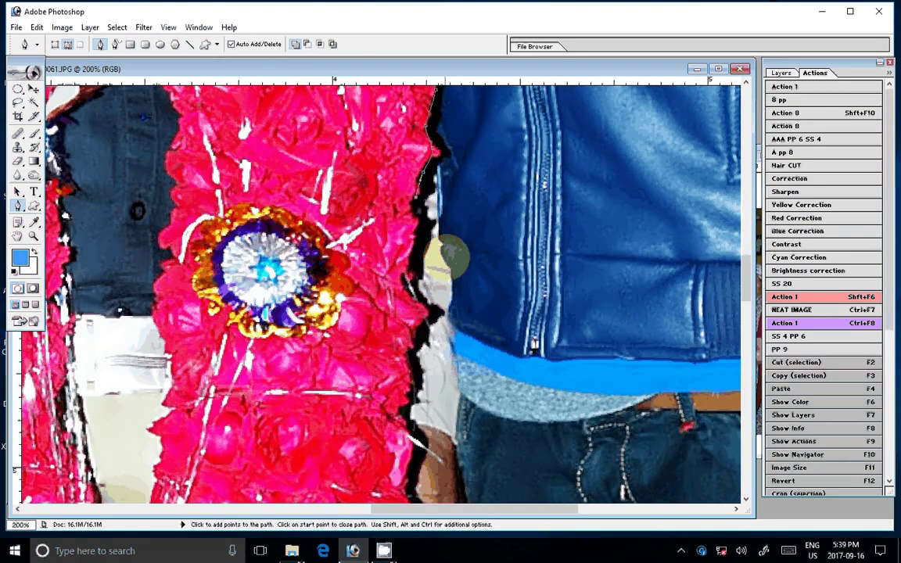
drag(466, 370, 468, 249)
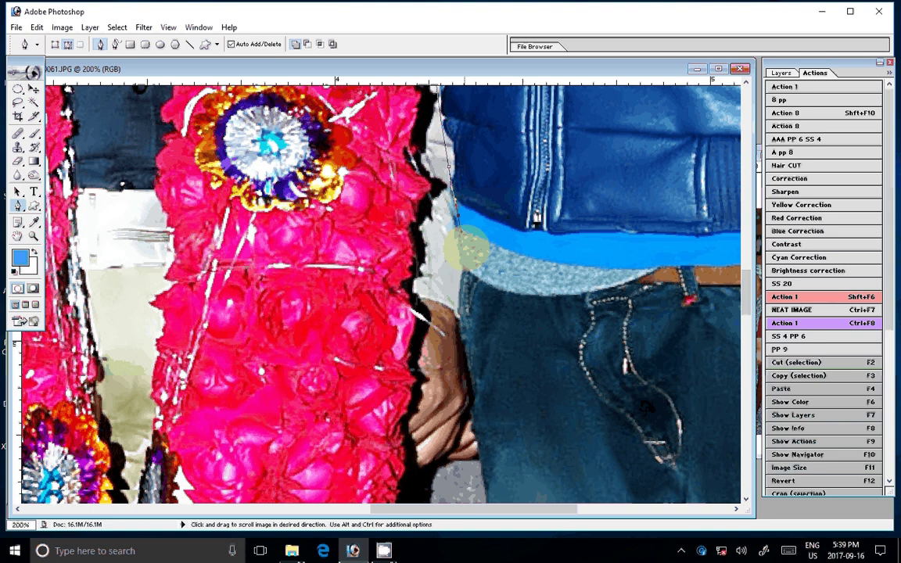
drag(468, 248, 468, 151)
Carry the outline down the lower garland and clothing to the trouser edge
click(411, 366)
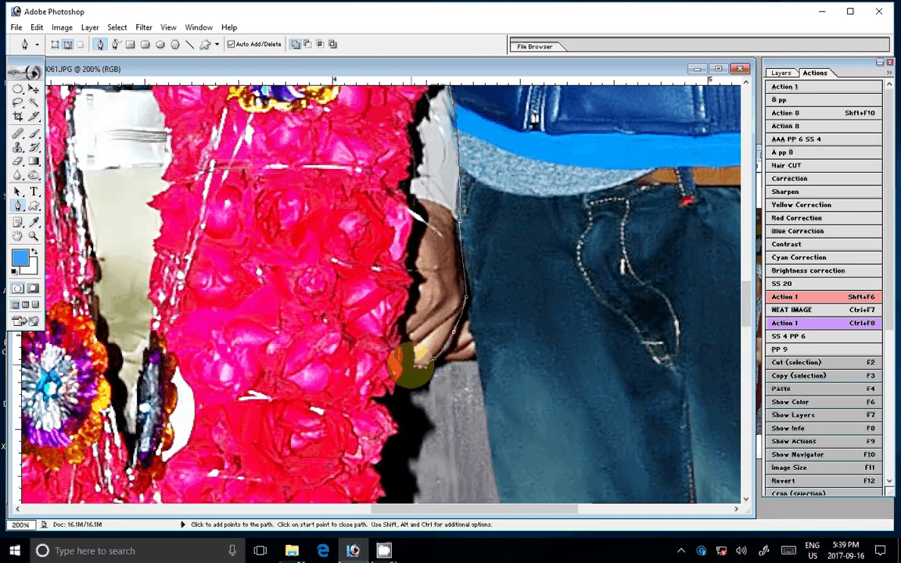
drag(411, 366, 429, 122)
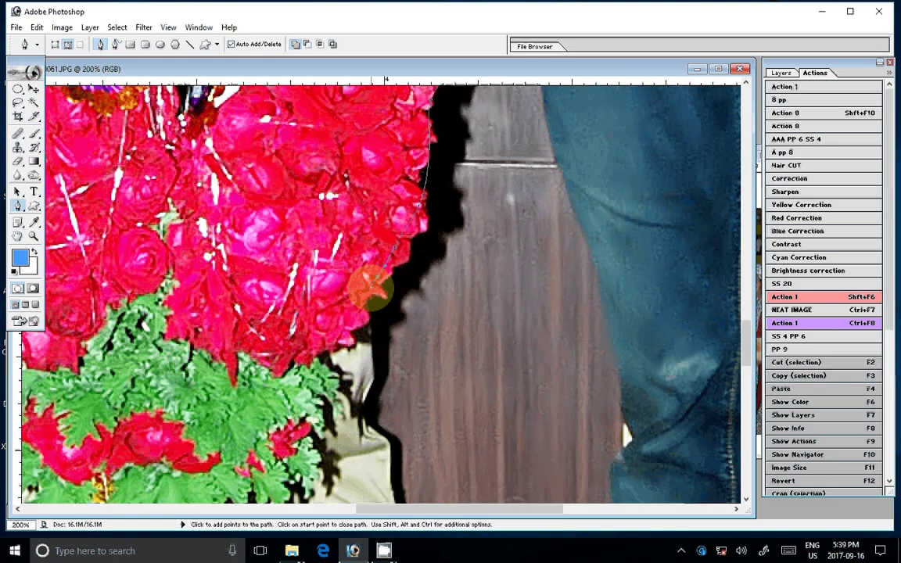
drag(370, 290, 422, 165)
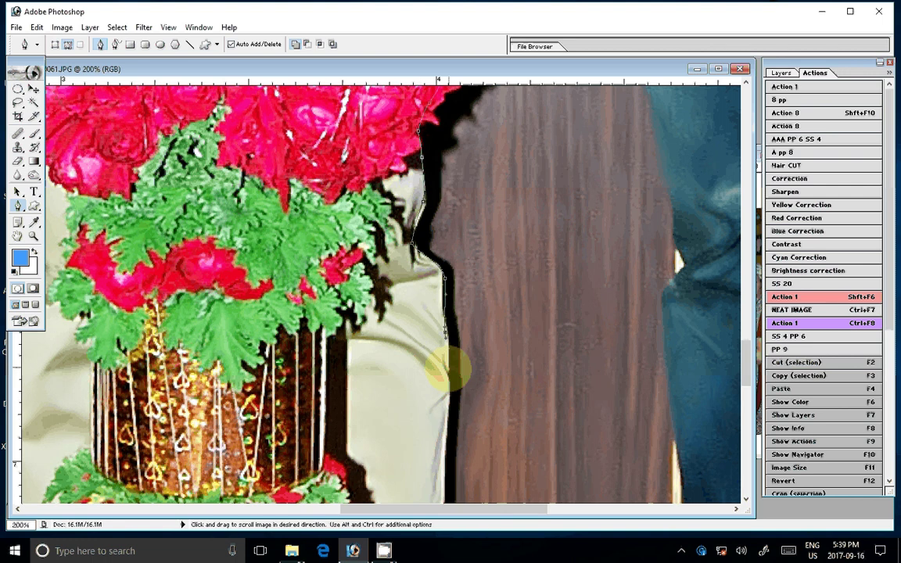
drag(448, 372, 439, 113)
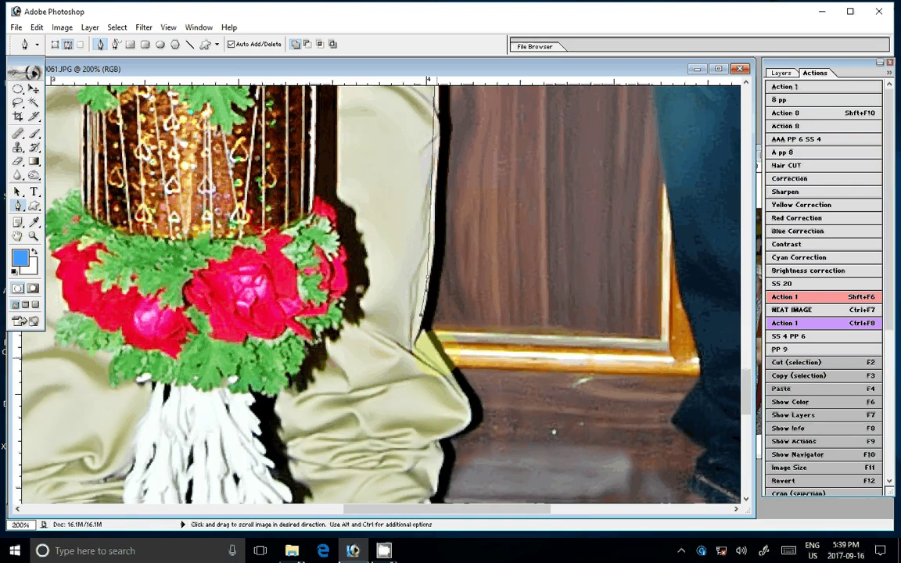
drag(436, 503, 422, 367)
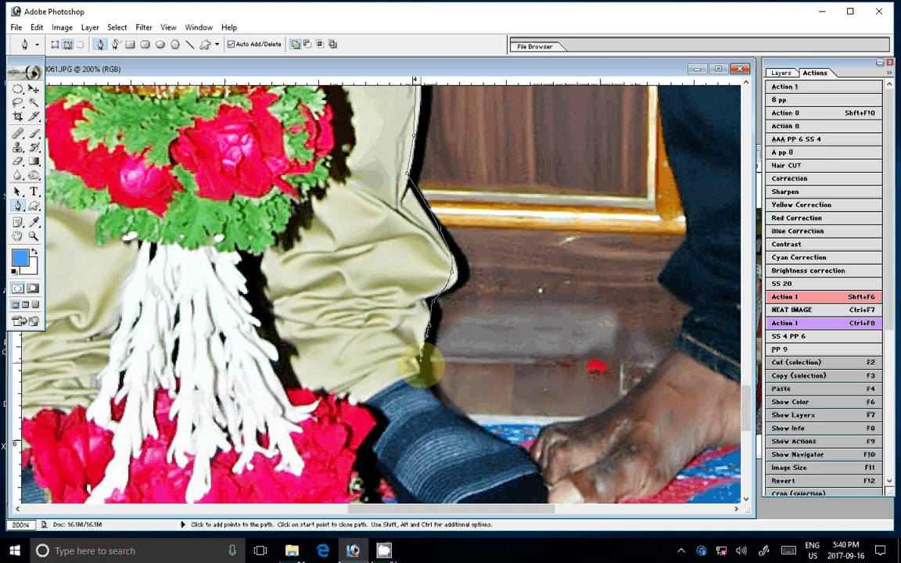
drag(422, 366, 402, 166)
Trace the outline down the trouser edge and around the sock
click(444, 218)
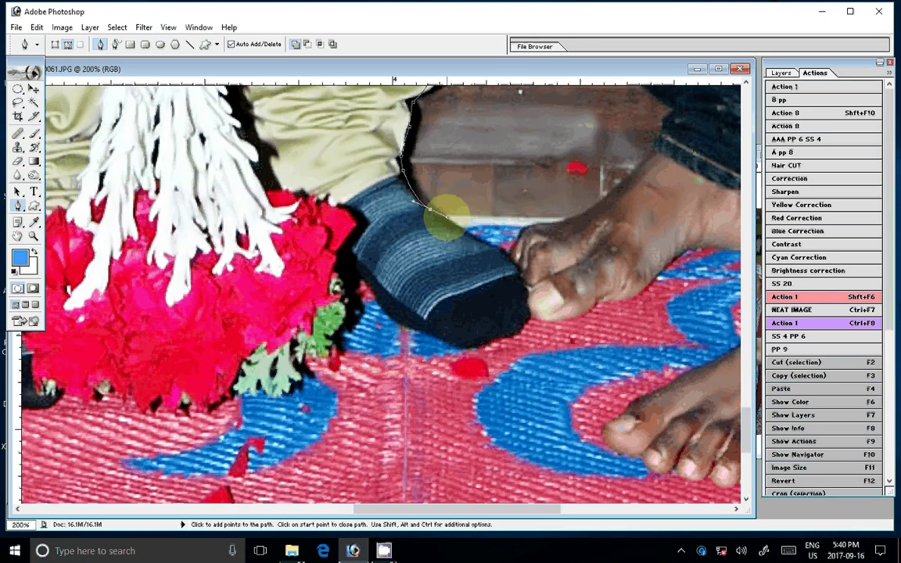
click(503, 253)
click(522, 289)
drag(476, 341, 459, 341)
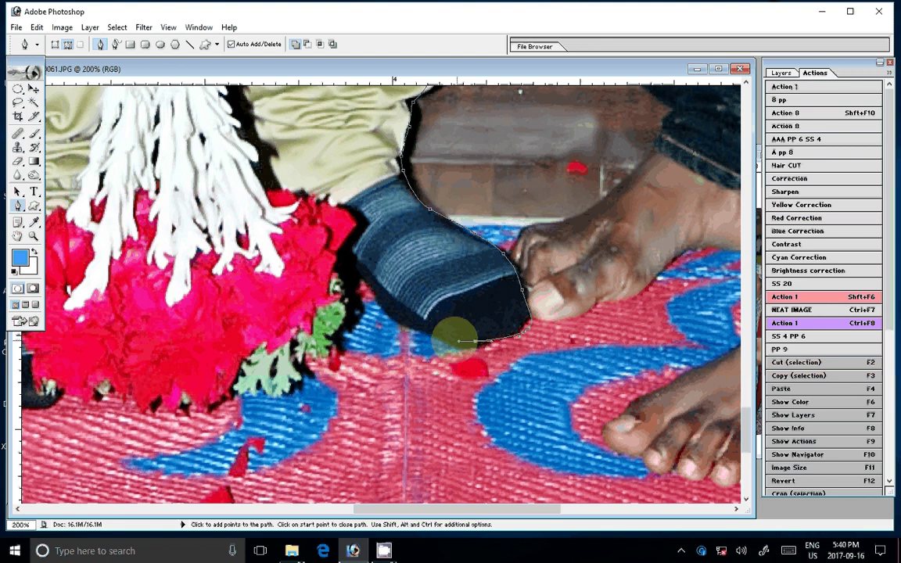
click(420, 325)
click(344, 298)
click(341, 256)
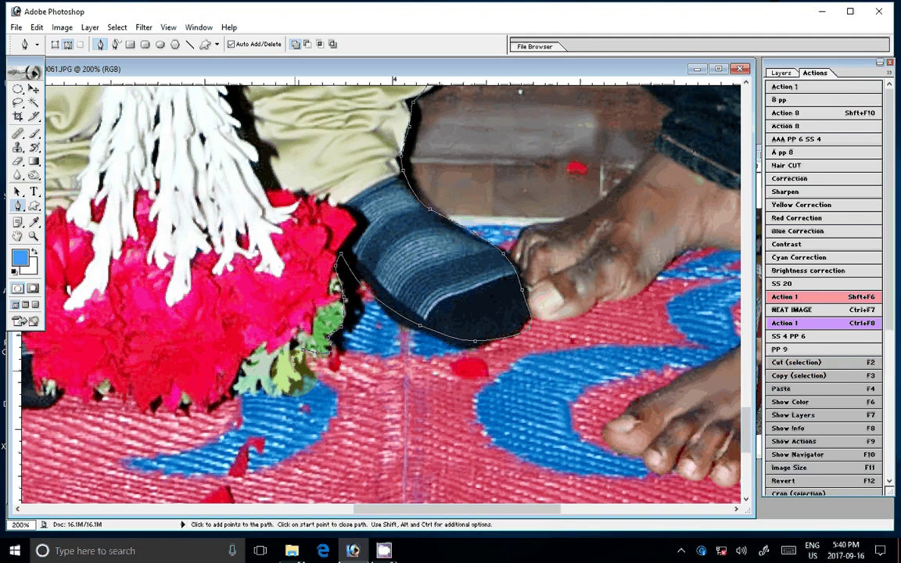
Outline the bottom of the shoe and up the left shoe and trouser edge
drag(128, 390, 342, 366)
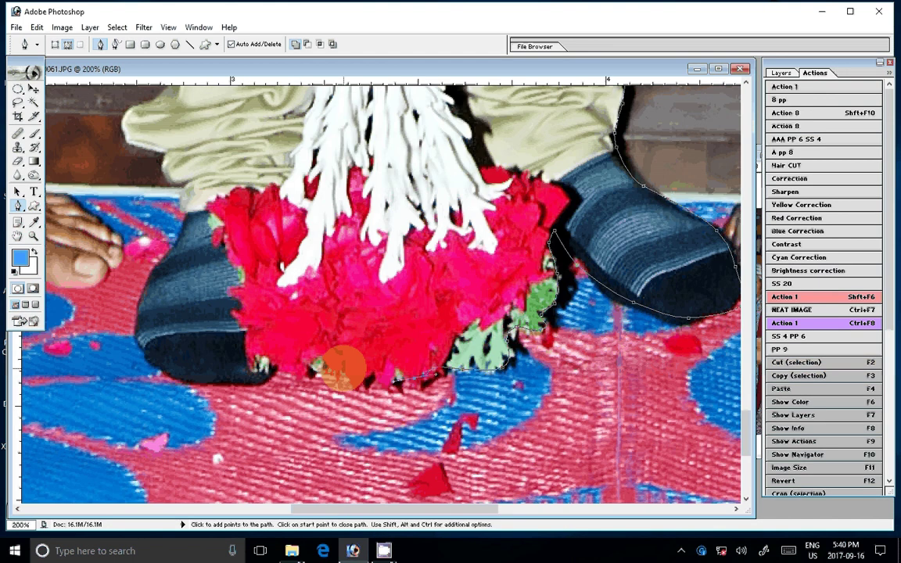
drag(341, 368, 136, 313)
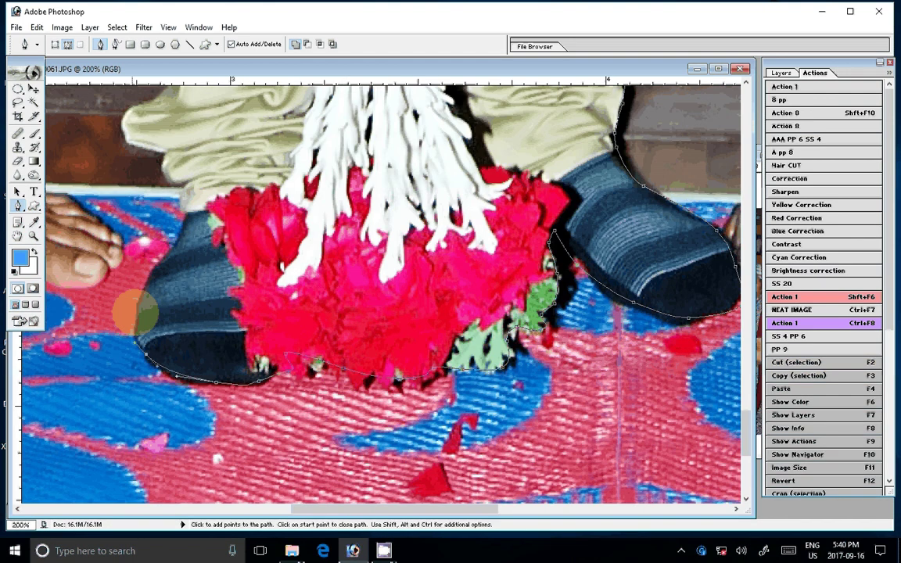
scroll(134, 311, up, 3)
click(182, 362)
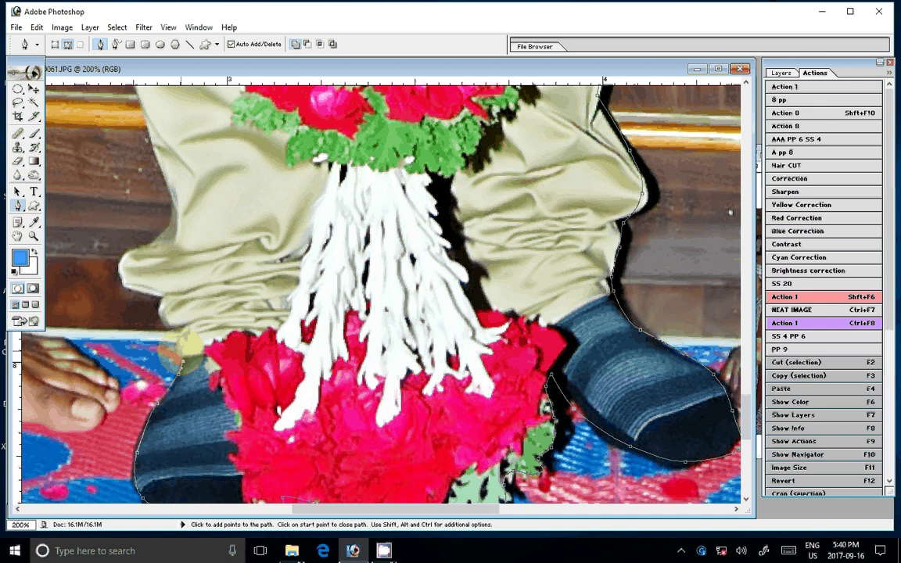
drag(186, 344, 166, 233)
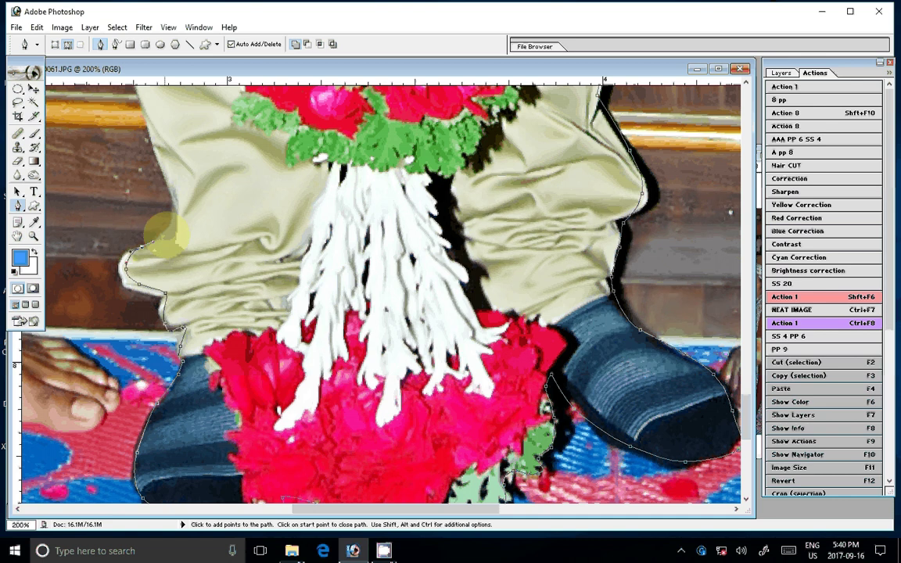
Trace the outline past the clothing and hand to the shirt-and-jeans corner
scroll(196, 336, up, 5)
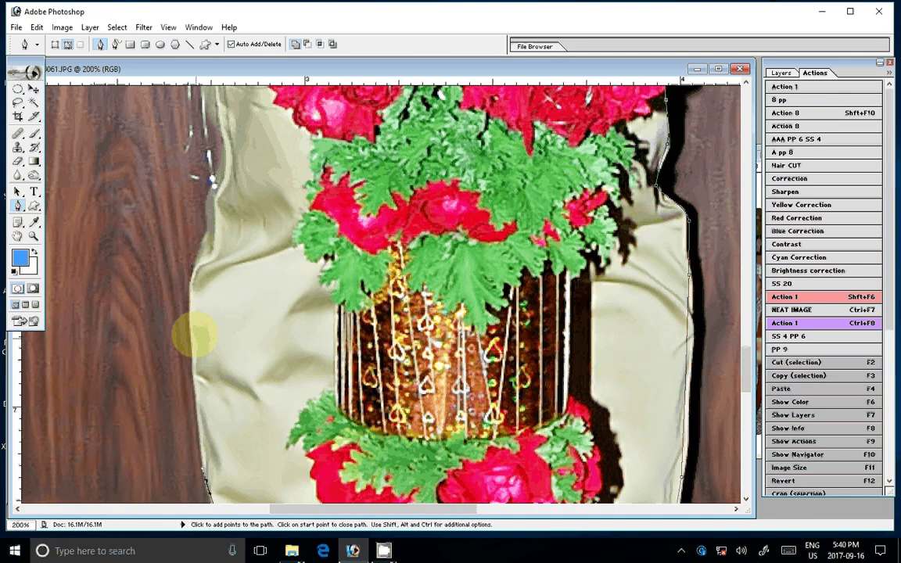
scroll(194, 336, up, 5)
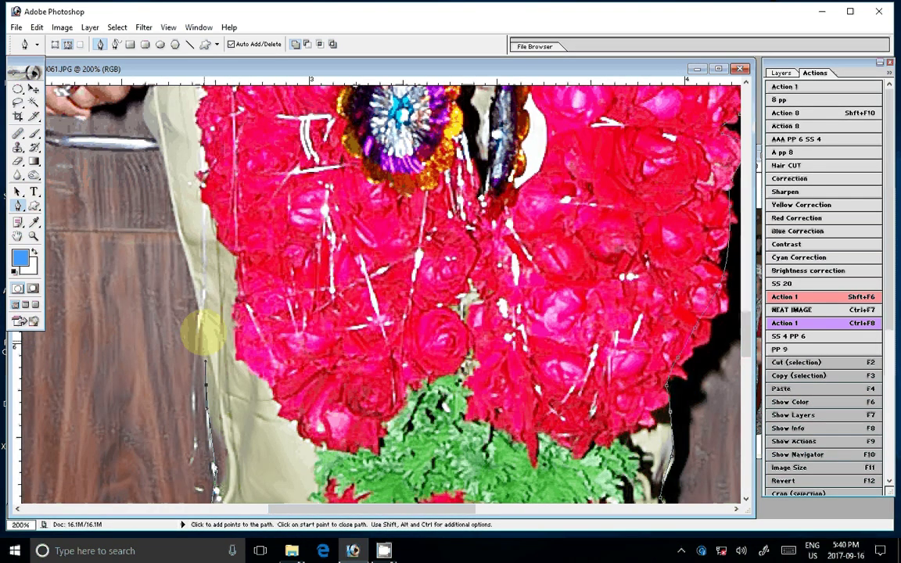
scroll(202, 332, up, 2)
scroll(235, 281, left, 3)
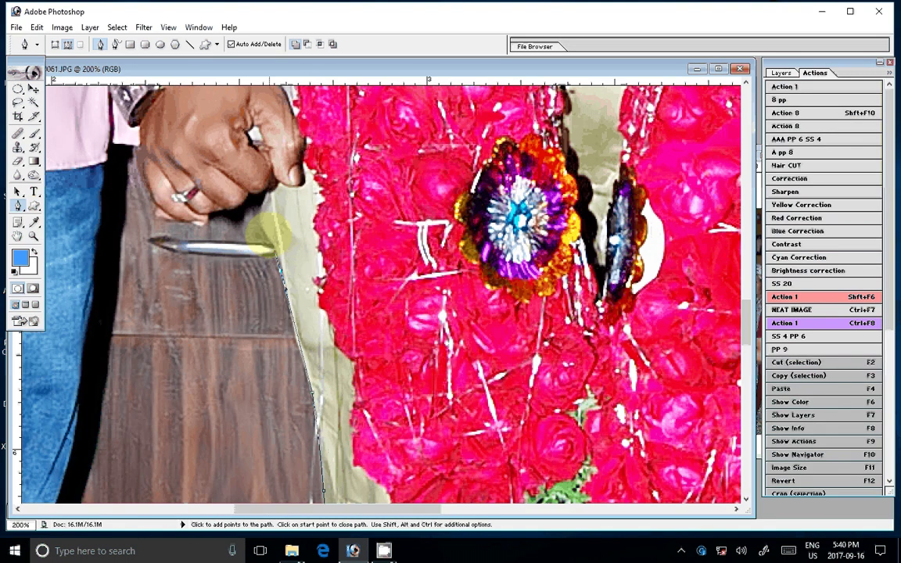
click(267, 231)
click(267, 194)
click(231, 205)
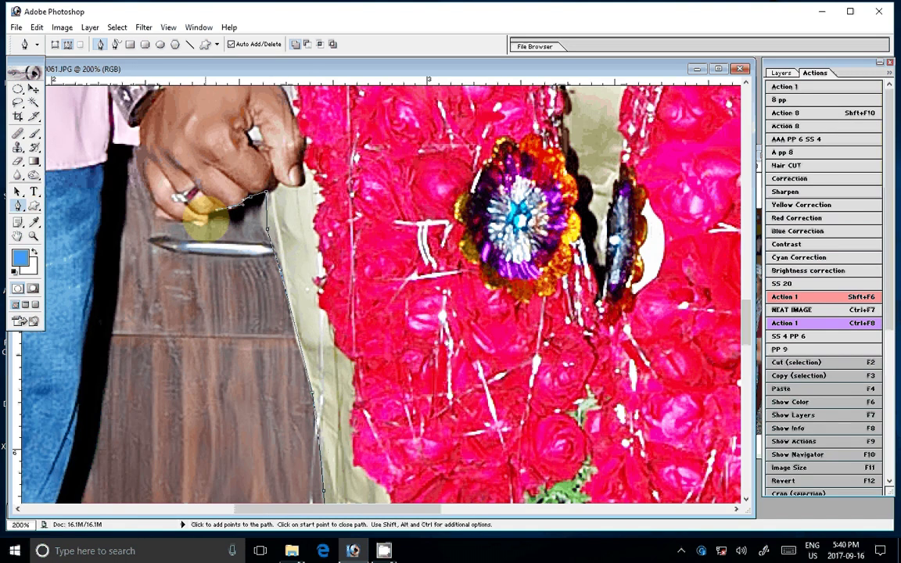
click(202, 221)
click(156, 213)
click(139, 161)
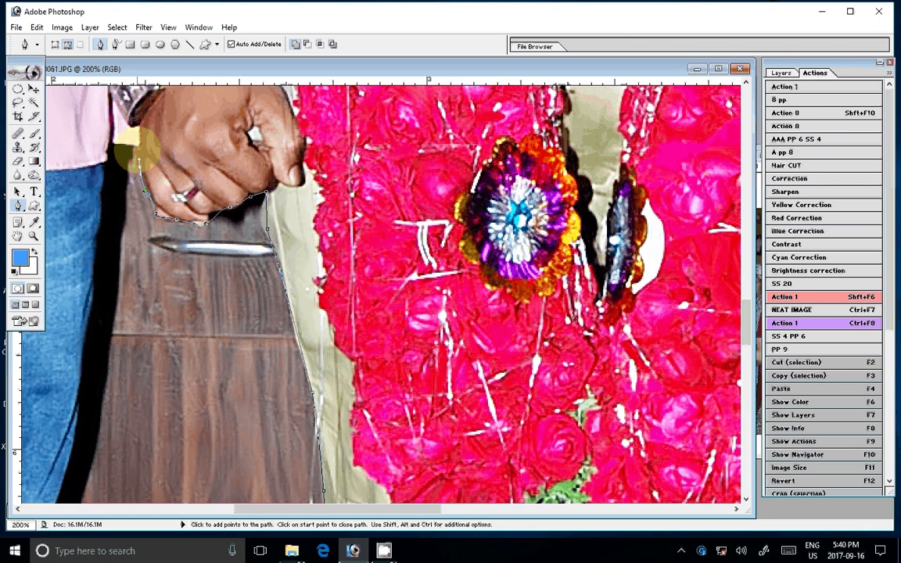
click(109, 152)
Add outline points down the edge of the jeans
scroll(110, 152, left, 5)
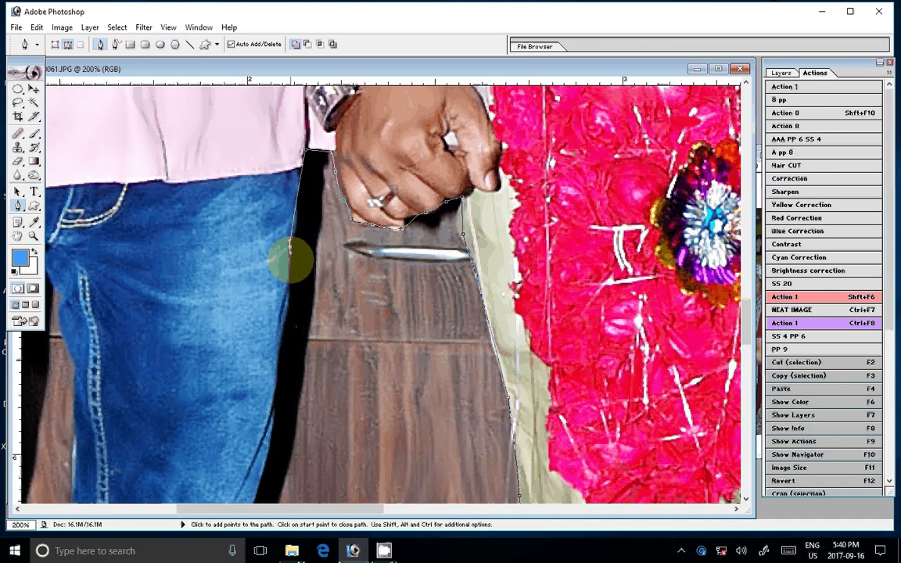
scroll(290, 258, down, 5)
click(301, 425)
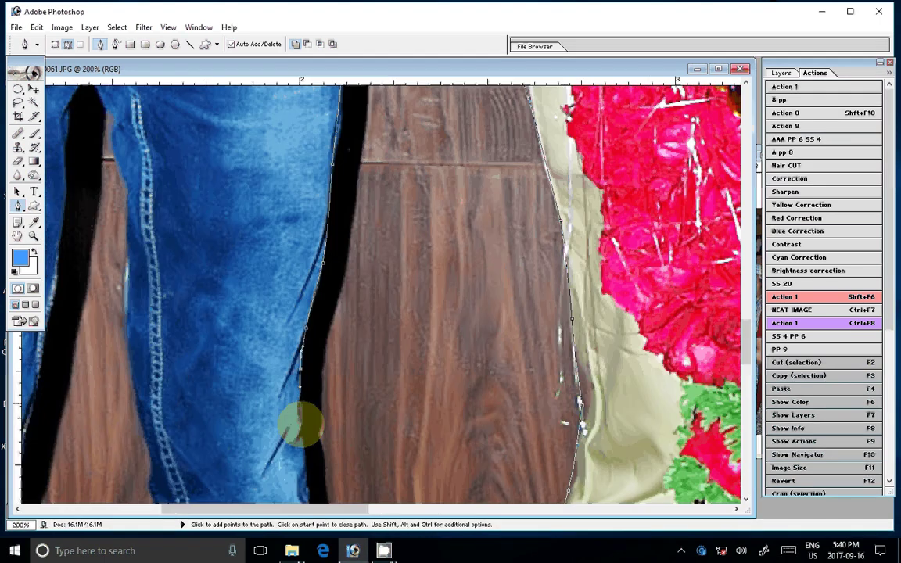
drag(301, 425, 366, 163)
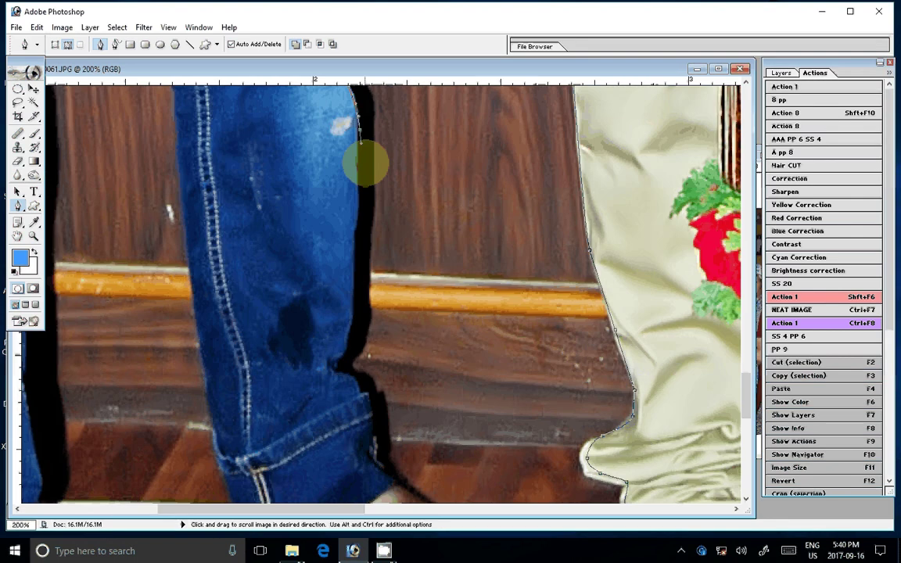
Trace the path down the jeans edge and onto the first bare foot
click(344, 302)
click(337, 335)
click(371, 387)
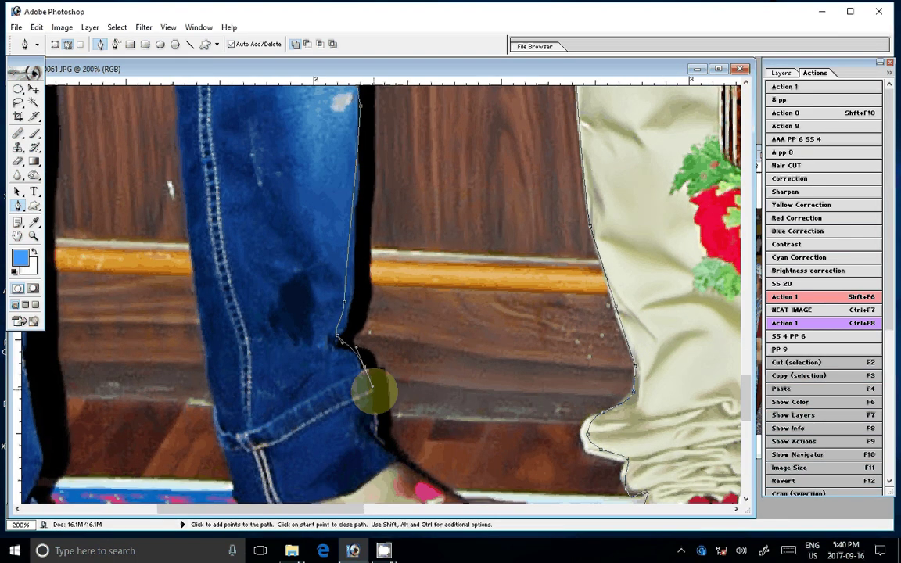
scroll(374, 391, down, 6)
click(381, 227)
click(425, 256)
click(449, 267)
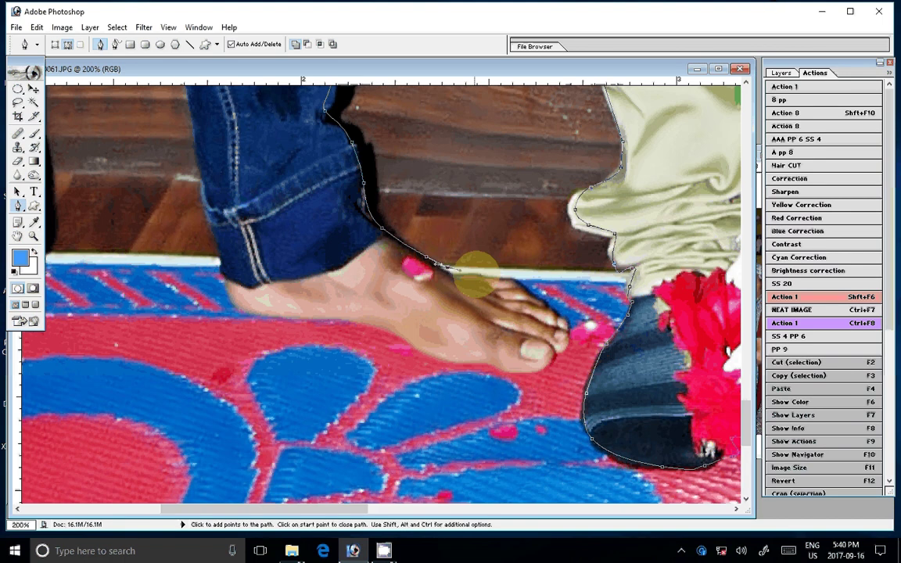
Carry the path over the toes, under the foot and around the heel
click(479, 275)
click(550, 303)
click(569, 338)
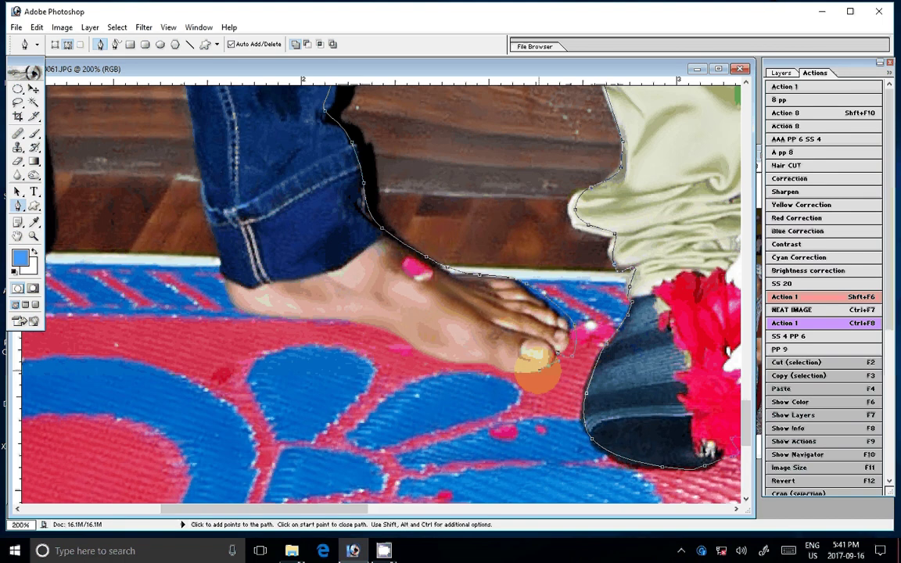
click(535, 368)
click(465, 363)
click(345, 322)
click(274, 311)
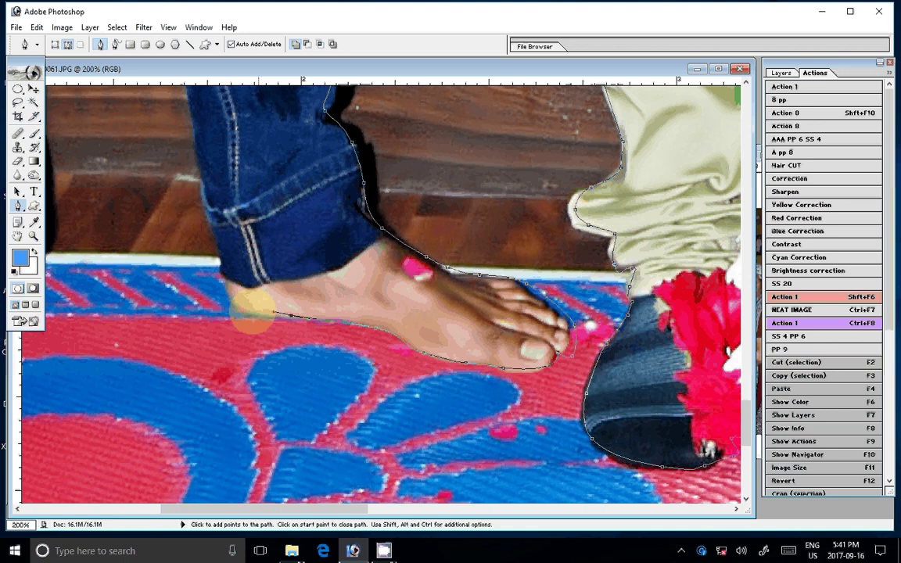
click(230, 307)
click(216, 254)
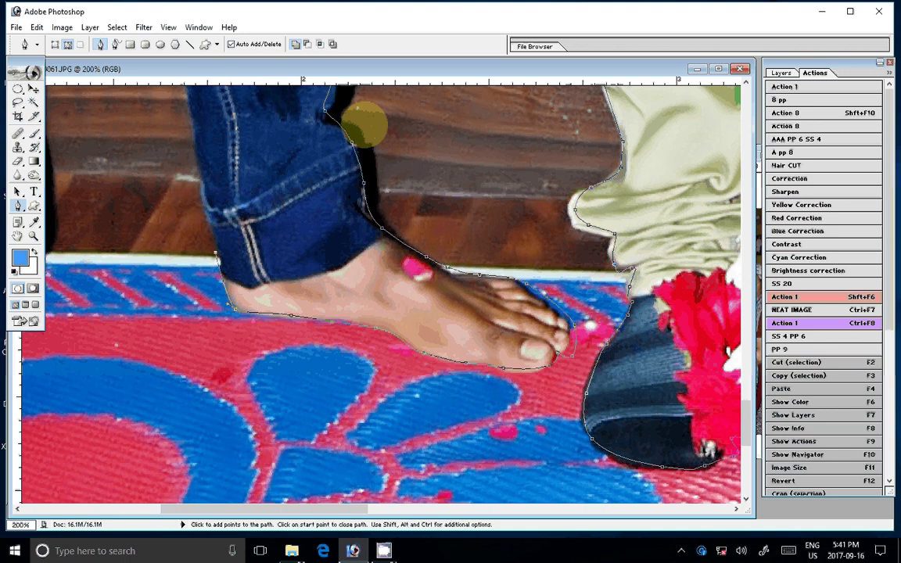
Pan up the jeans leg and trace the path along the crotch
drag(364, 124, 311, 346)
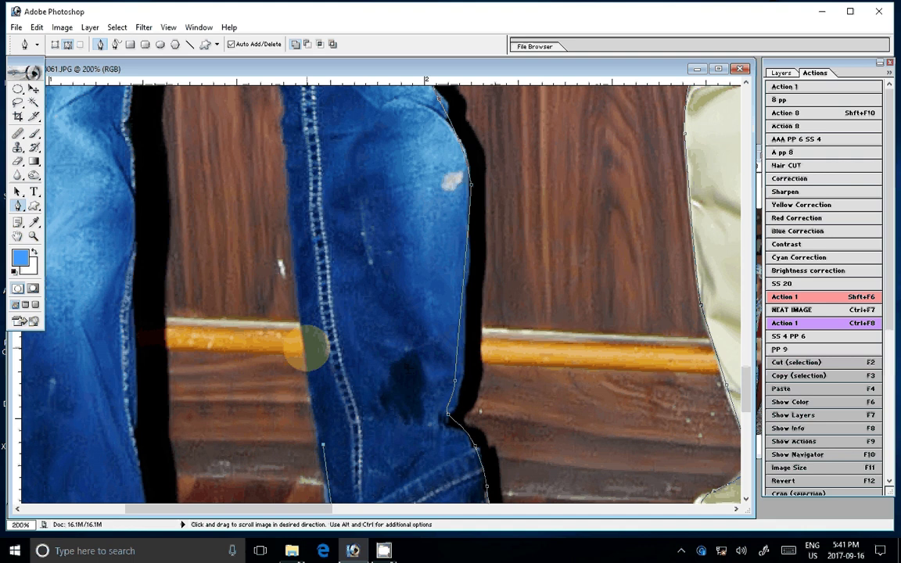
drag(276, 86, 297, 307)
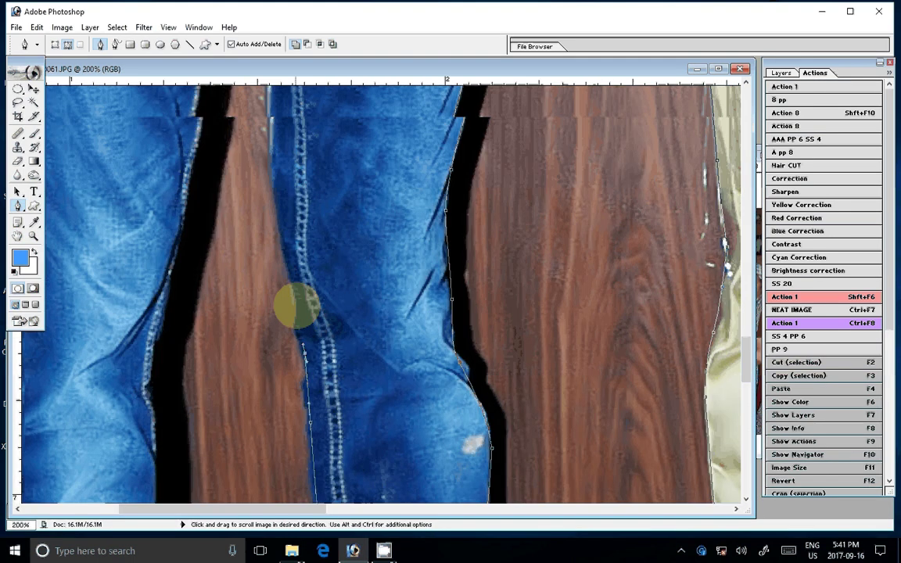
drag(297, 306, 305, 428)
click(303, 381)
click(287, 332)
click(280, 316)
click(251, 346)
click(248, 436)
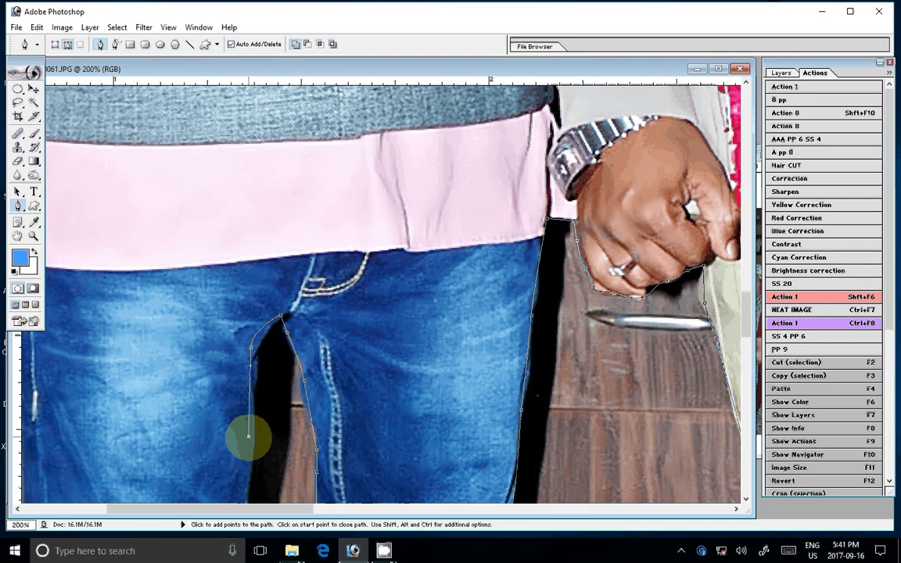
Pan down to the foot on the rug and add anchors along its front edge
drag(248, 436, 251, 477)
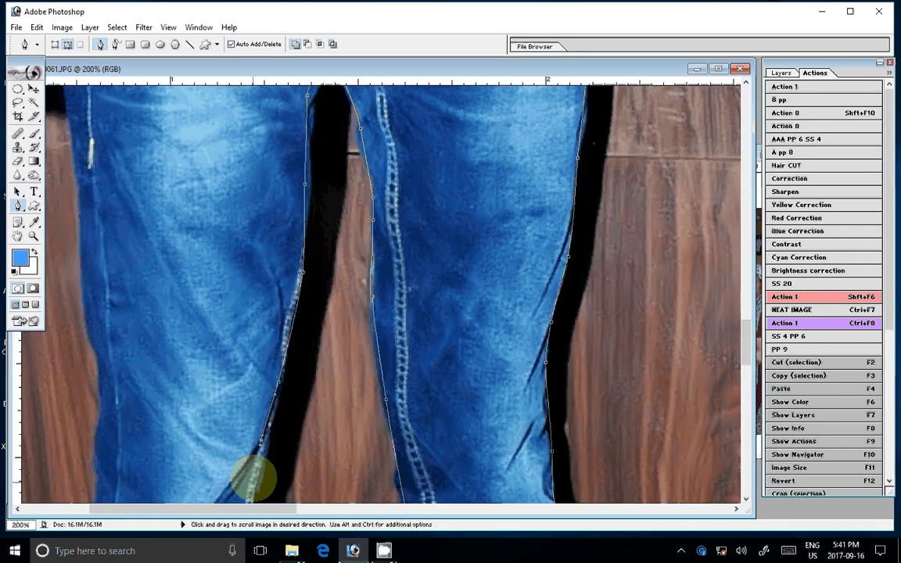
drag(252, 477, 325, 188)
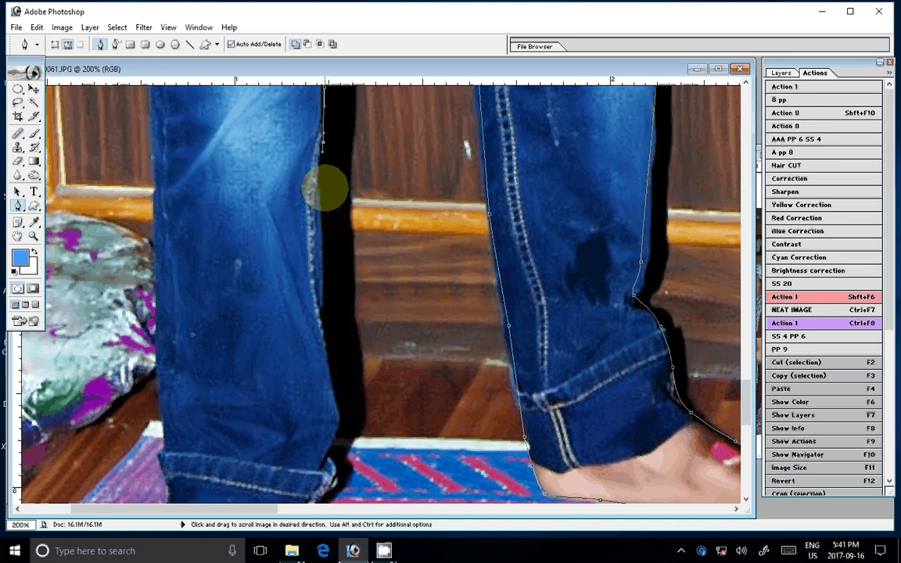
drag(329, 473, 339, 274)
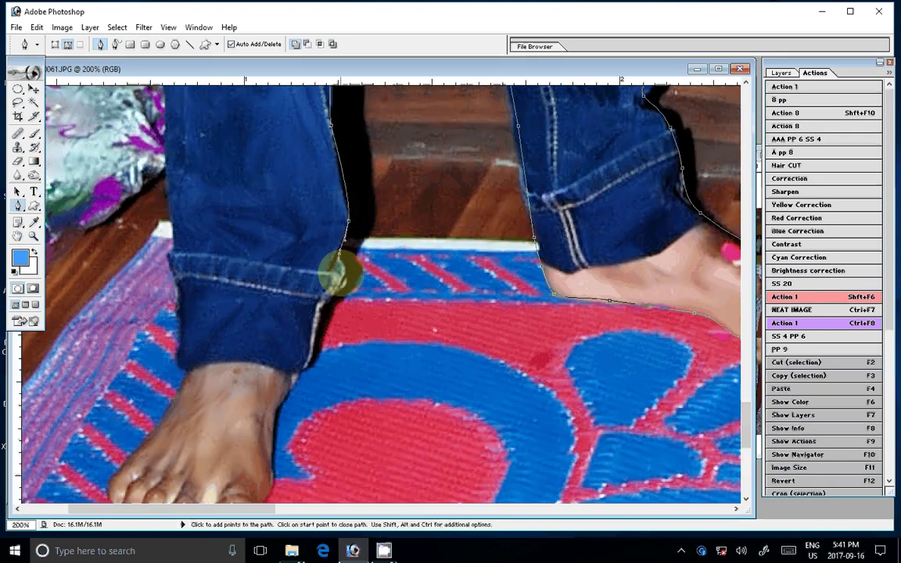
drag(268, 362, 343, 233)
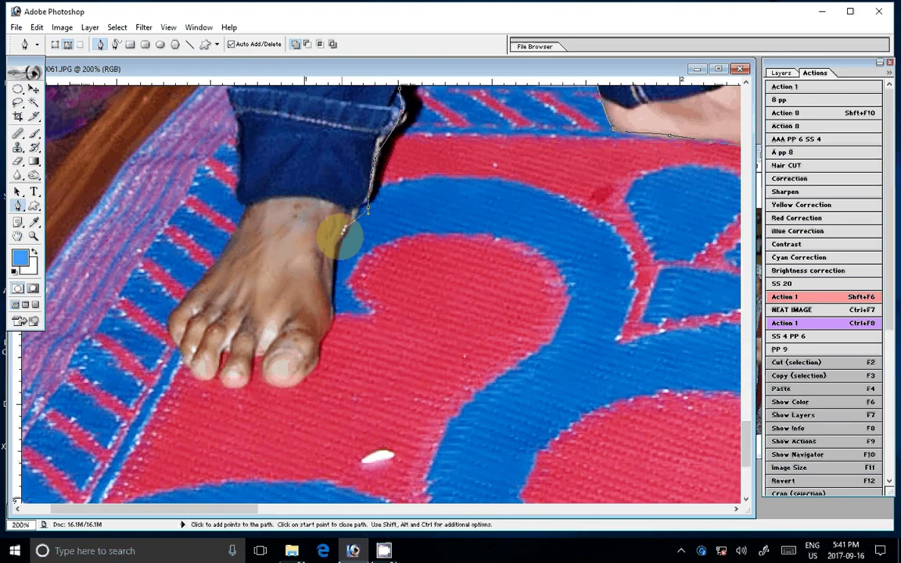
click(332, 273)
click(329, 321)
click(310, 372)
click(288, 383)
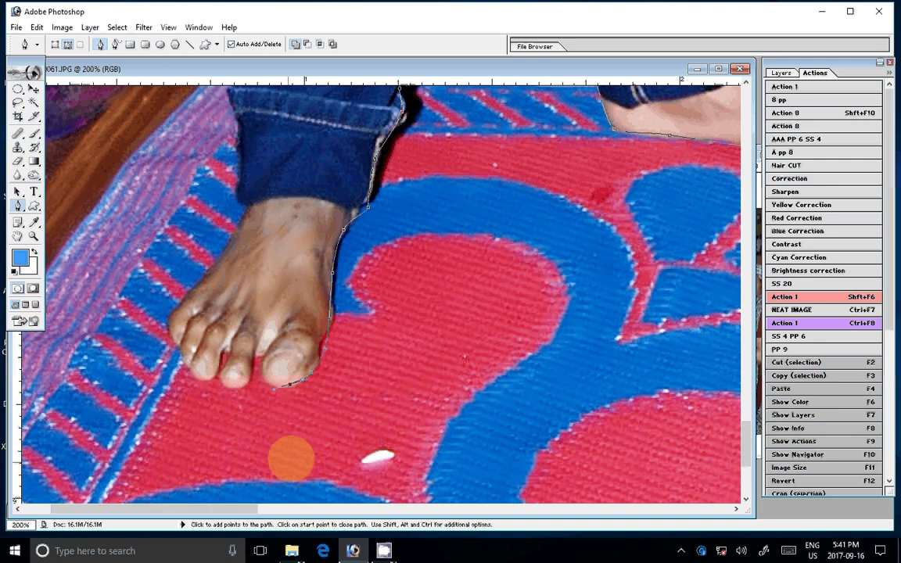
Trace around the second and third toes and up the foot to the jeans cuff
click(248, 365)
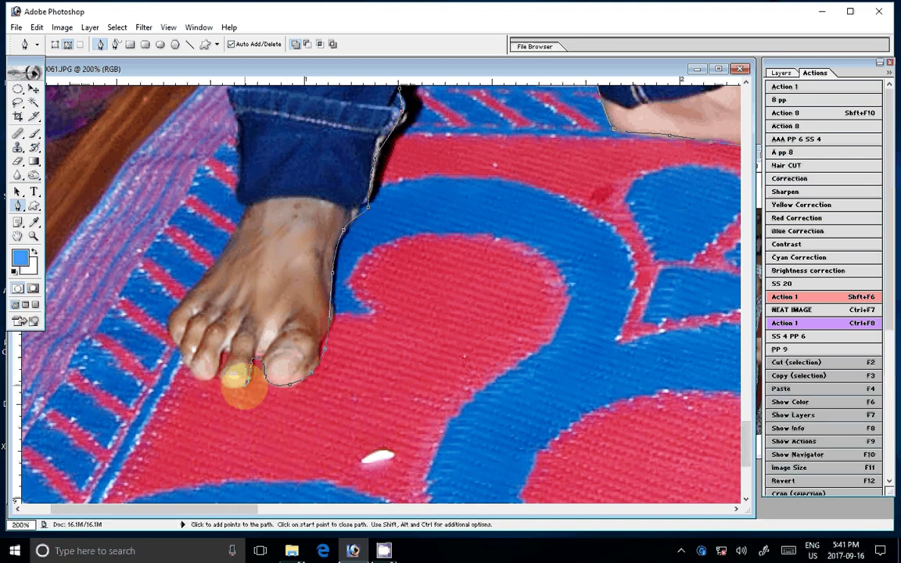
click(222, 387)
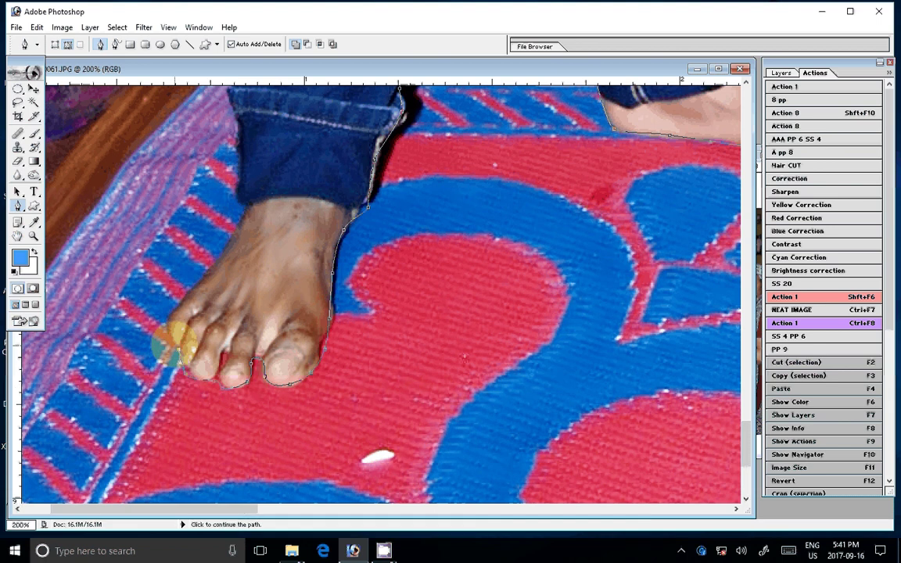
click(168, 317)
click(218, 266)
click(241, 205)
click(240, 154)
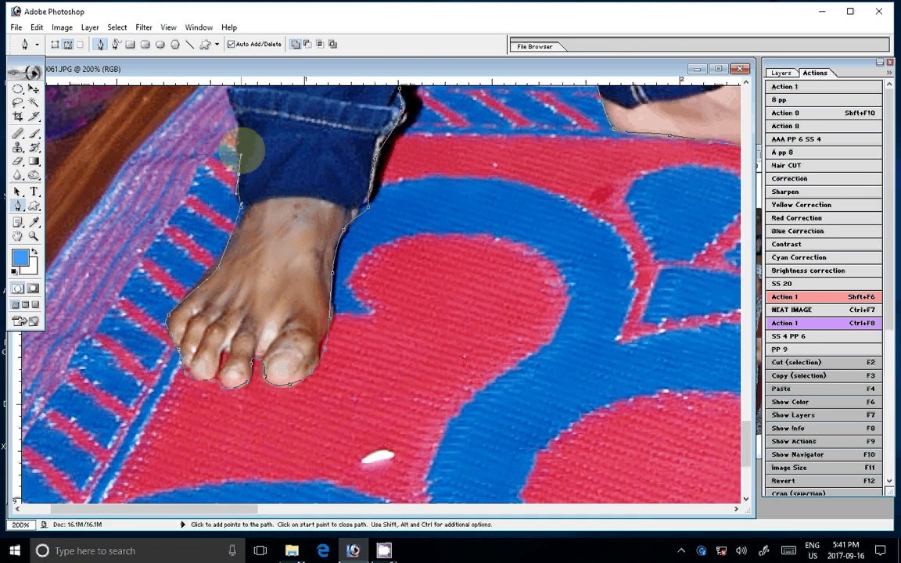
Extend the path from the shirt hem down the hand and around the fingertips and thumb
scroll(242, 151, up, 10)
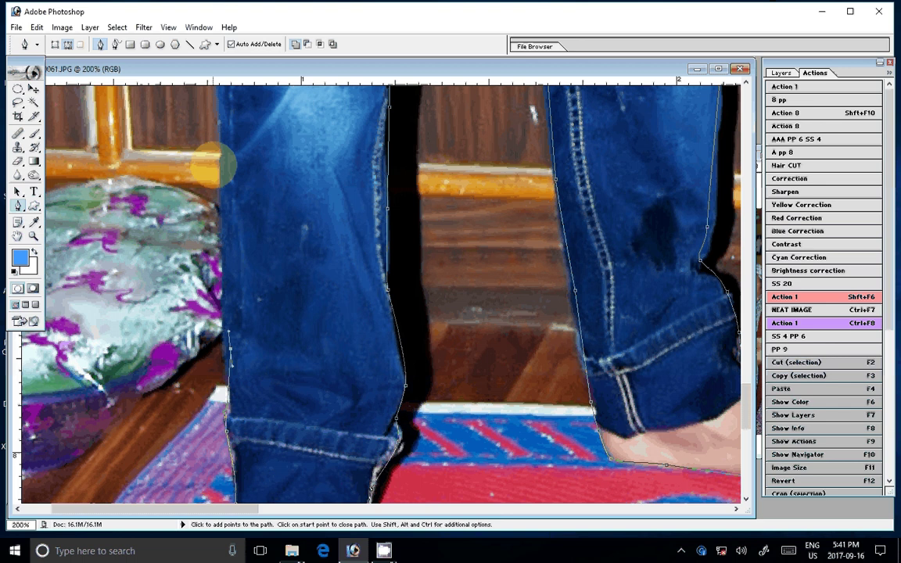
scroll(213, 164, up, 10)
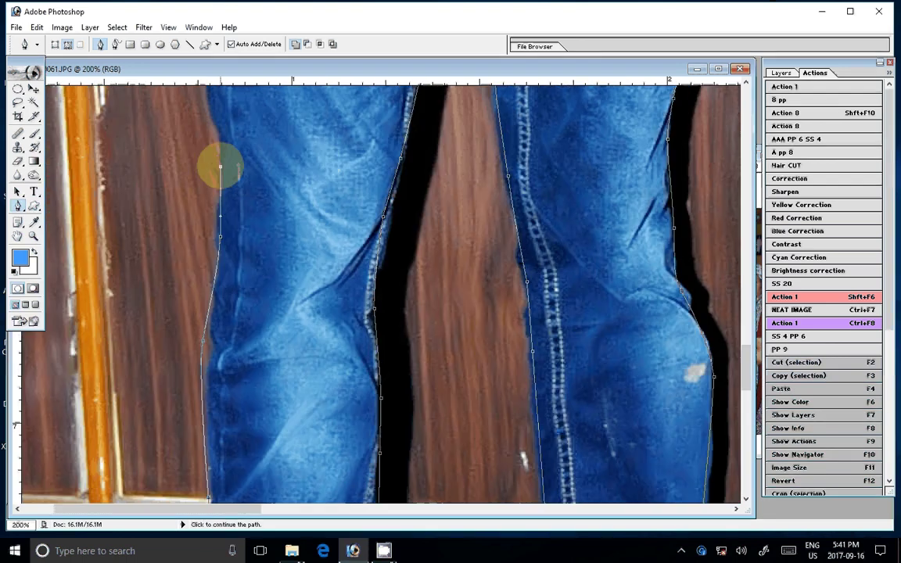
drag(221, 166, 293, 389)
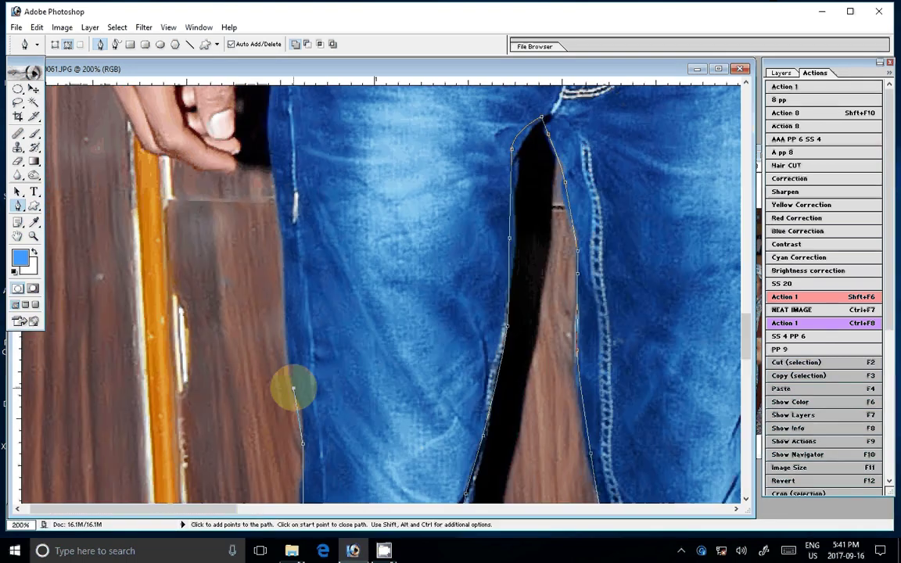
scroll(293, 388, up, 8)
click(275, 294)
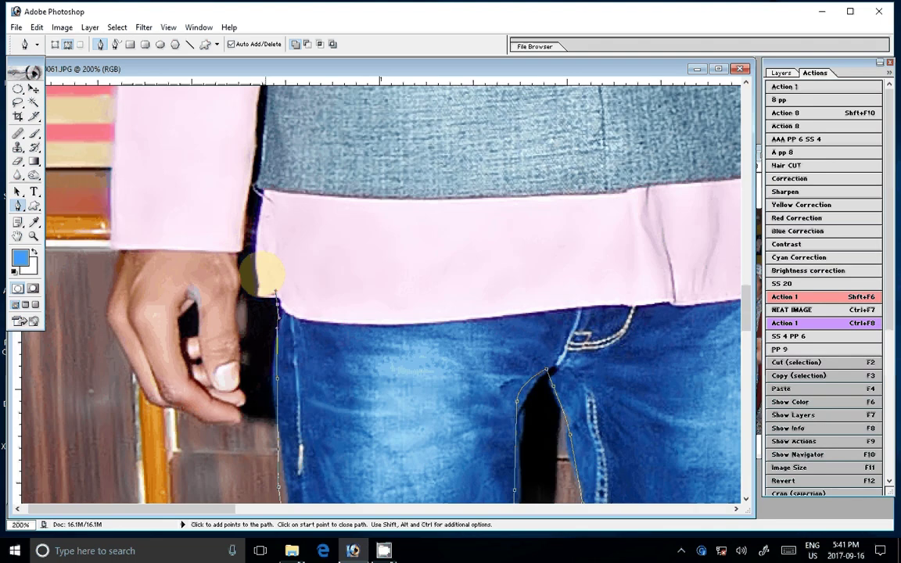
drag(266, 273, 230, 270)
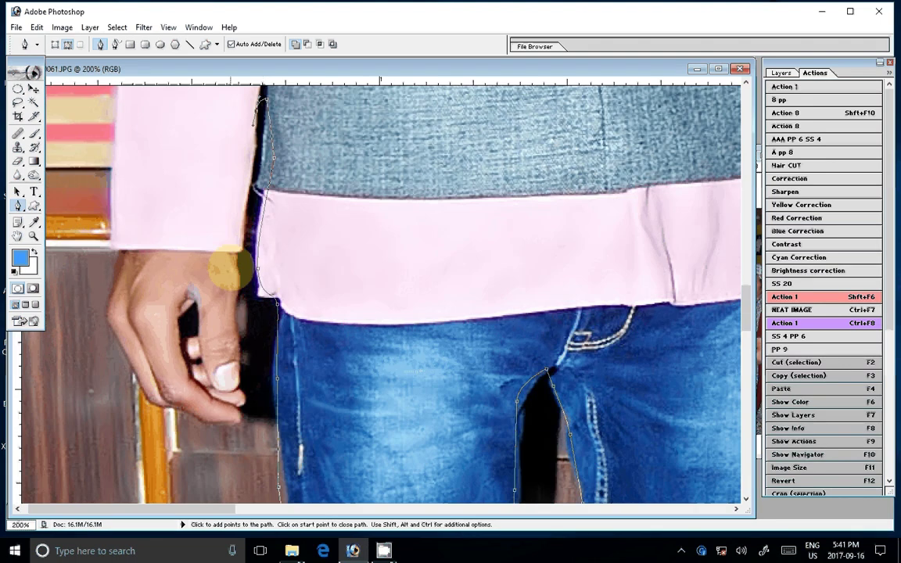
click(238, 270)
click(238, 329)
drag(240, 381, 251, 401)
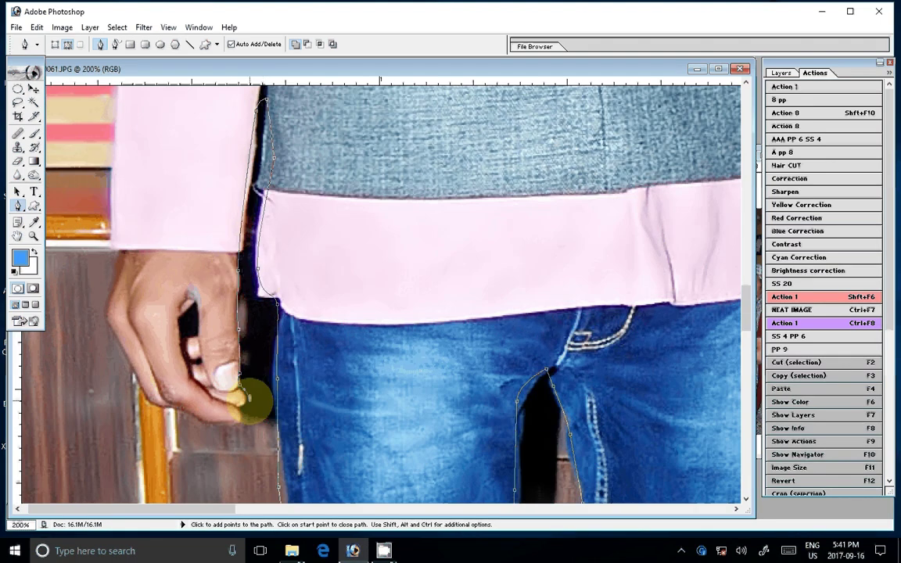
click(235, 411)
click(245, 421)
click(216, 426)
click(179, 412)
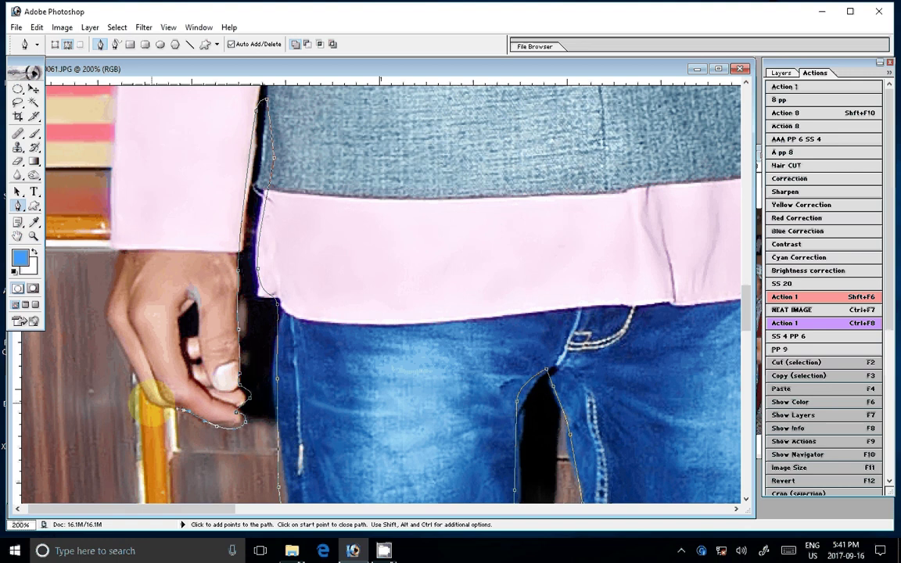
Trace up the hand's left edge to the cuff, then along the sleeve and shoulder to the collar
click(149, 401)
click(113, 335)
click(106, 308)
click(115, 250)
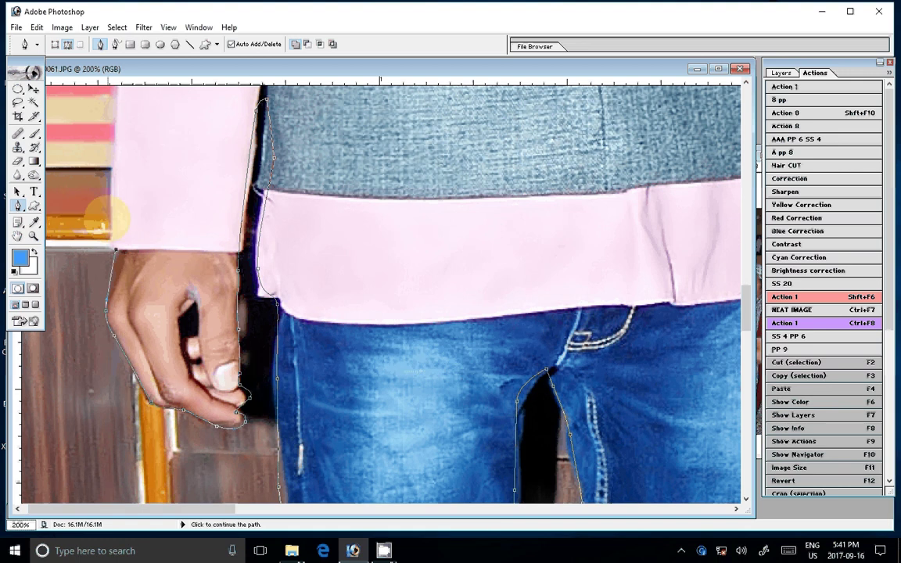
scroll(107, 219, up, 5)
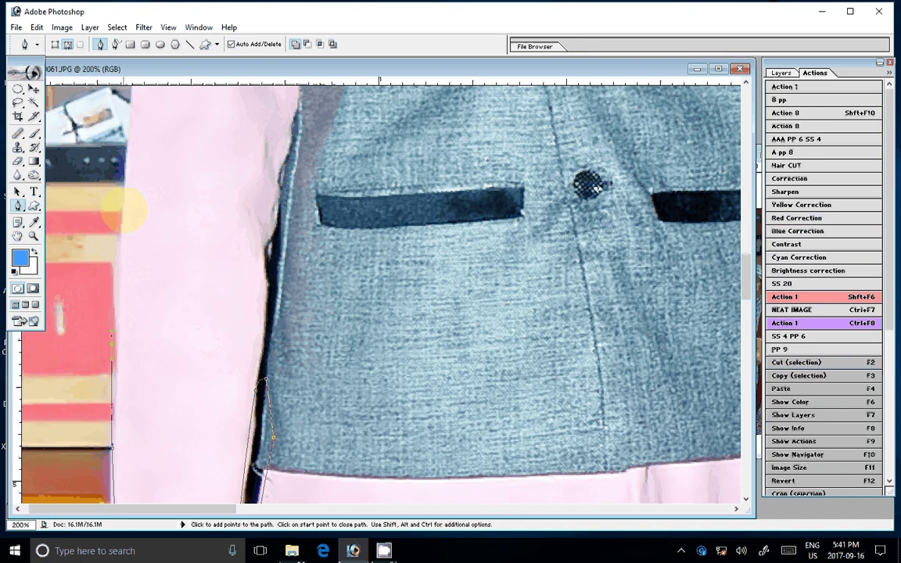
drag(121, 207, 164, 305)
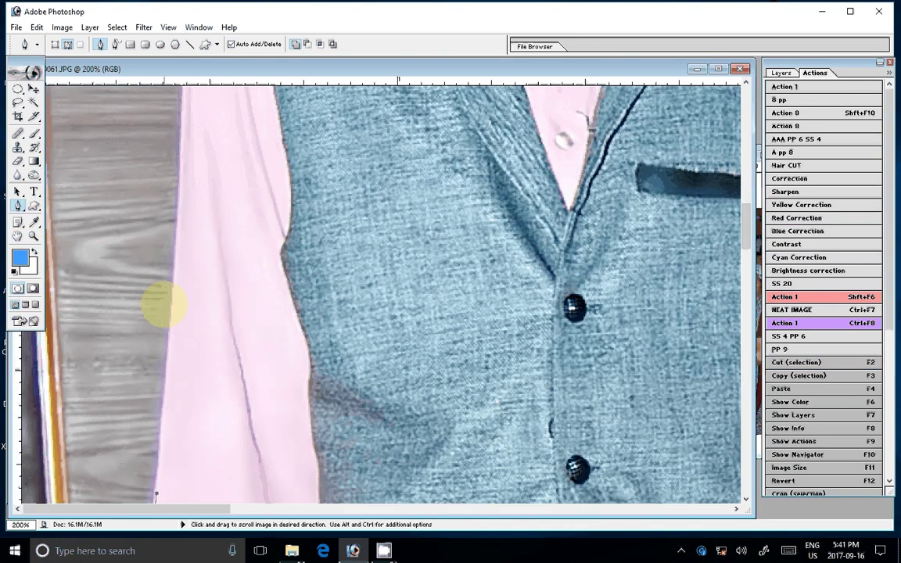
scroll(189, 200, up, 4)
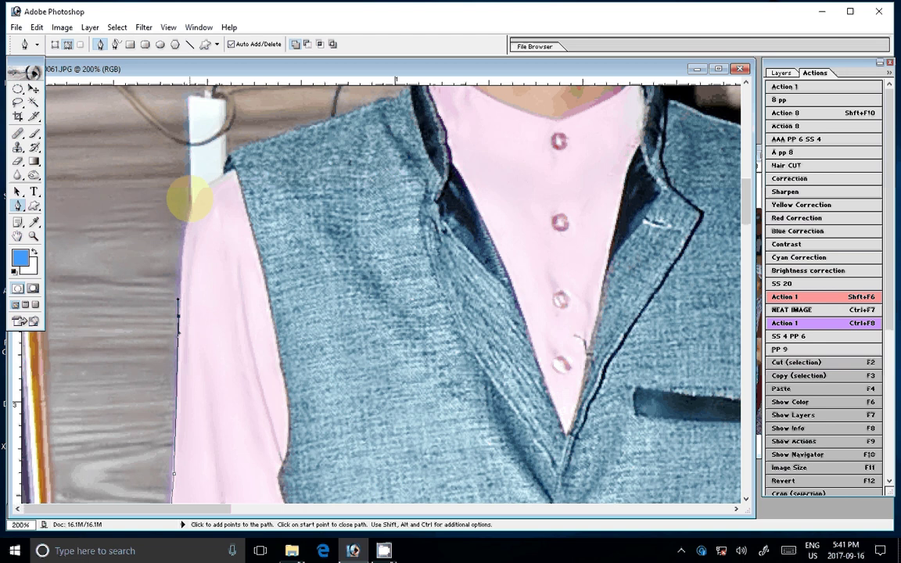
drag(191, 201, 245, 143)
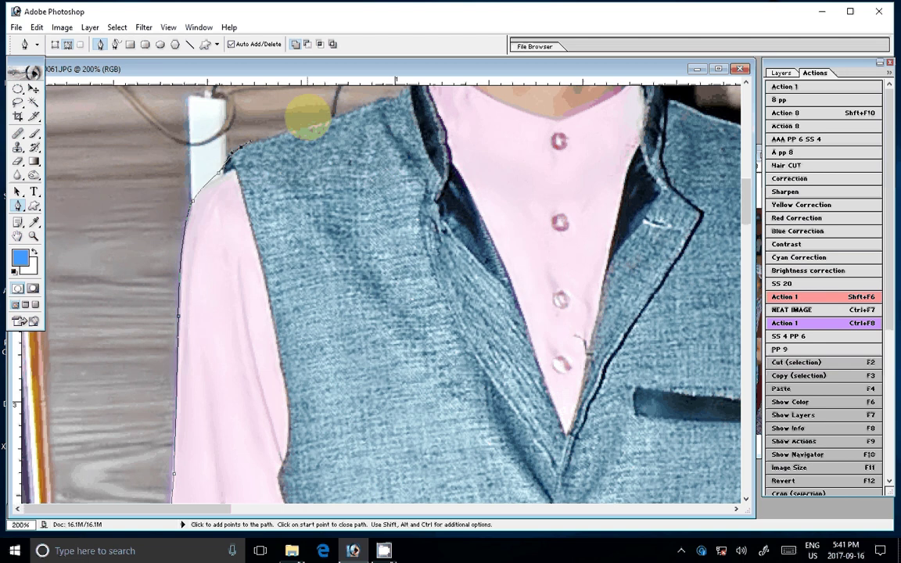
scroll(309, 118, up, 3)
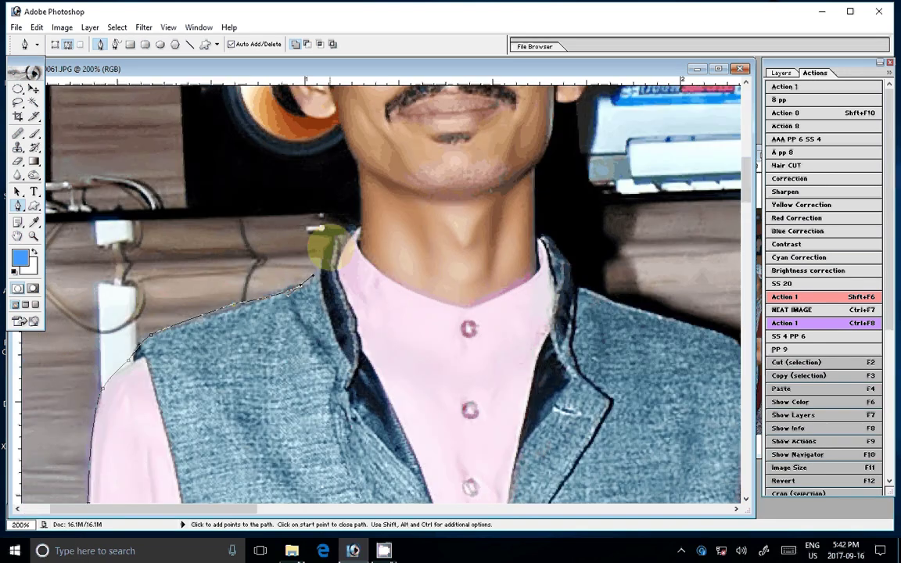
scroll(329, 247, up, 4)
drag(349, 430, 344, 370)
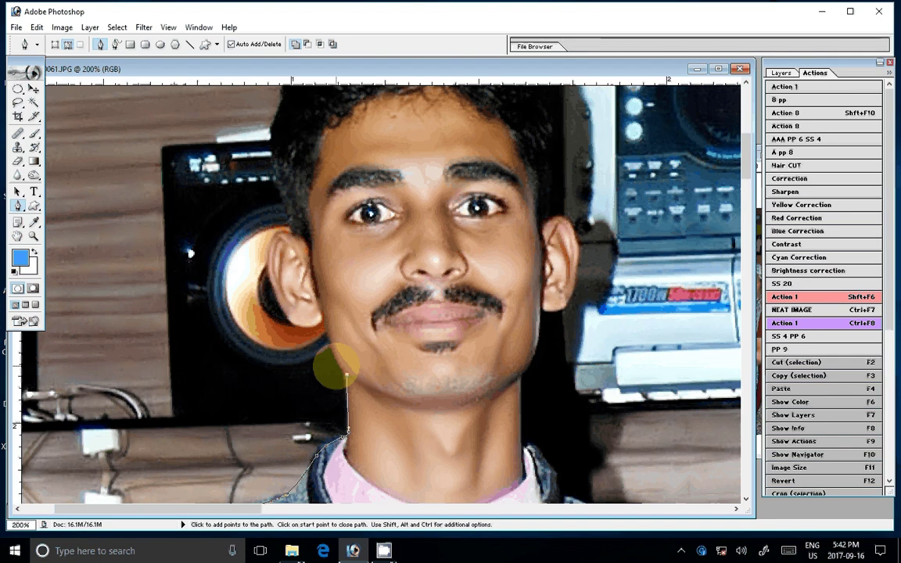
Outline the neck, jaw and left ear, then curve over the hair and top of the head
click(335, 352)
click(325, 317)
drag(287, 321, 266, 286)
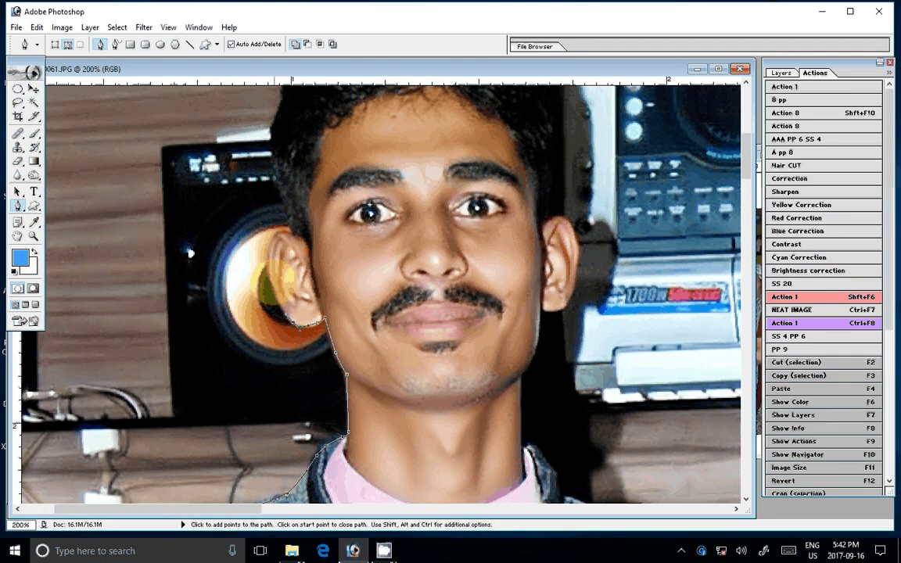
click(287, 229)
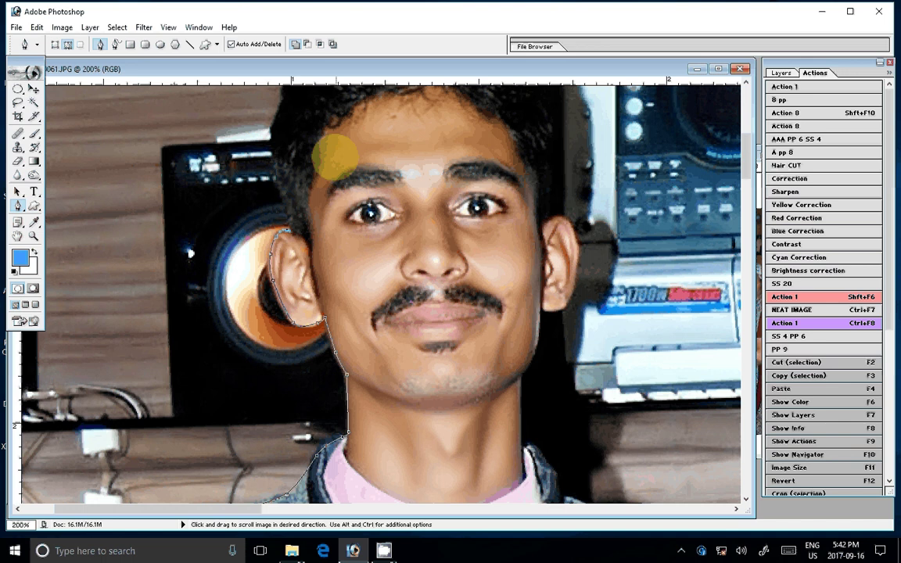
drag(335, 156, 311, 321)
drag(333, 186, 381, 167)
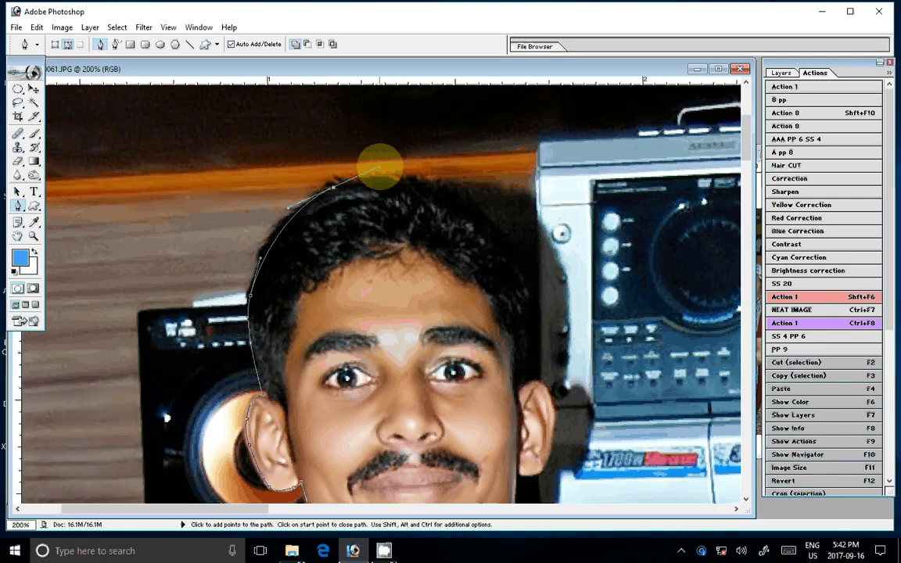
Trace down the right side of the head, around the right ear and along the jaw
click(499, 226)
click(526, 288)
click(523, 341)
mouse_move(520, 374)
mouse_down()
mouse_move(518, 384)
mouse_move(402, 219)
mouse_up()
click(437, 263)
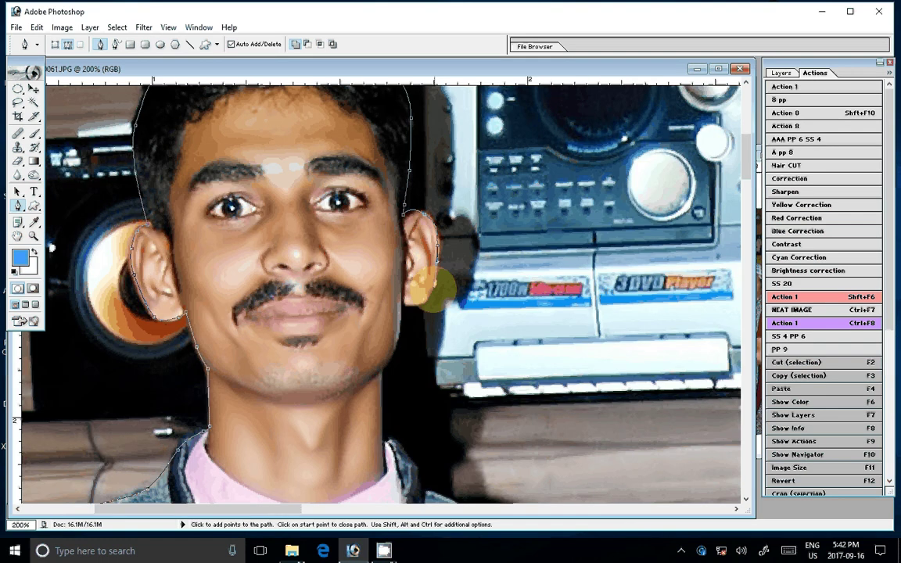
drag(436, 289, 452, 152)
Continue the path down the neck, along the collar, shoulder and sleeve edge
click(401, 241)
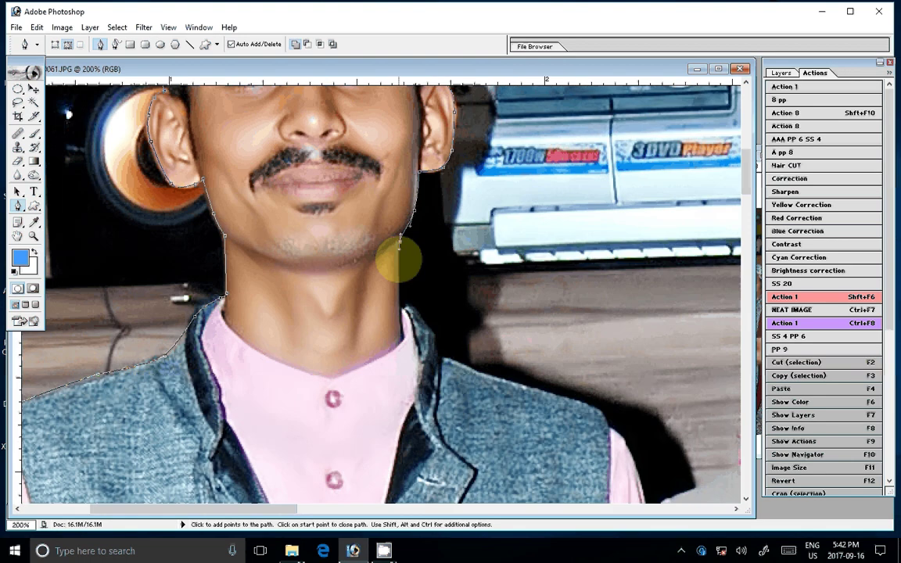
click(399, 303)
click(429, 327)
click(439, 354)
click(521, 387)
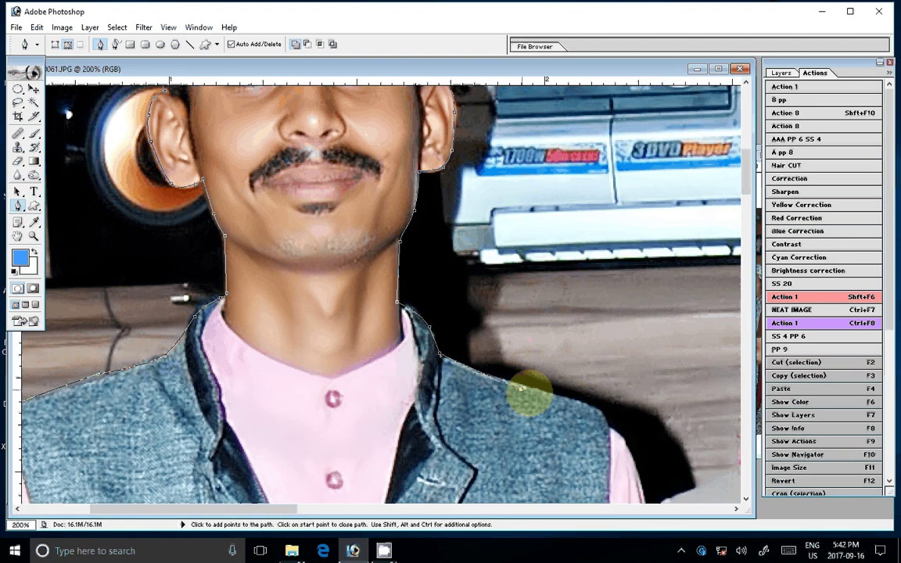
click(614, 427)
click(639, 462)
drag(639, 462, 416, 155)
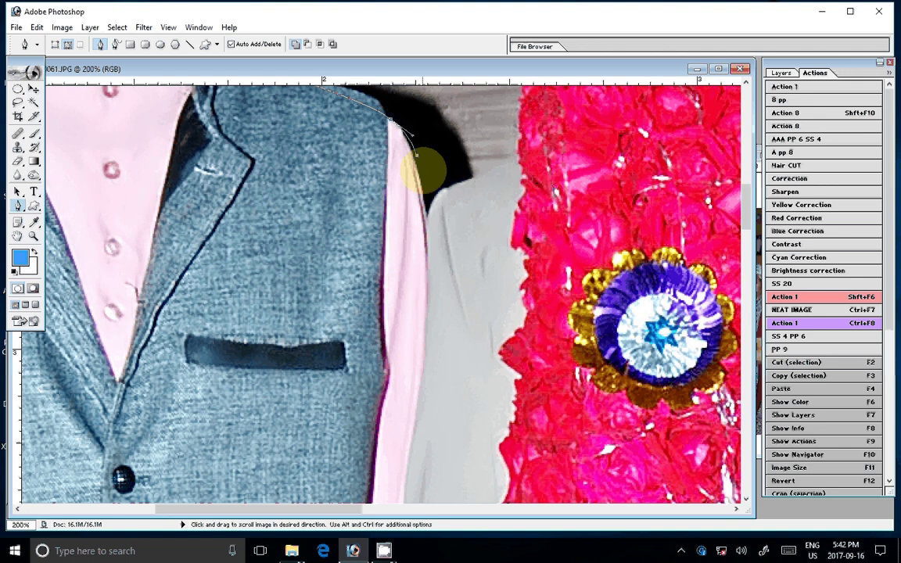
Trace down the right arm, up the garland's left edge, and close the path at the start anchor
click(423, 208)
click(443, 190)
click(468, 182)
click(511, 166)
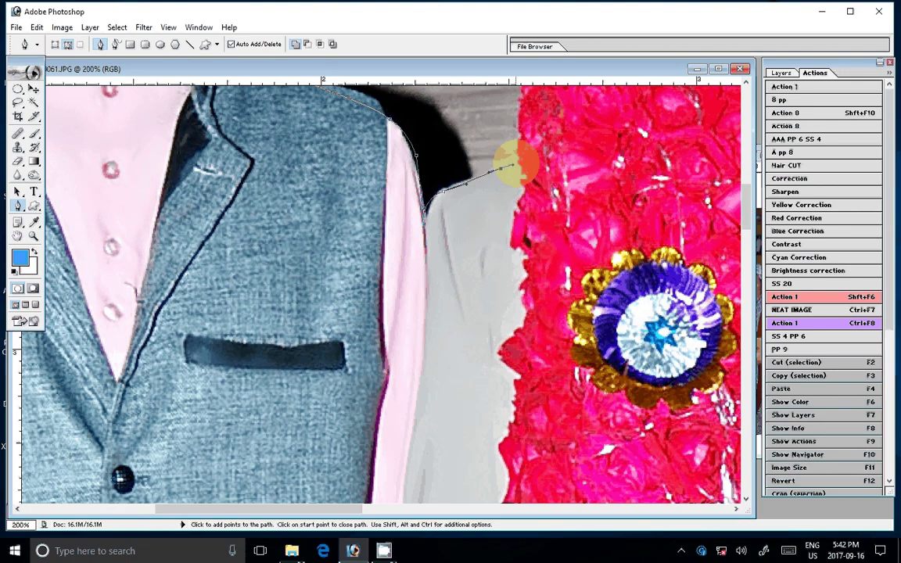
drag(511, 166, 383, 223)
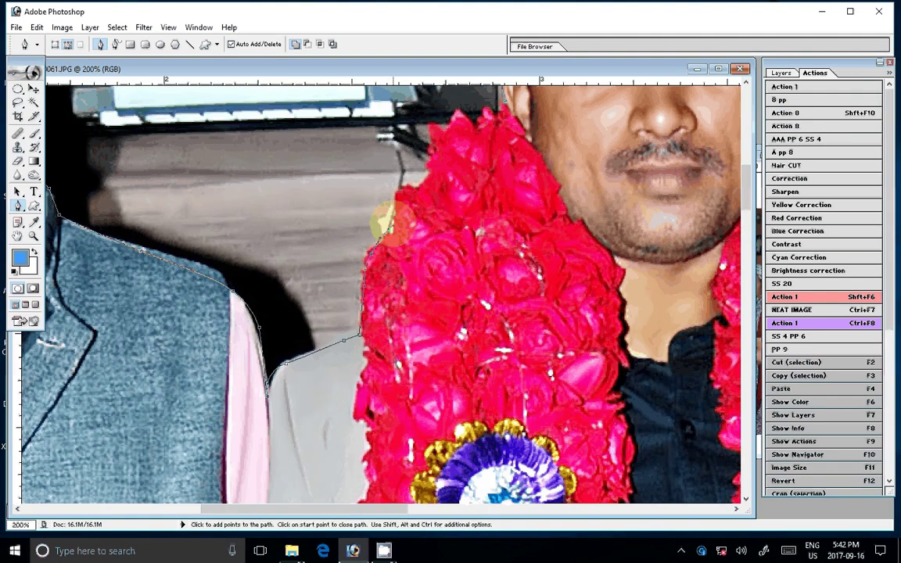
click(397, 190)
click(429, 150)
click(486, 112)
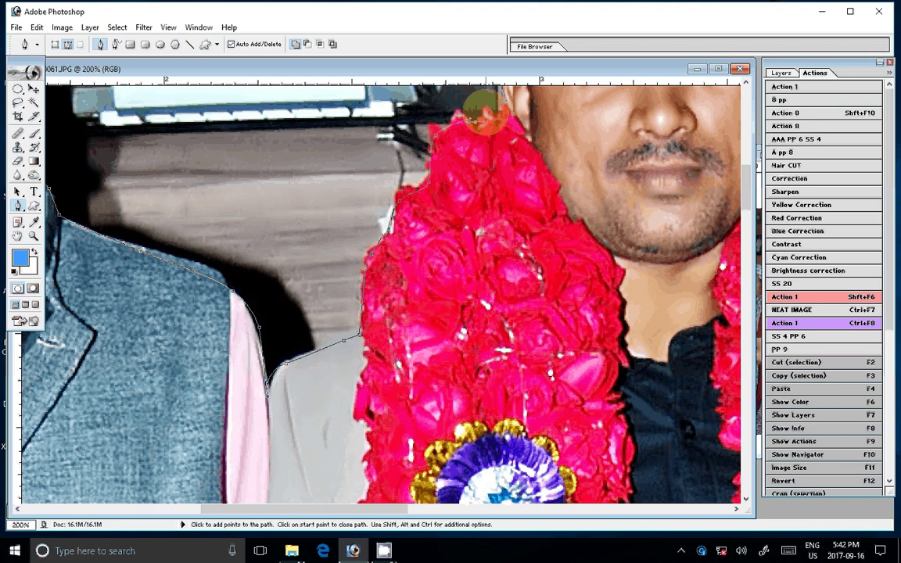
ctrl+click(485, 223)
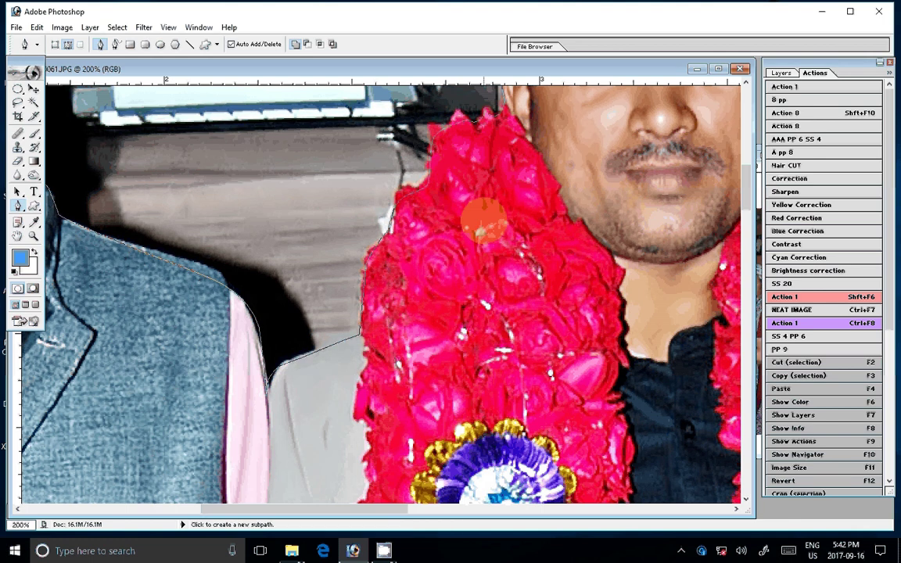
Convert the closed path into a selection with Make Selection
right_click(485, 223)
click(493, 293)
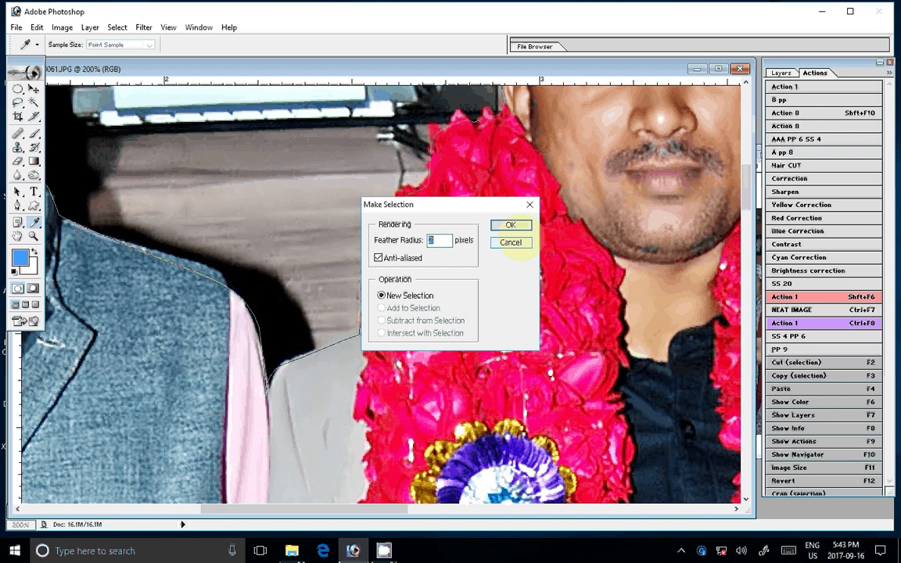
click(510, 225)
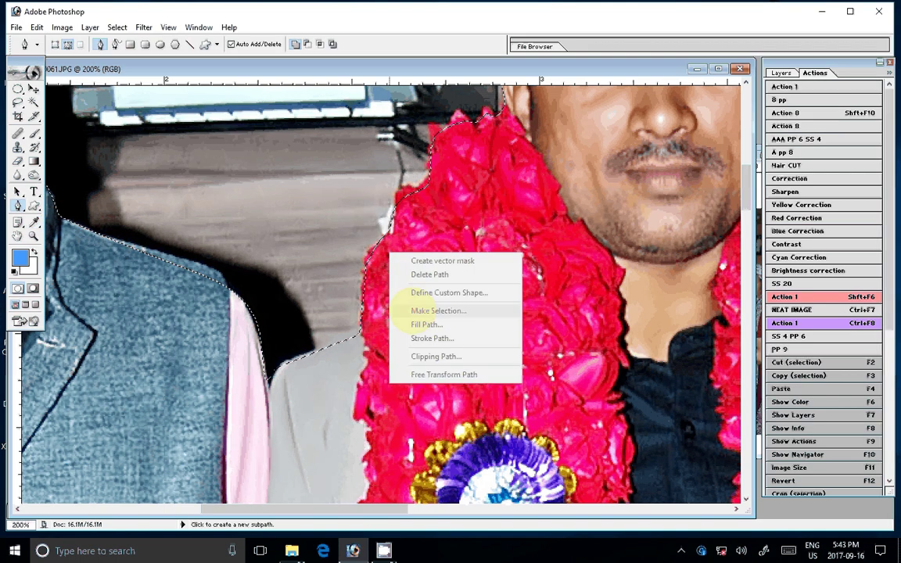
Feather the selection with a 3-pixel radius
key(m)
key(ctrl+alt+d)
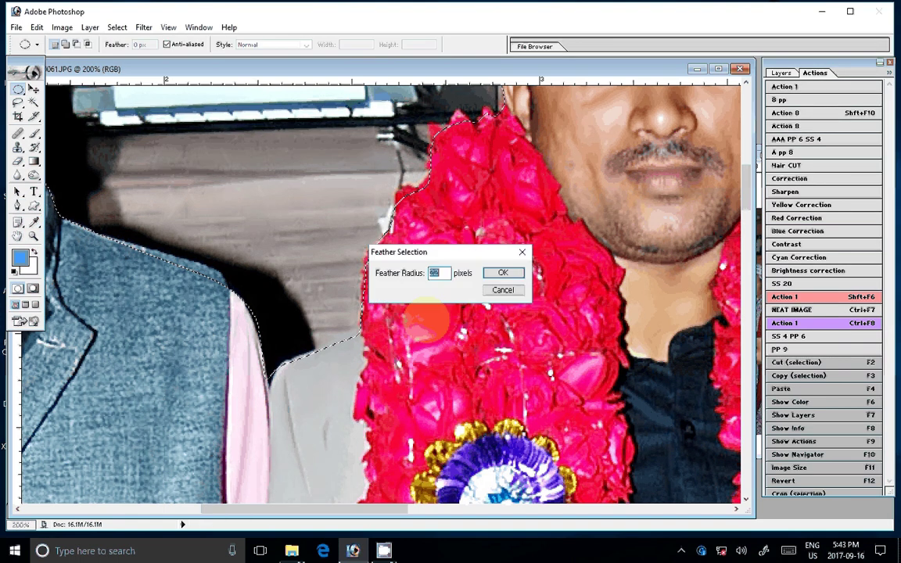
text(3)
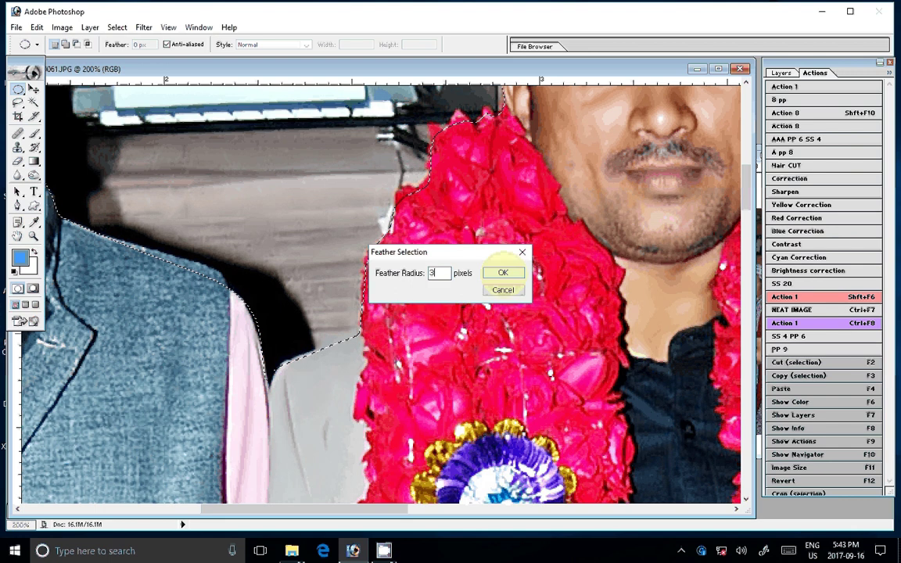
click(503, 272)
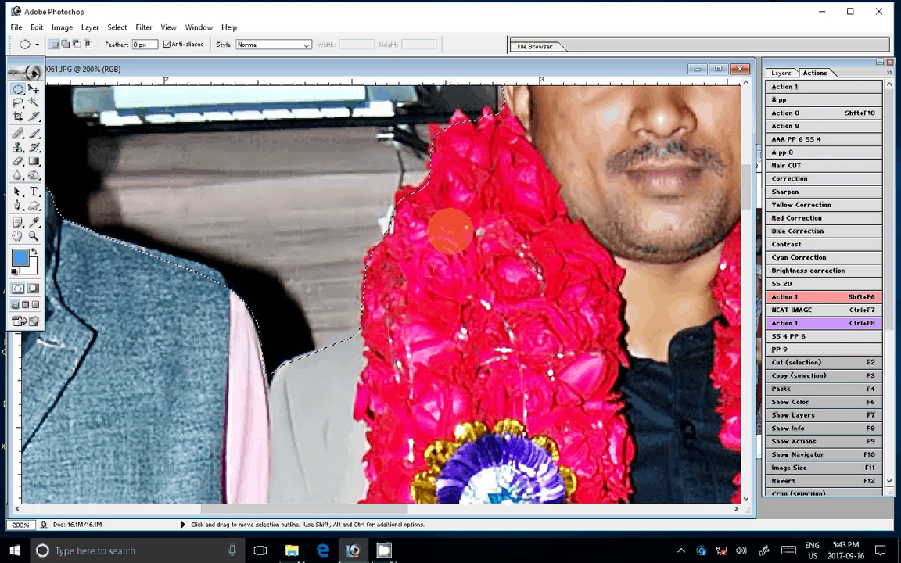
right_click(462, 258)
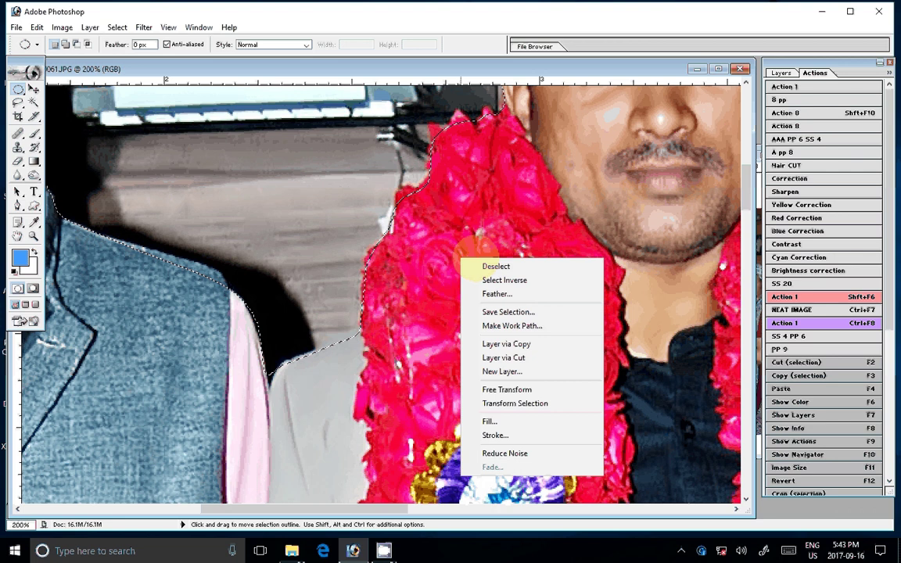
click(498, 278)
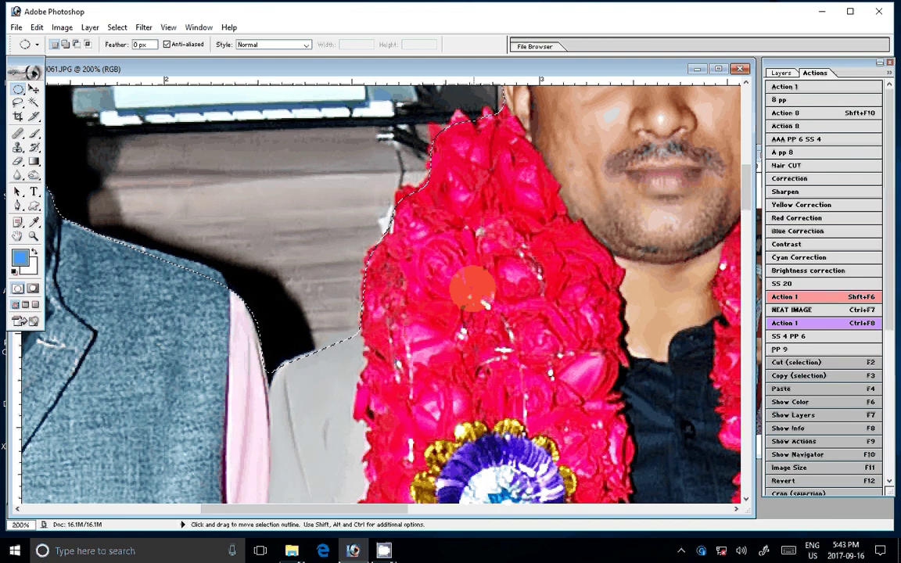
Copy the selected men to a new layer and place it in Untitled-1 beside the woman in pink
key(ctrl+j)
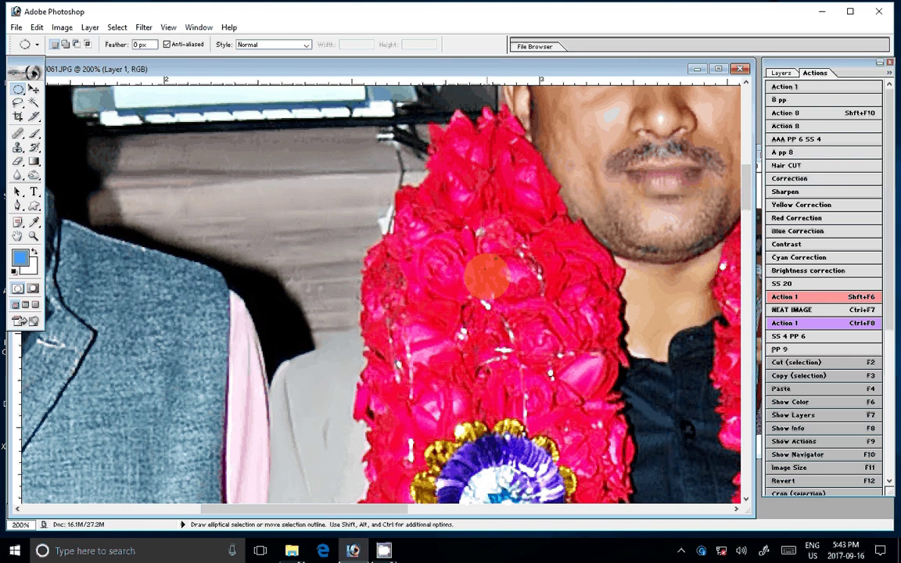
key(z)
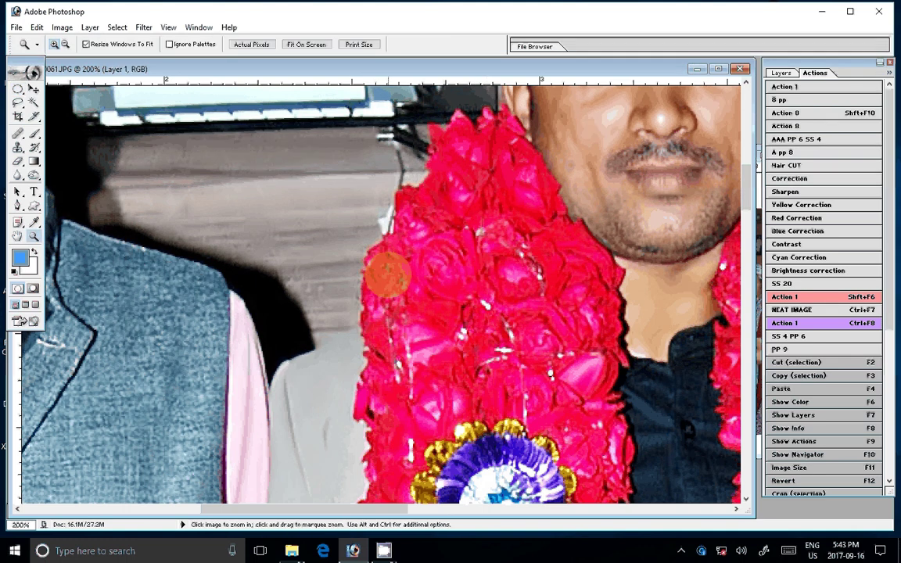
key(ctrl+0)
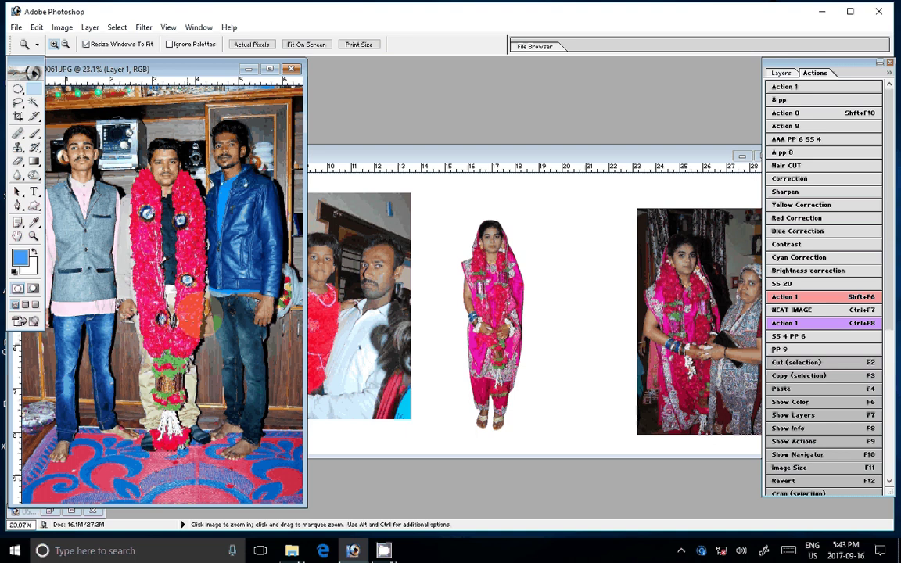
drag(168, 289, 528, 298)
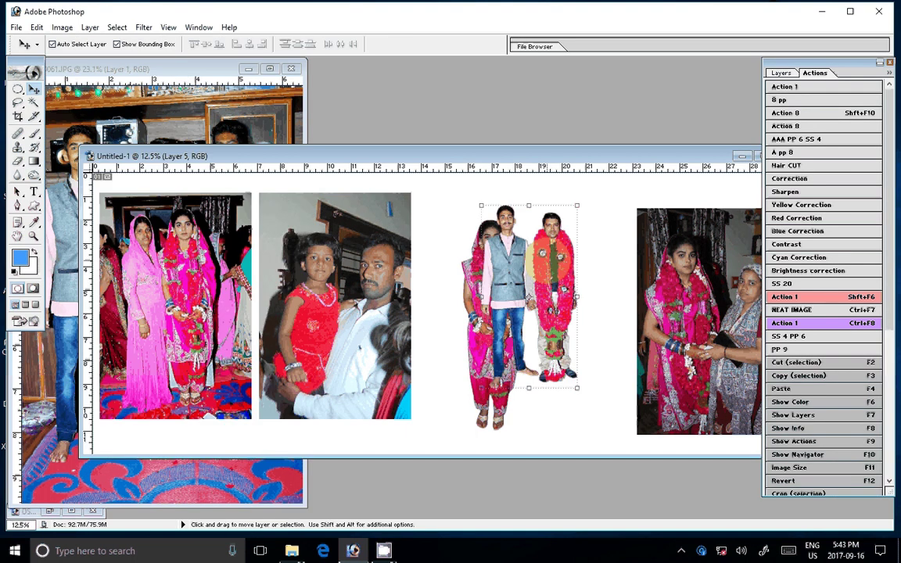
drag(548, 258, 598, 274)
key(z)
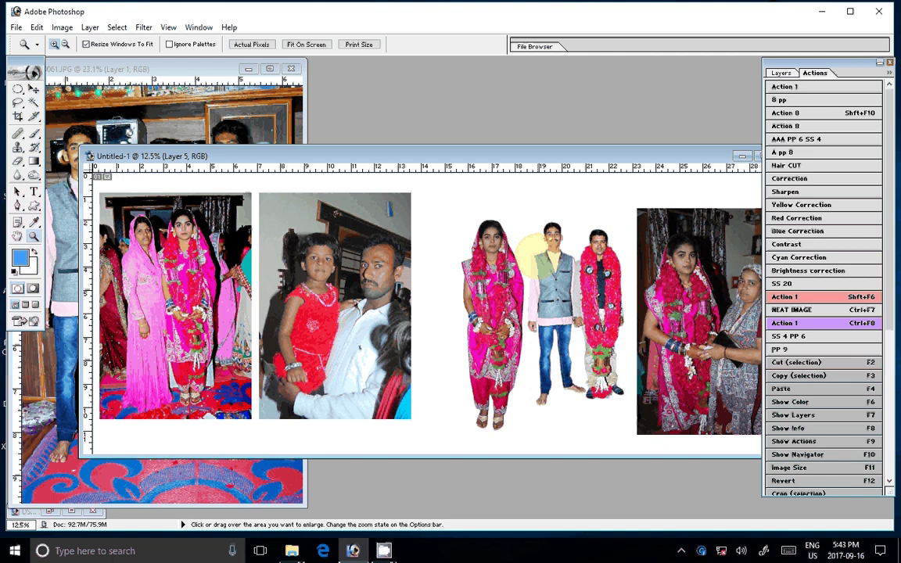
drag(535, 254, 512, 328)
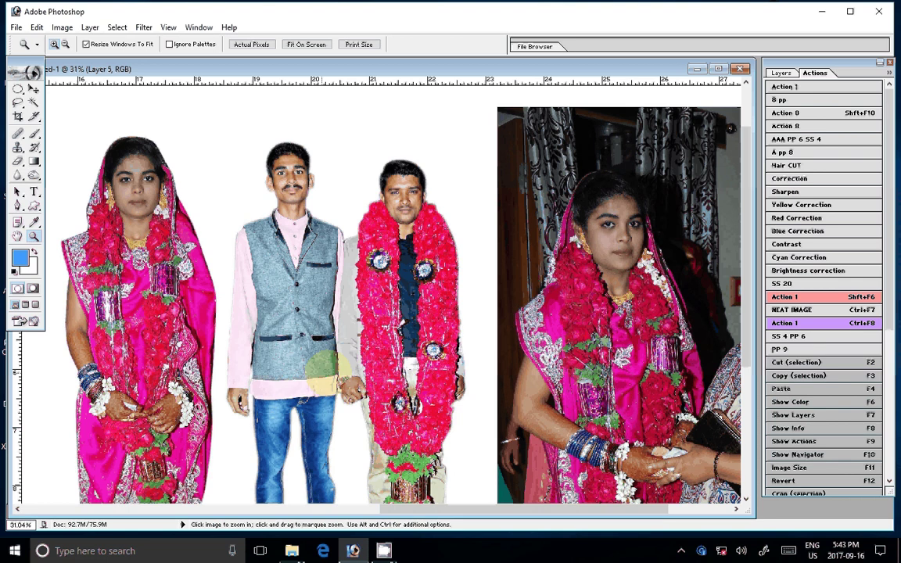
Zoom in on the men's joined hands and start a Pen path between the two men
drag(301, 338, 430, 413)
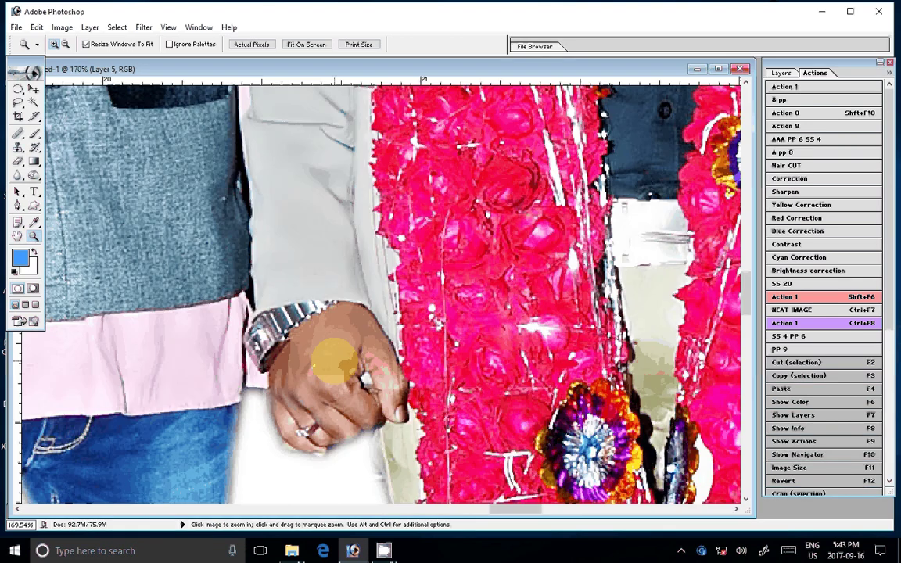
key(p)
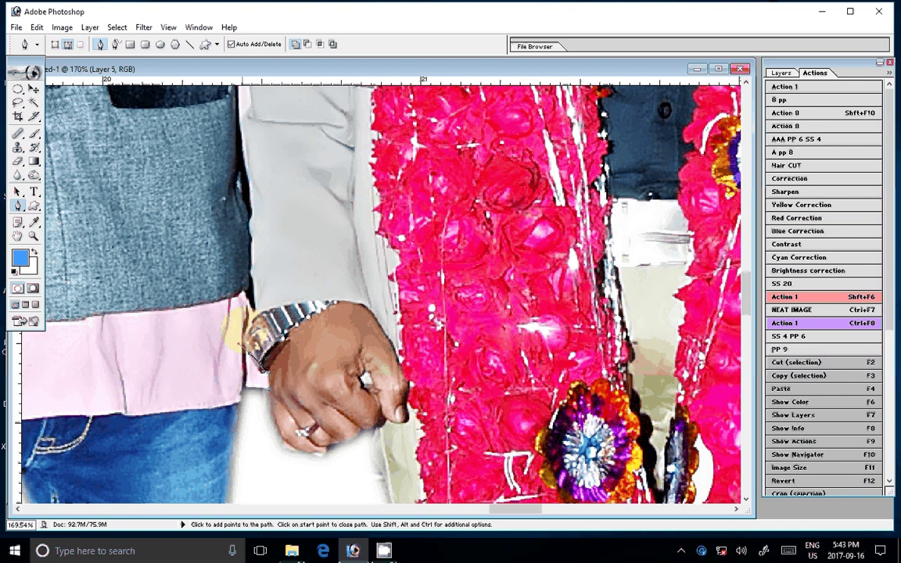
scroll(243, 320, up, 5)
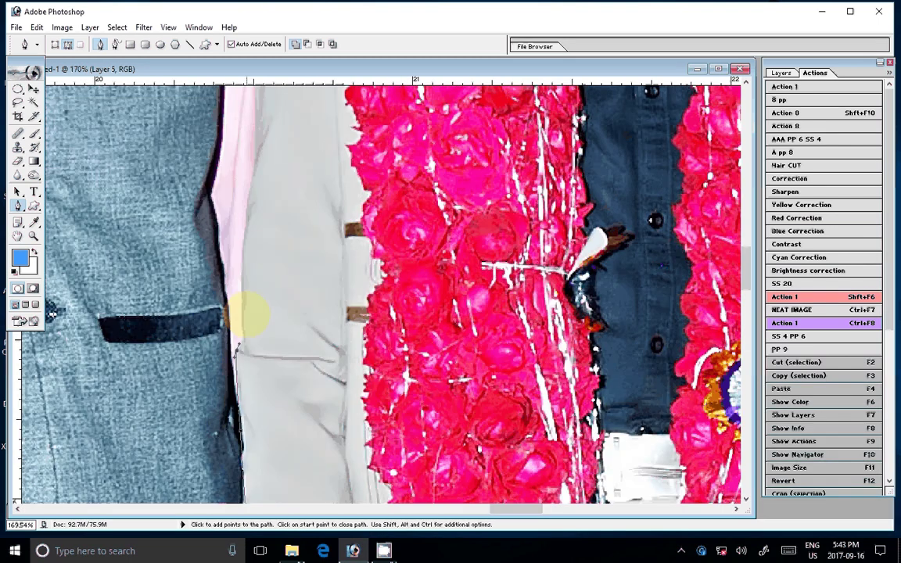
drag(249, 316, 232, 250)
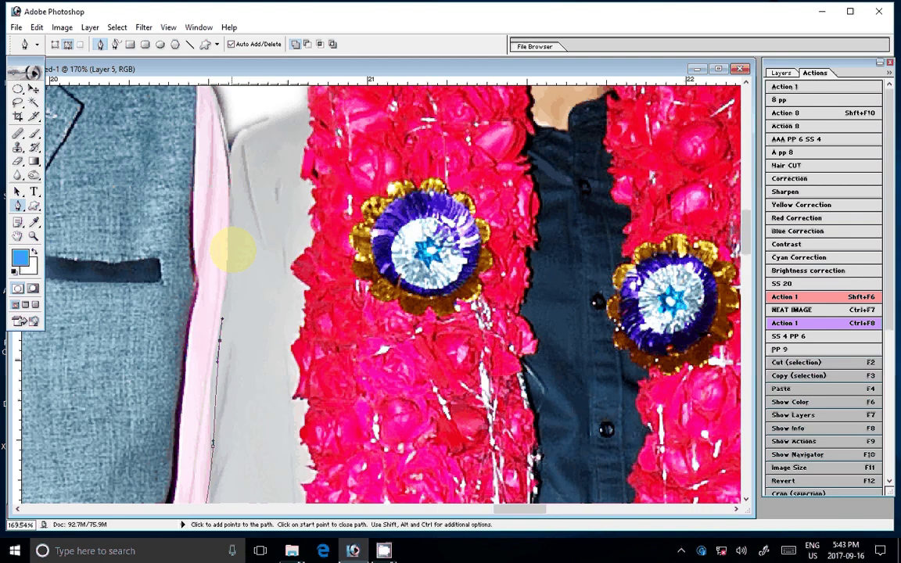
scroll(232, 250, up, 3)
click(202, 249)
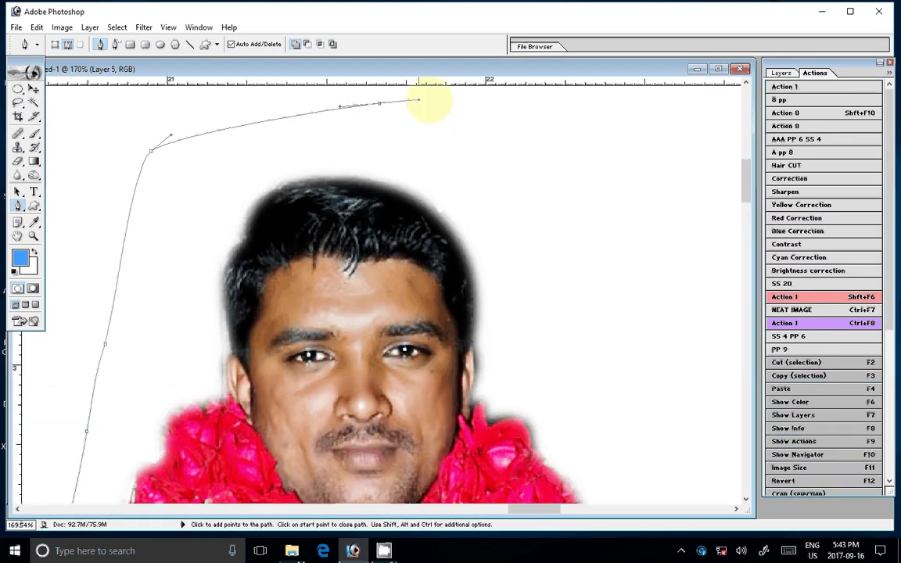
Fit the spread on screen and continue the path down the garlanded man's side and around his feet
key(z)
key(ctrl+0)
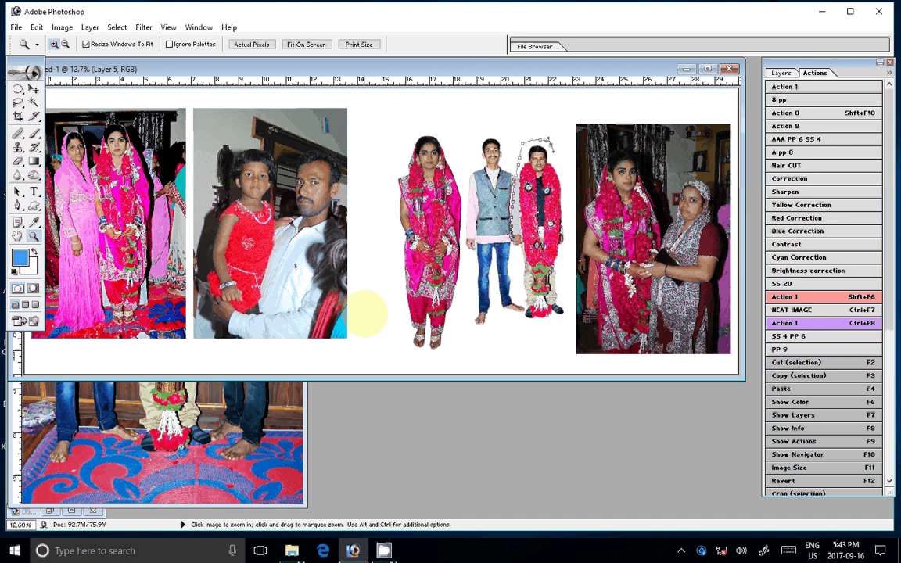
key(p)
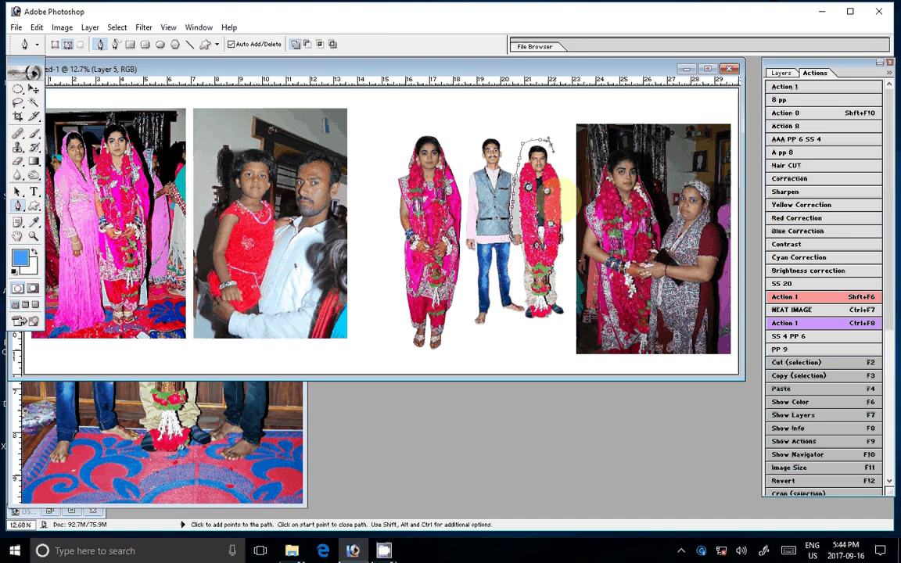
click(565, 291)
click(560, 338)
click(512, 332)
click(513, 314)
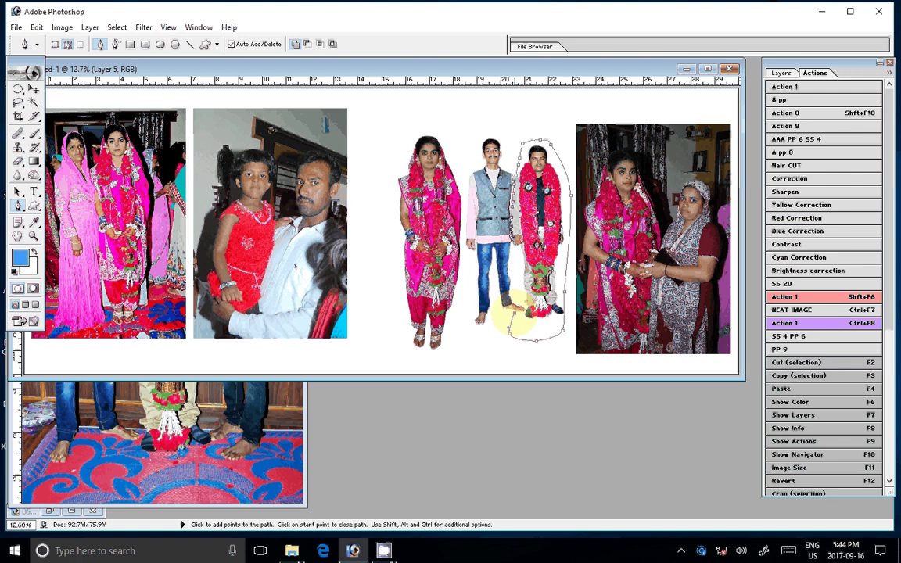
drag(515, 291, 516, 313)
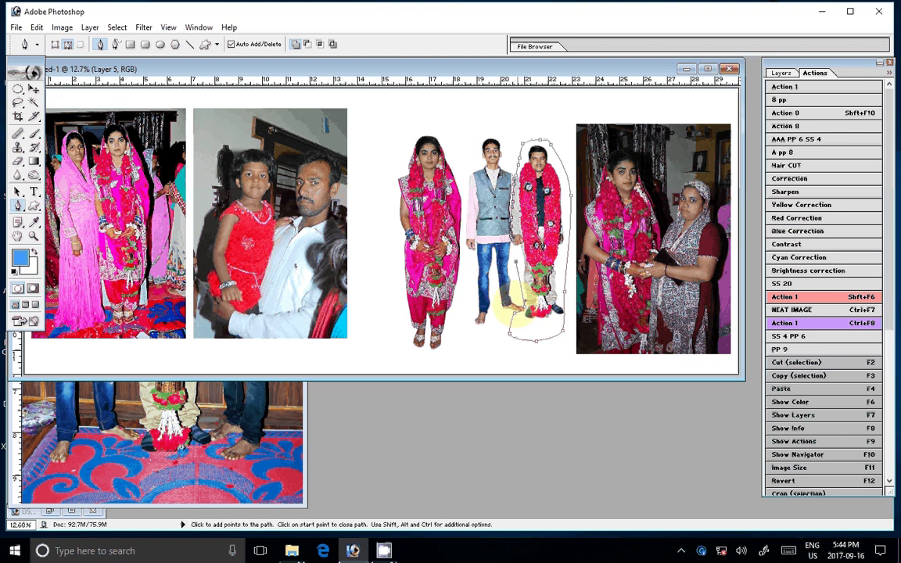
Turn the path into a selection and copy the garlanded man onto Layer 6
right_click(507, 309)
click(547, 356)
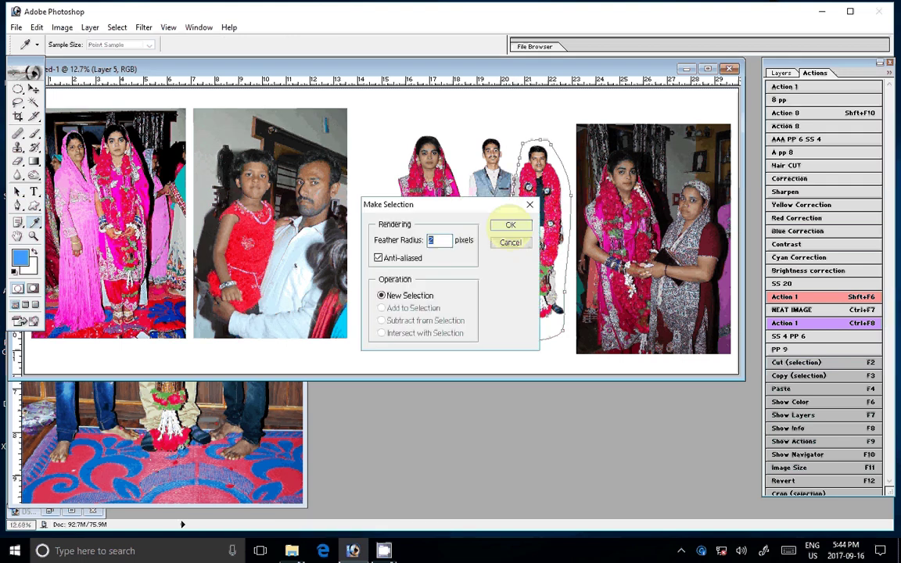
click(509, 224)
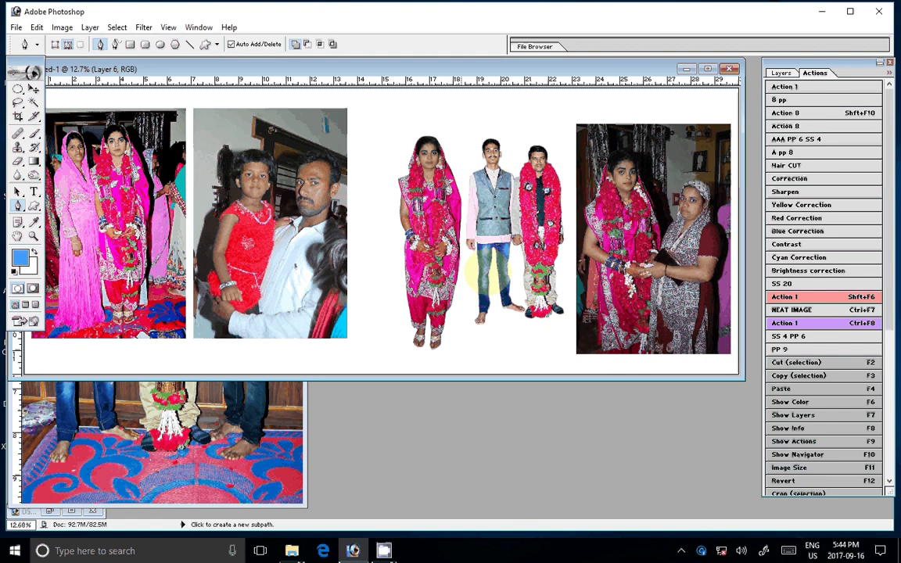
key(v)
In the album spread, hide Layer 5 (the man in the vest) and select the groom's Layer 6
key(ctrl+Tab)
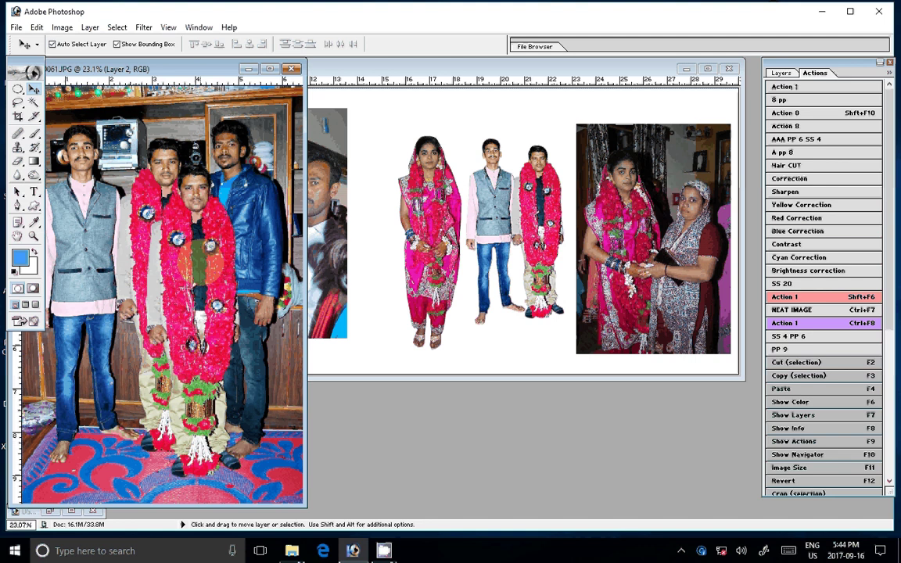
key(ctrl+Tab)
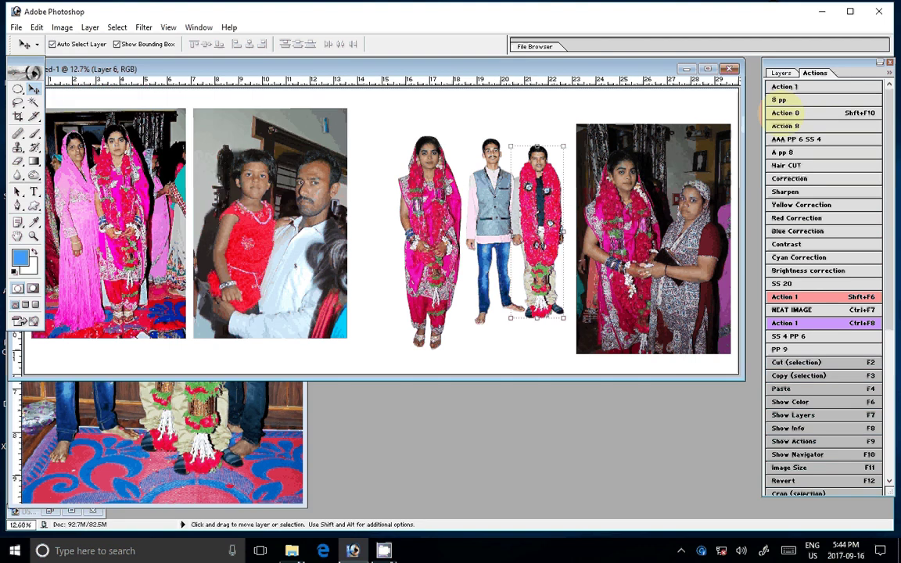
key(F7)
key(alt+bracketleft)
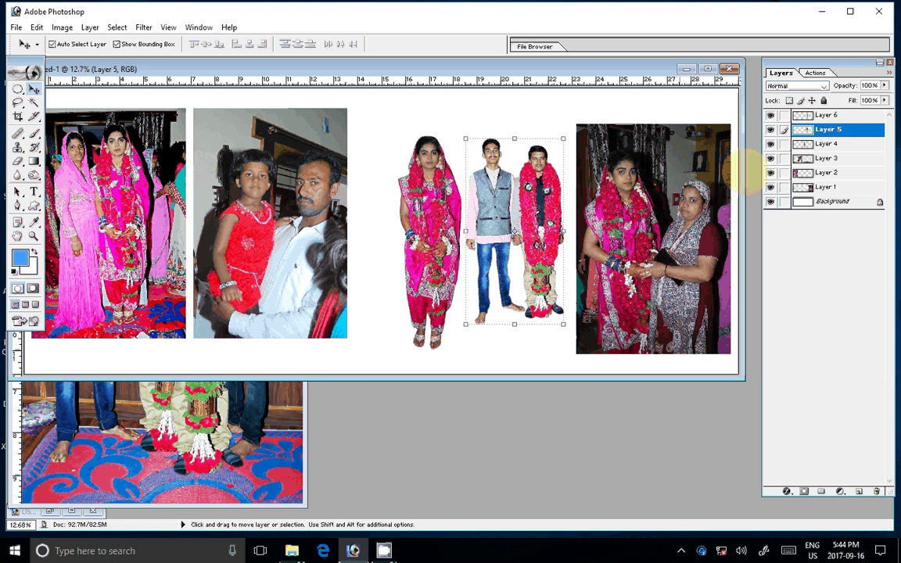
click(771, 129)
click(827, 115)
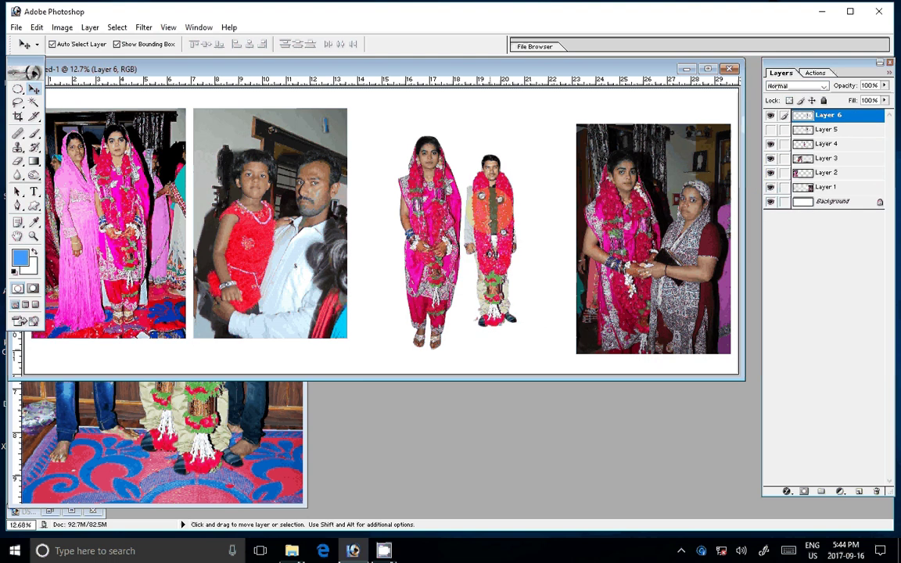
Move the groom to the bride's left and enlarge him to about 131%
drag(492, 235, 435, 238)
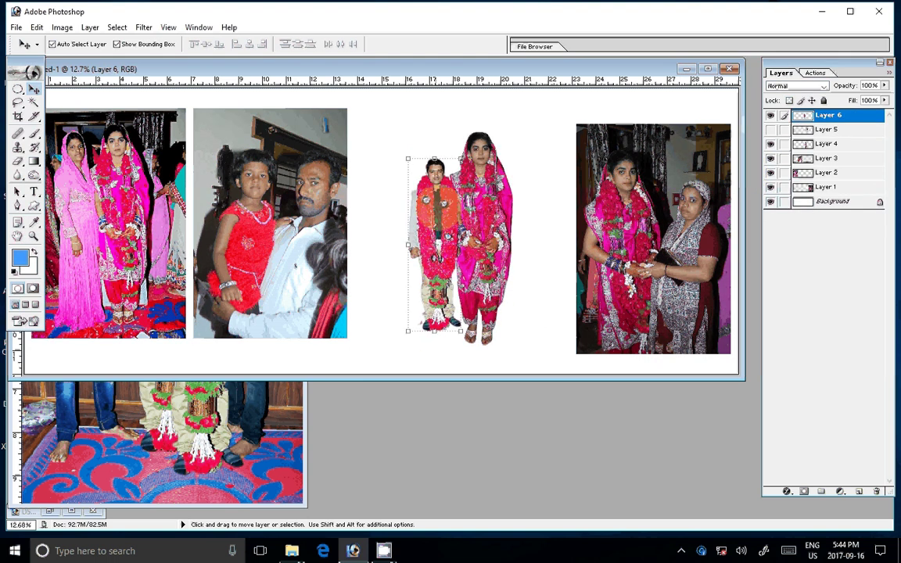
key(ctrl+t)
drag(461, 159, 471, 133)
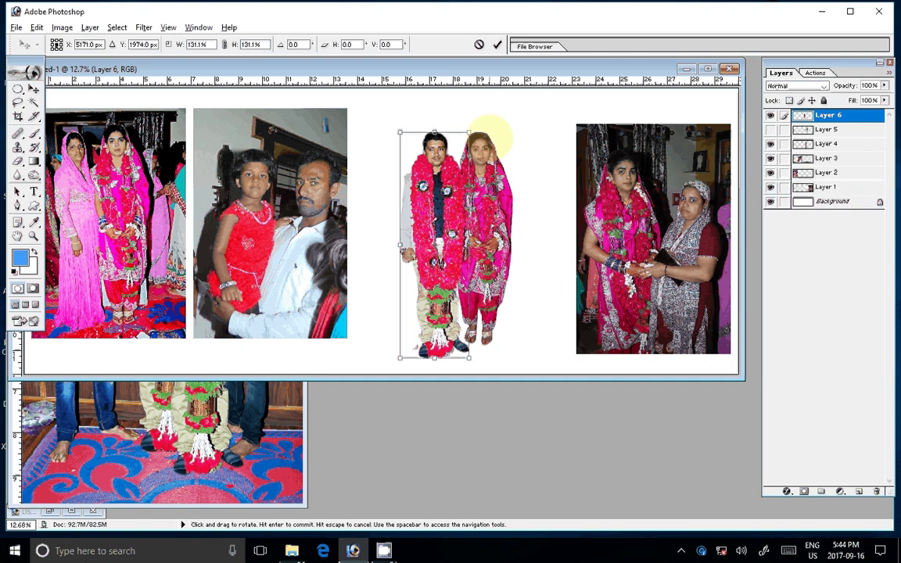
double_click(435, 187)
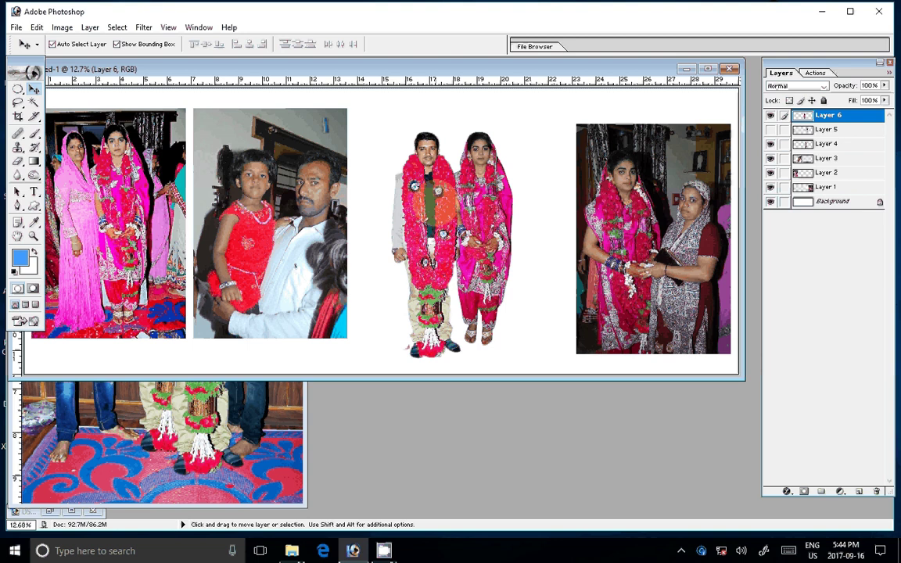
click(435, 201)
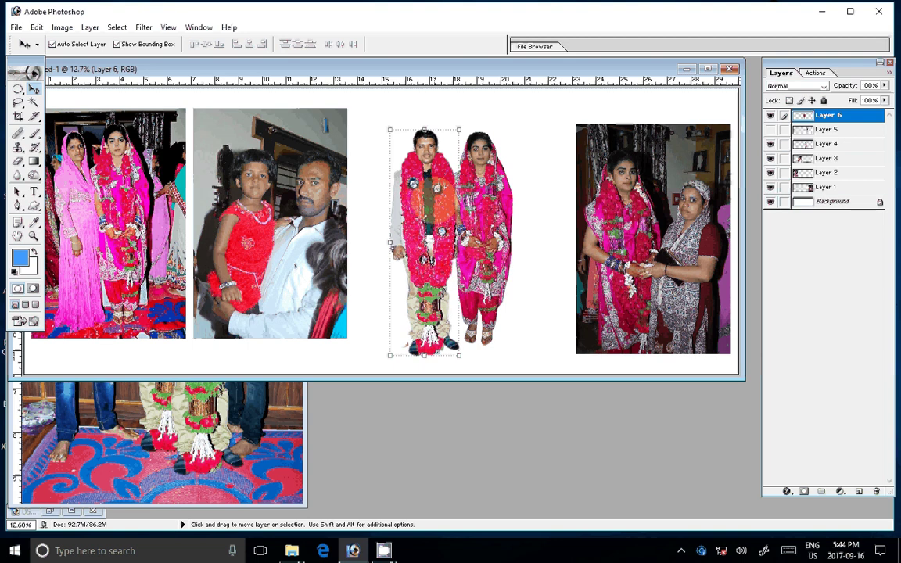
Bring the bride's Layer 4 to the front and nudge her slightly left and down
click(487, 201)
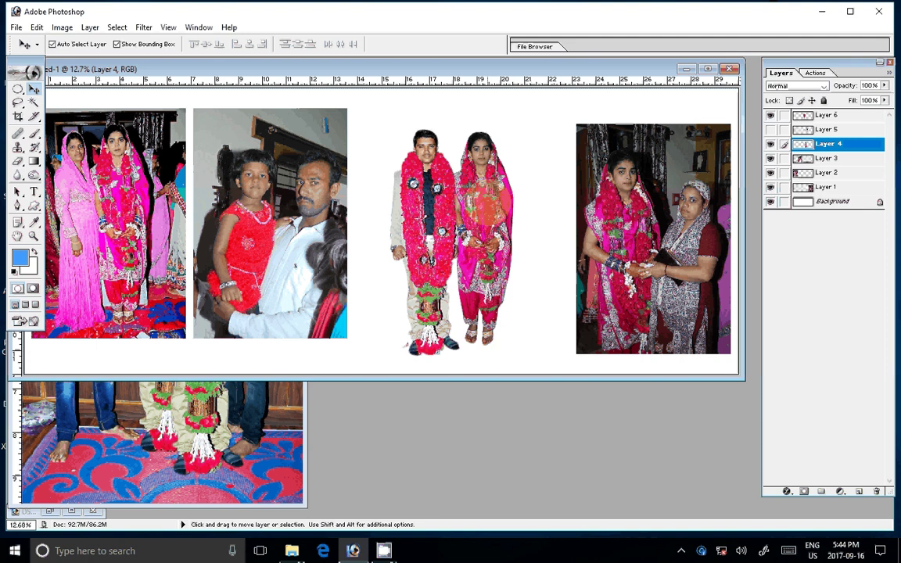
key(ctrl+shift+bracketright)
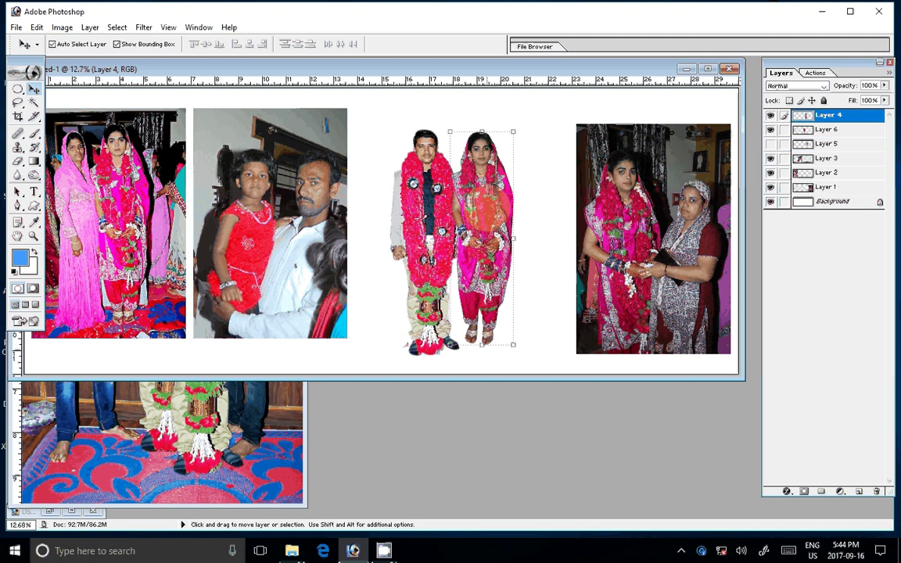
drag(484, 234, 480, 239)
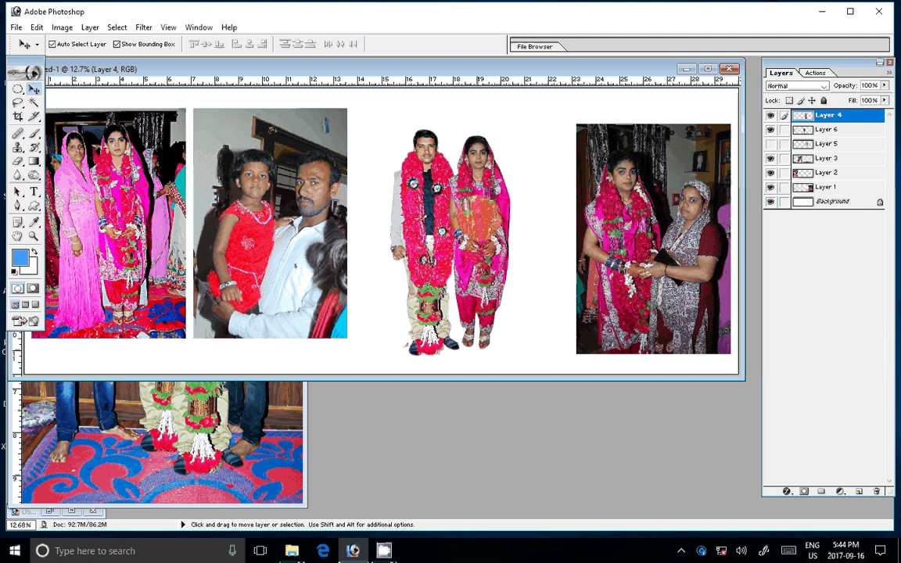
drag(480, 239, 479, 240)
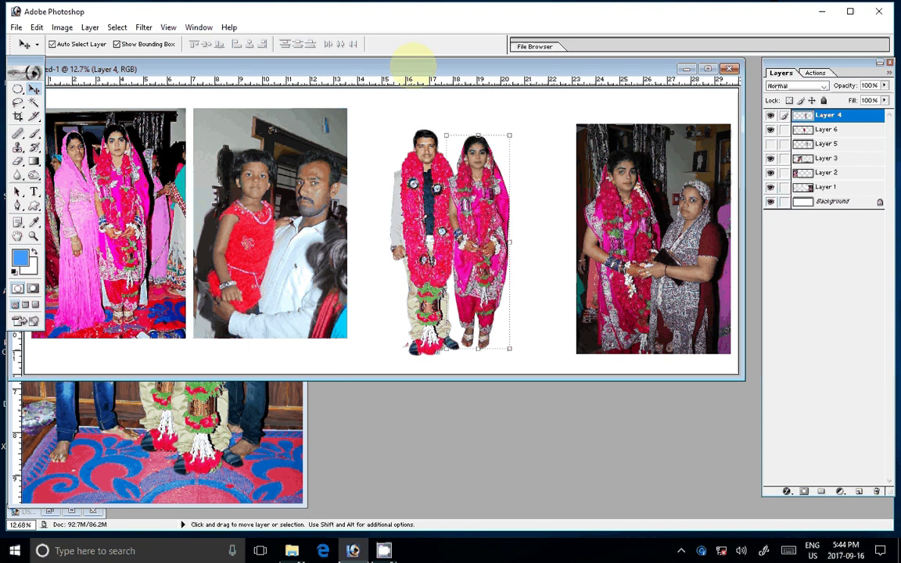
drag(413, 67, 459, 113)
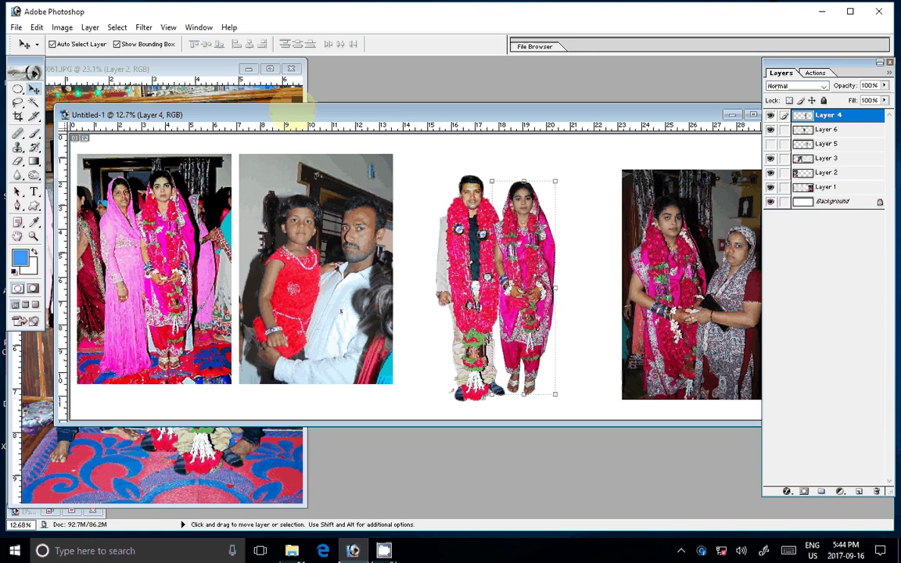
Save DSC_0061 as DSC_0061.psd in E:\A psd, then close the photo
click(291, 101)
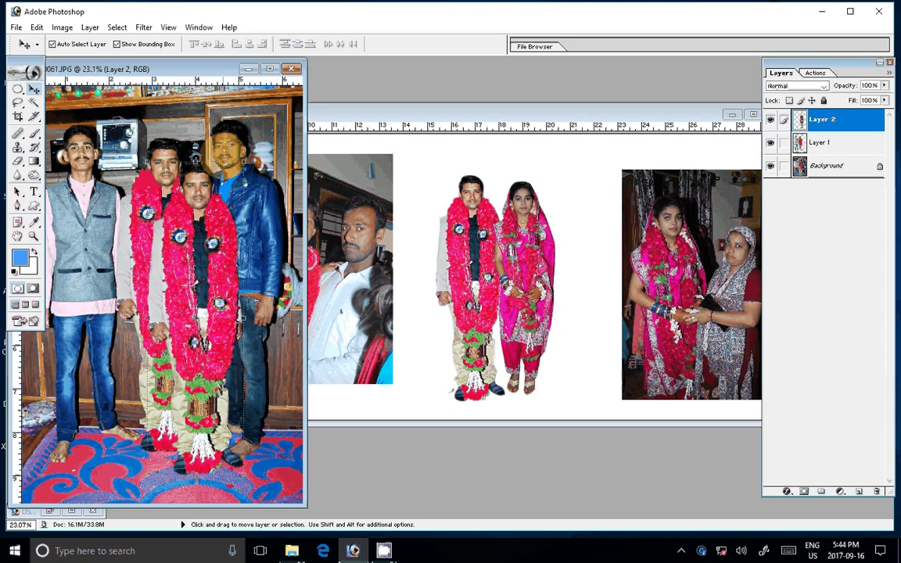
key(ctrl+shift+s)
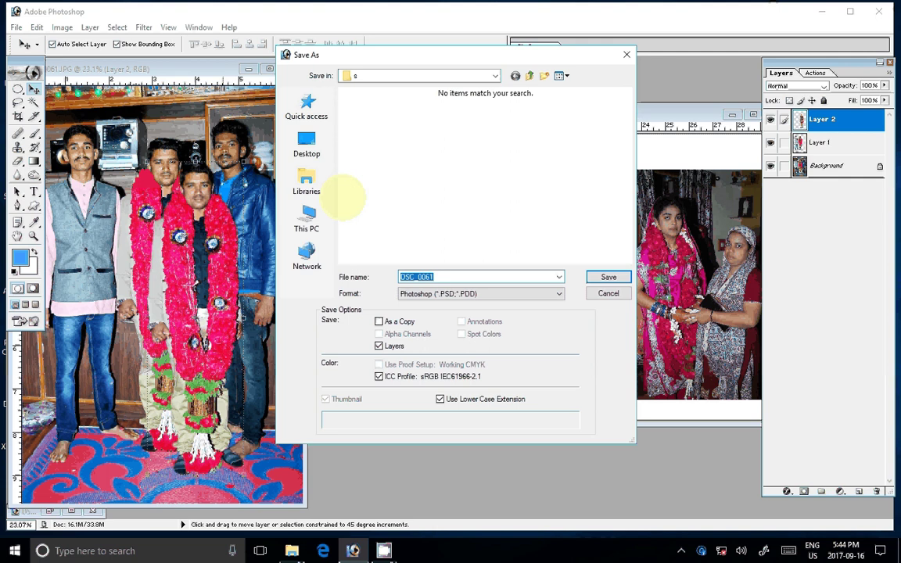
click(307, 219)
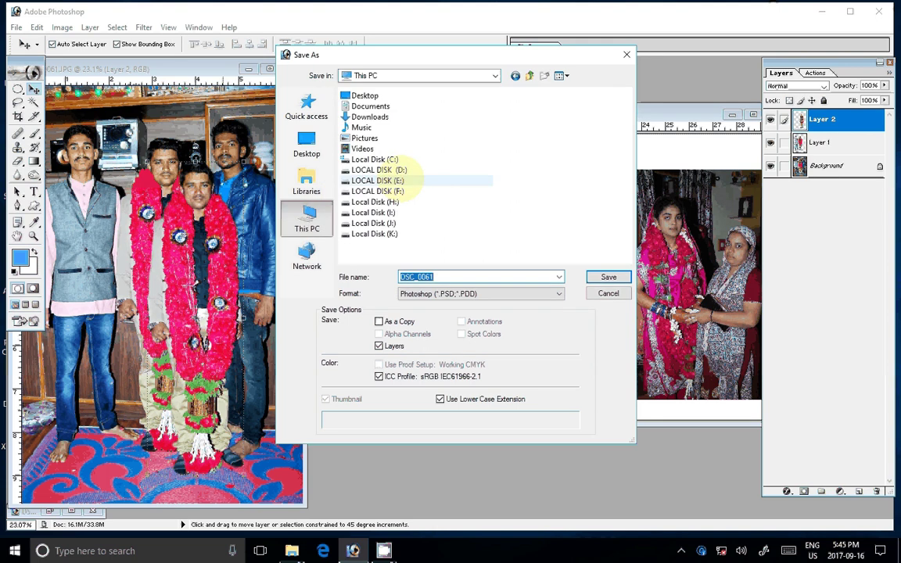
double_click(383, 170)
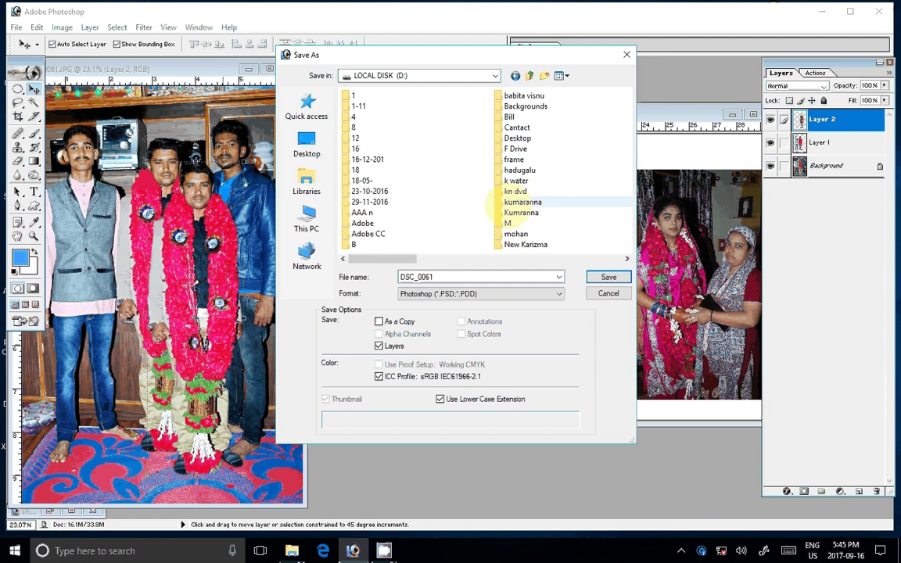
key(BackSpace)
double_click(384, 191)
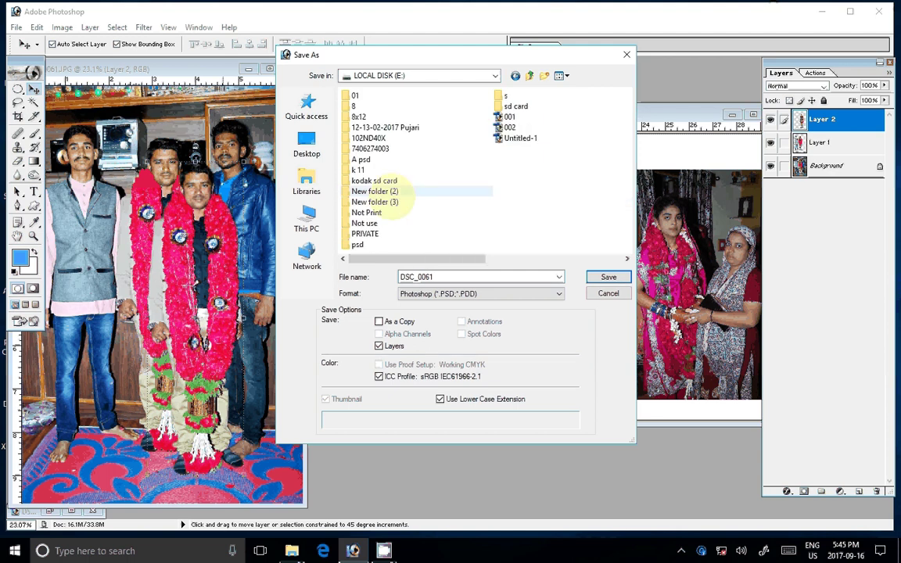
double_click(358, 170)
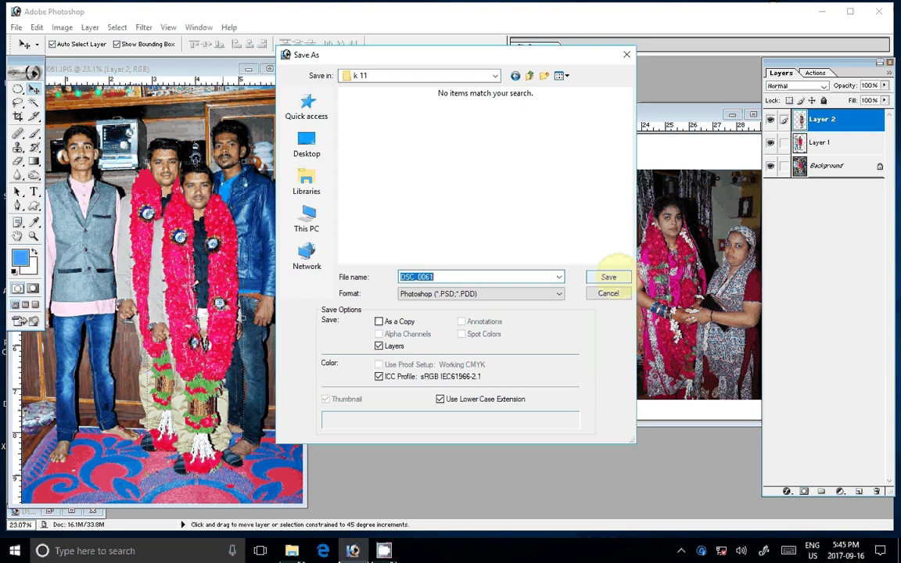
double_click(381, 182)
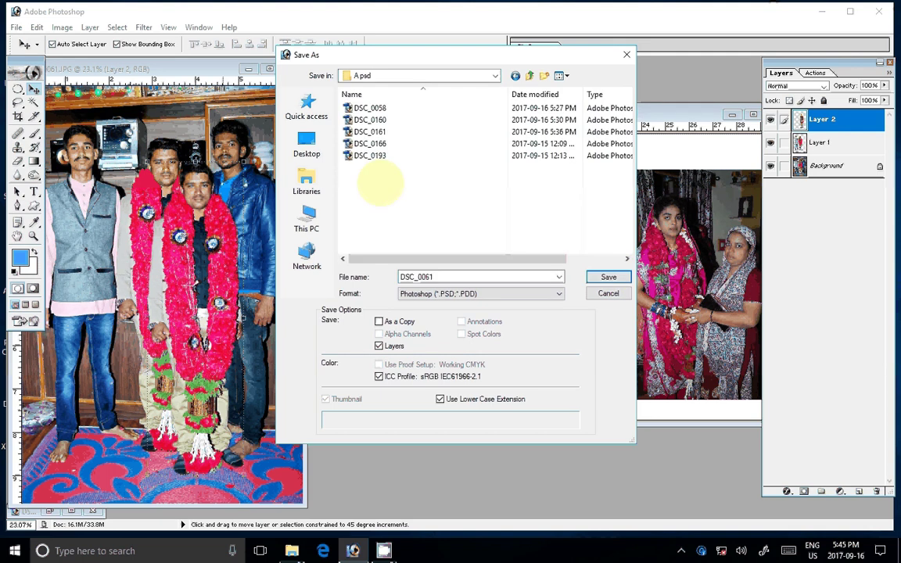
key(Return)
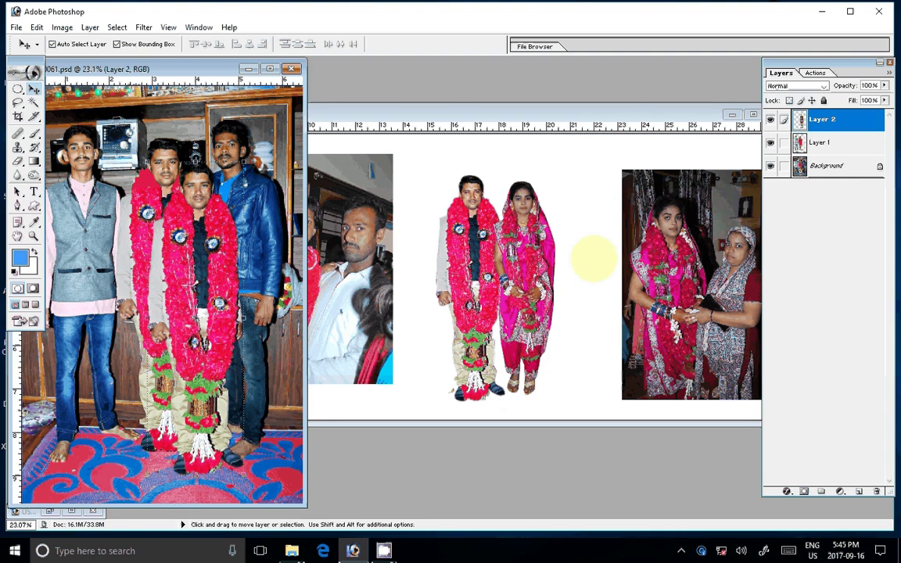
key(ctrl+w)
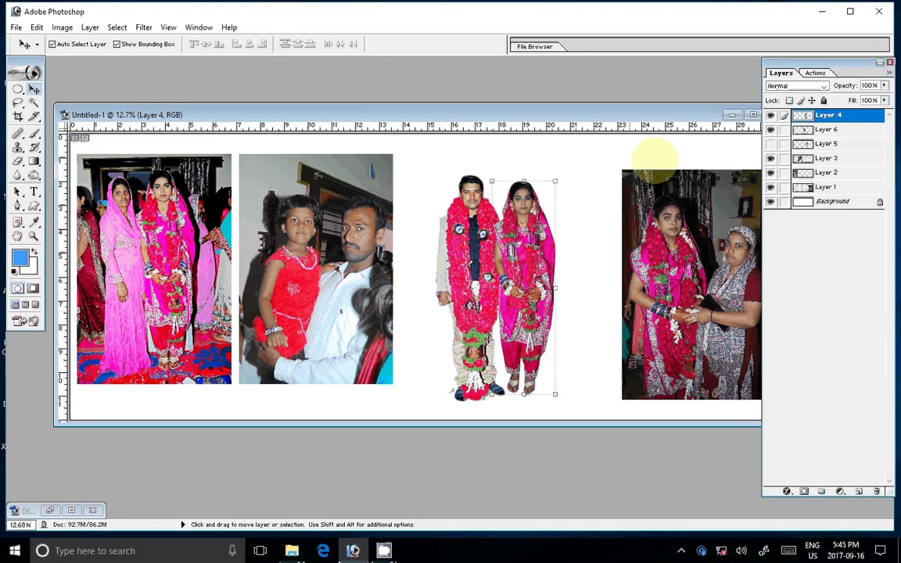
Open ATT566217.jpg from the SEENRIS\5 folder in File Explorer
click(291, 551)
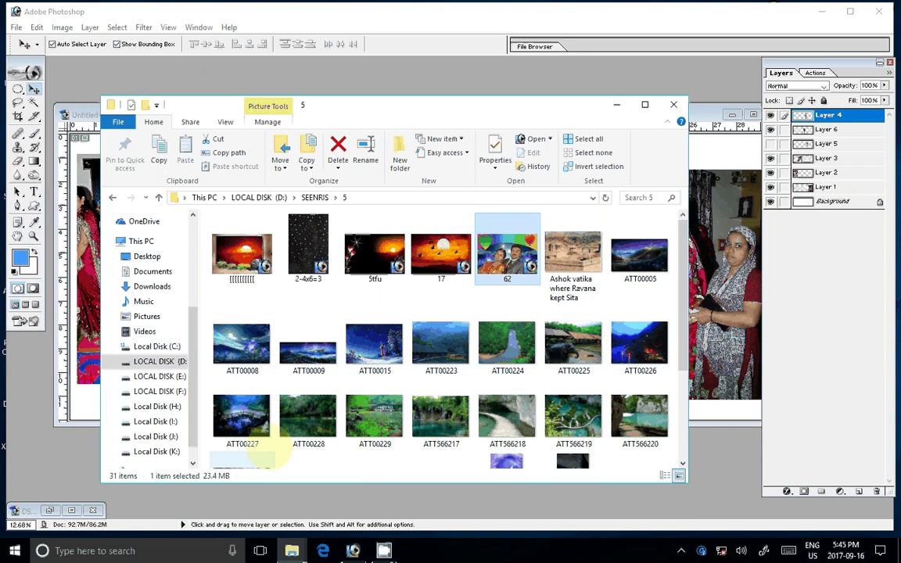
scroll(540, 312, down, 3)
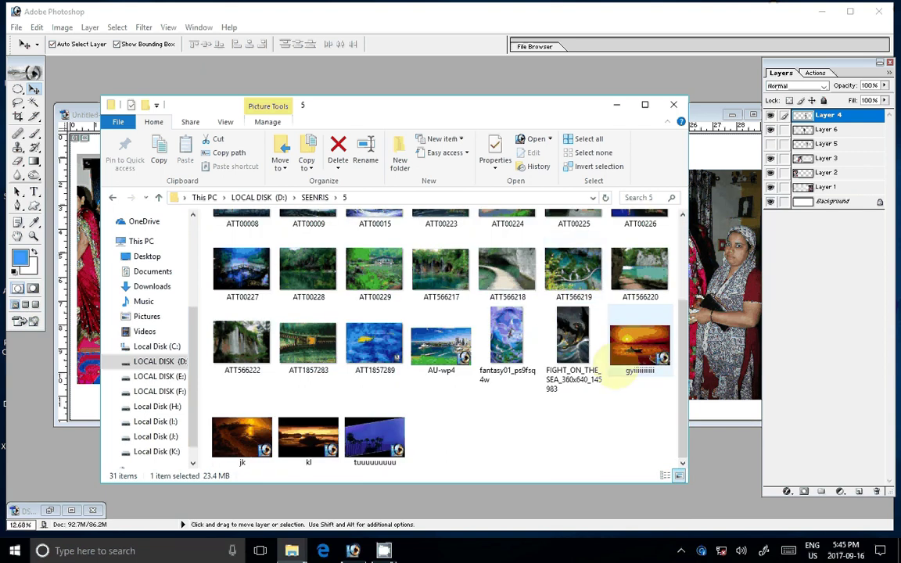
scroll(507, 367, up, 3)
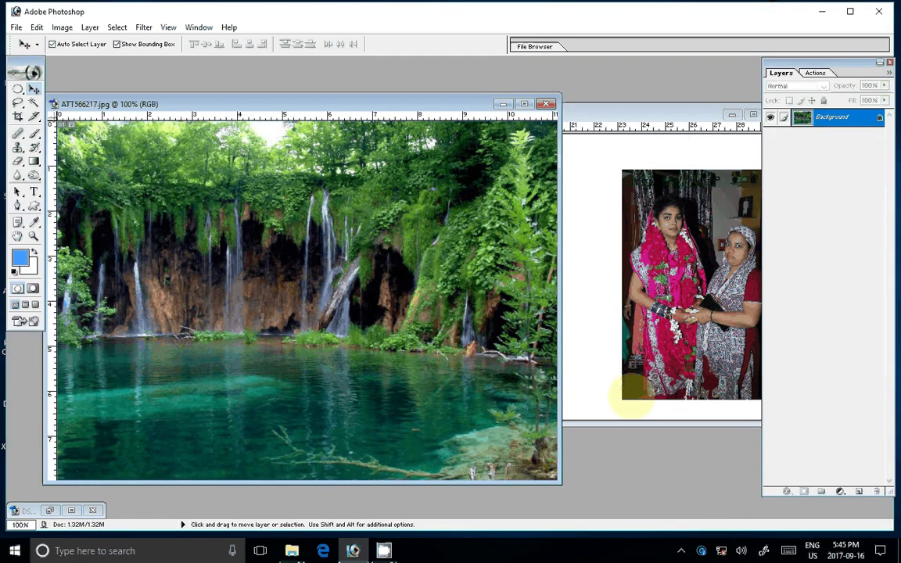
Drag the waterfall into Untitled-1 as Layer 7, stretch it across the top, and send it behind the couple
drag(632, 401, 622, 233)
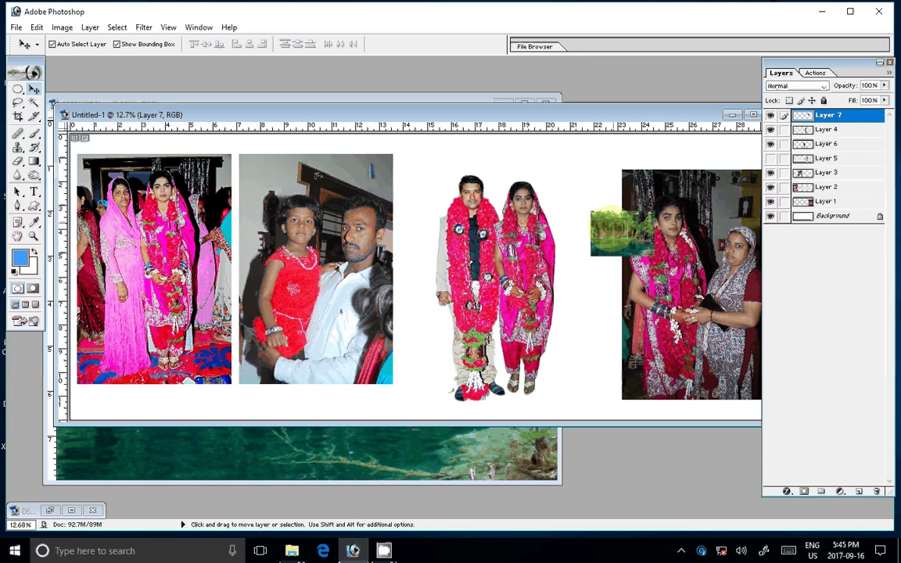
drag(622, 233, 100, 158)
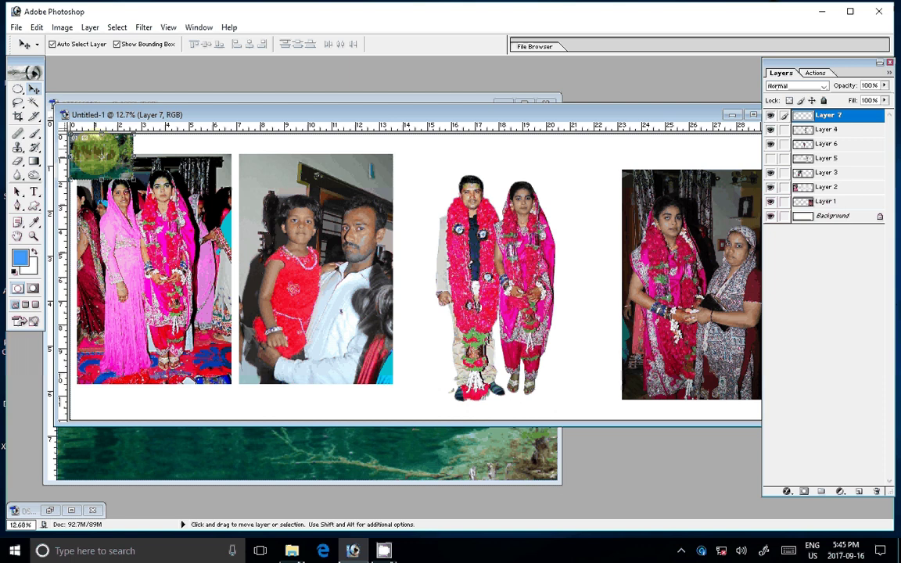
key(ctrl+t)
drag(133, 180, 757, 364)
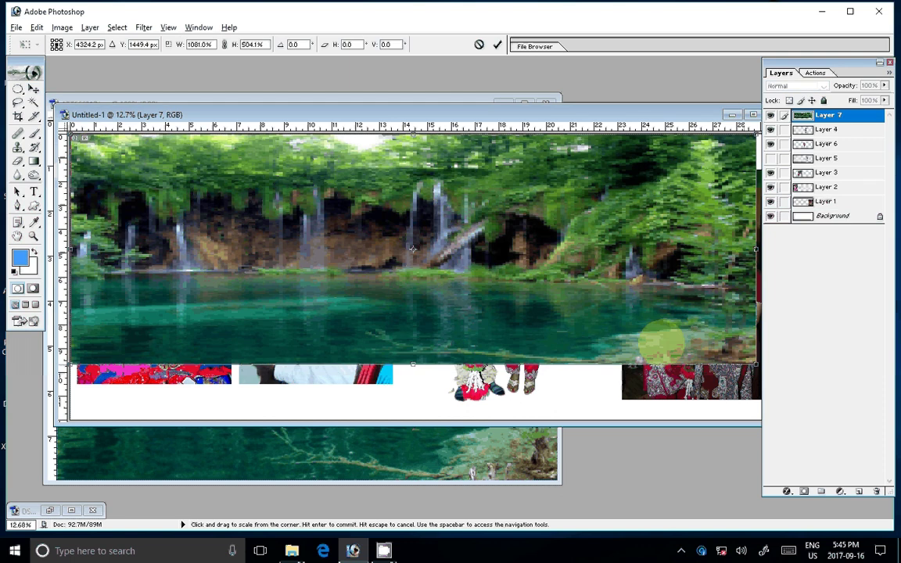
key(ctrl+minus)
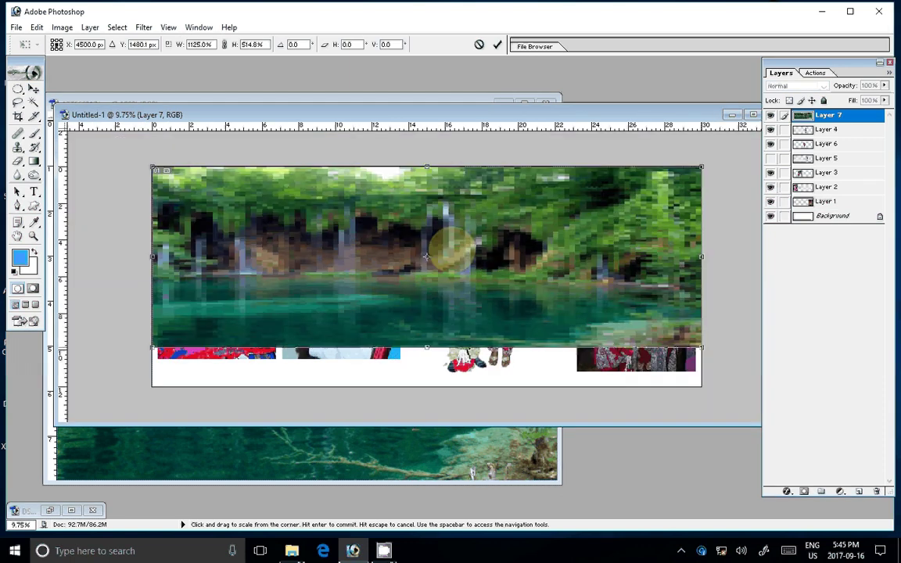
key(Return)
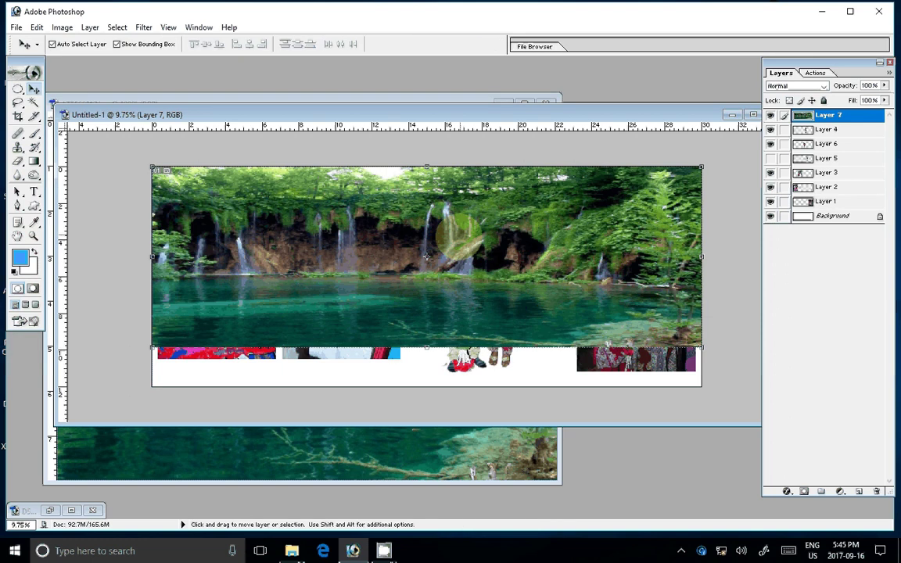
key(ctrl+bracketleft)
key(ctrl+bracketleft)
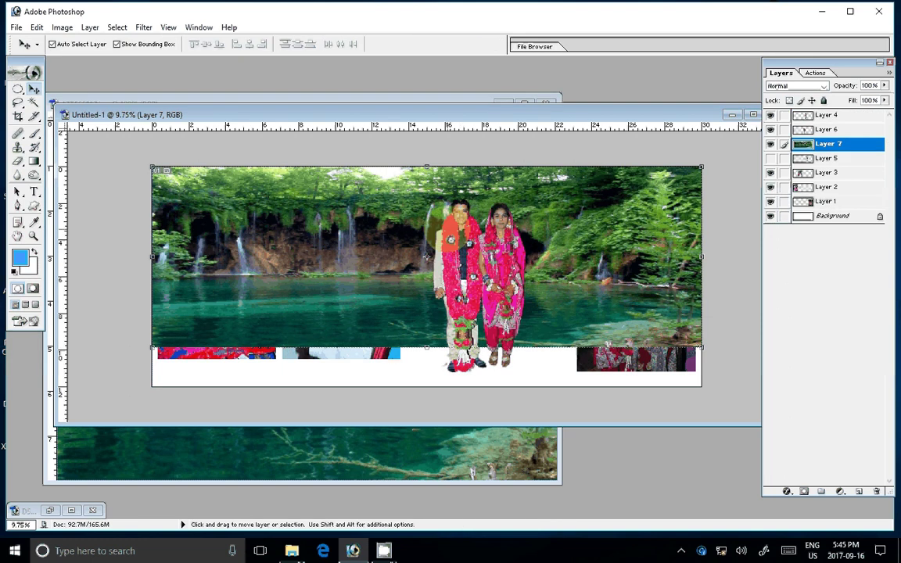
Send Layer 7 three levels down below the photo layers, then bring ATT566217.jpg forward
key(ctrl+bracketleft)
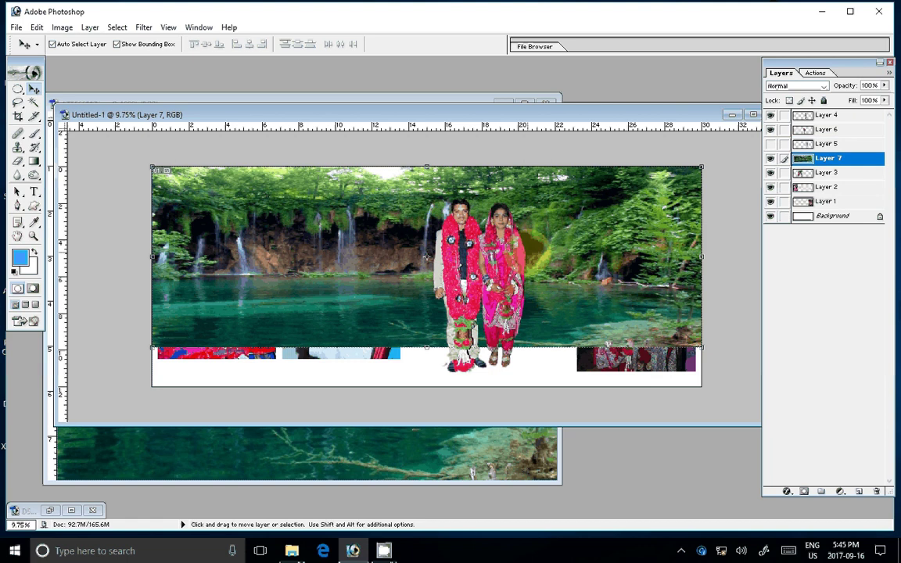
key(ctrl+bracketleft)
key(ctrl+bracketleft)
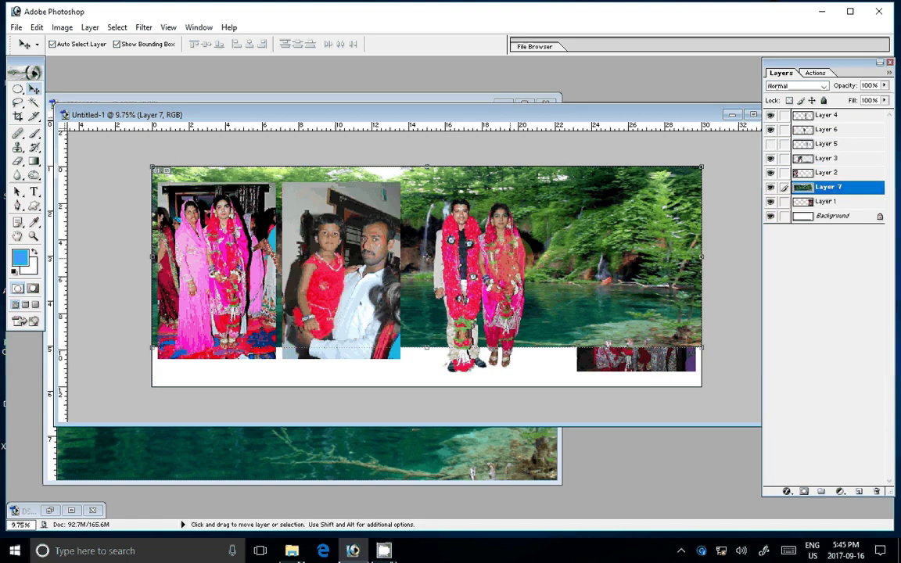
key(ctrl+bracketleft)
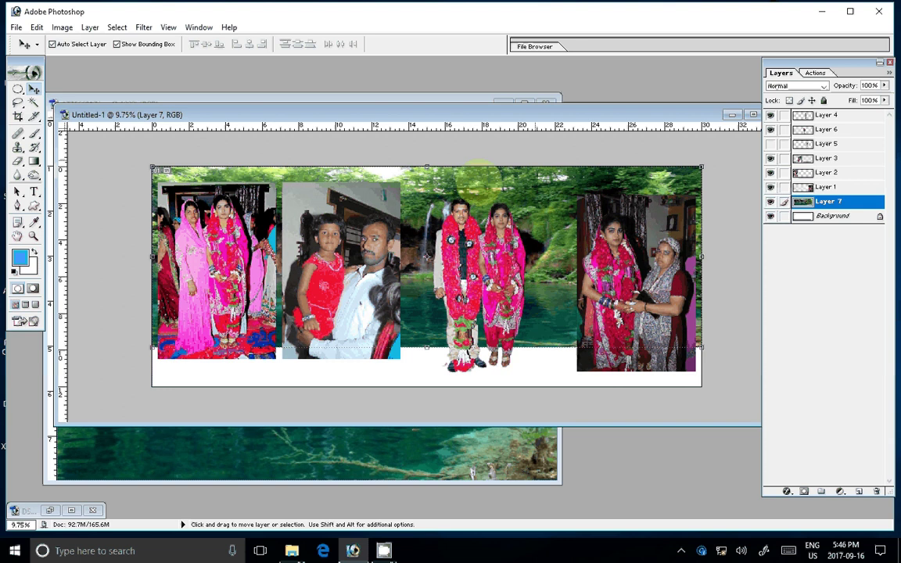
key(ctrl+Tab)
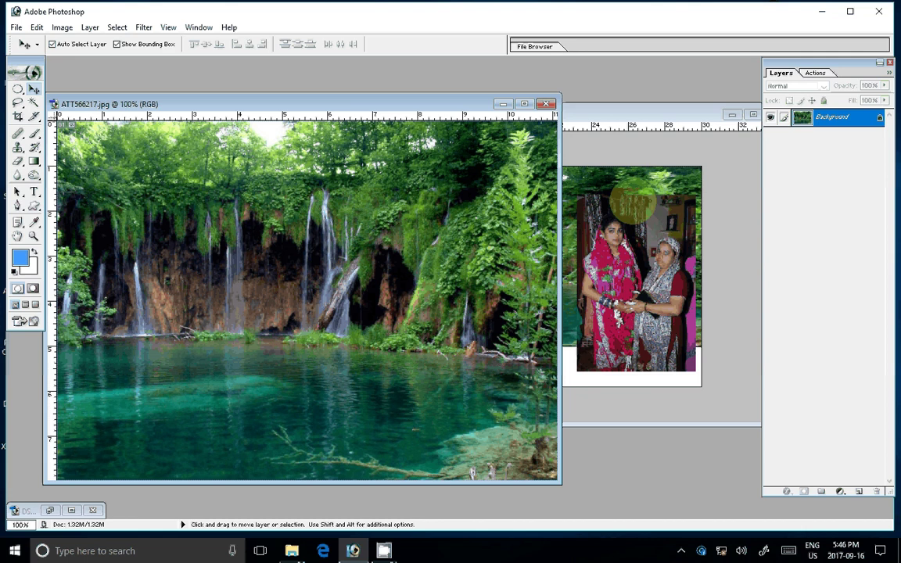
Take the grass layer (Layer 2 copy 2) from the sunset design in folder 5 into Untitled-1
click(291, 551)
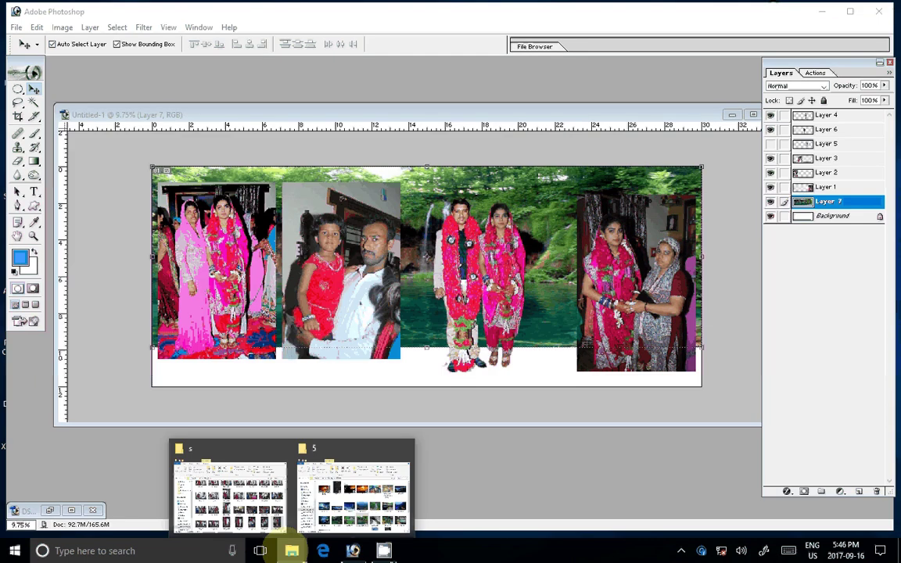
click(353, 493)
click(268, 268)
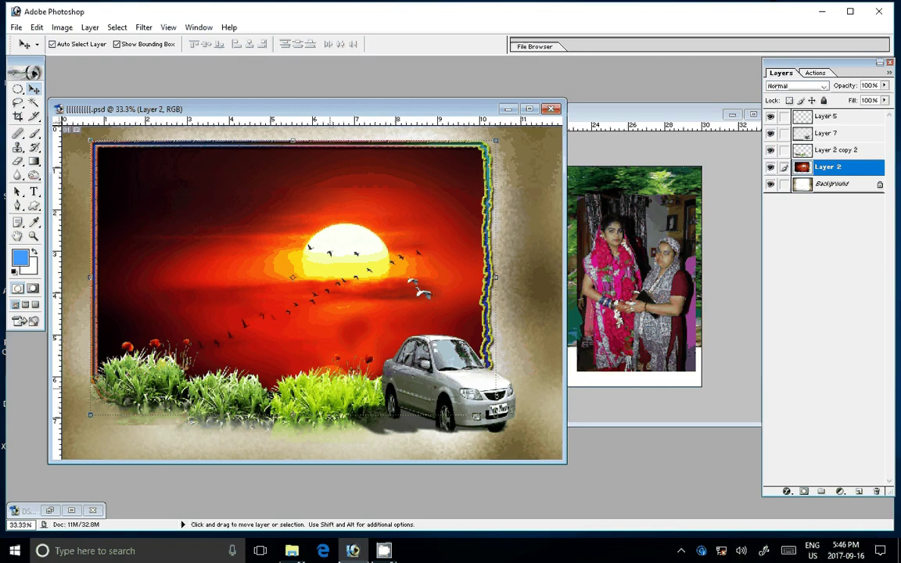
key(ctrl+Tab)
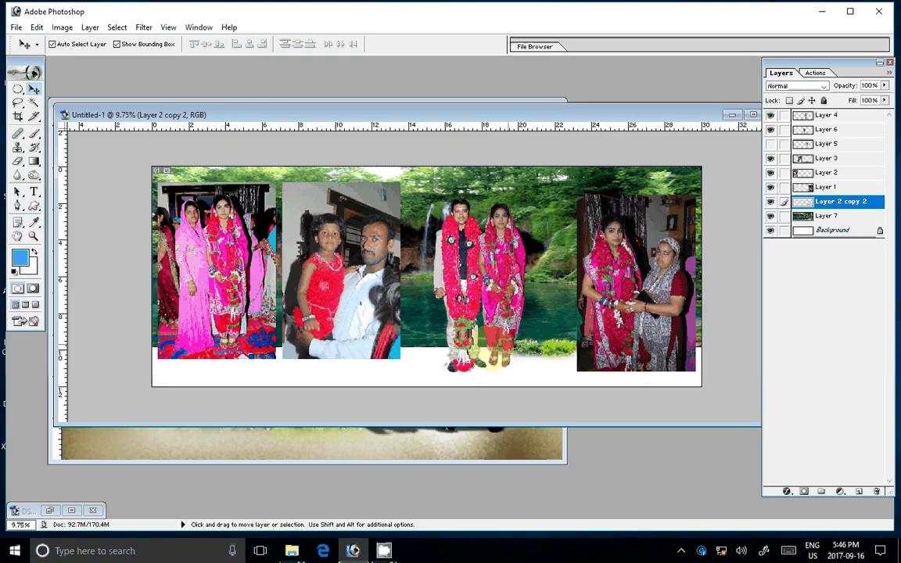
Place and widen the grass strip under the couple's feet and bring it to the top
drag(491, 359, 439, 379)
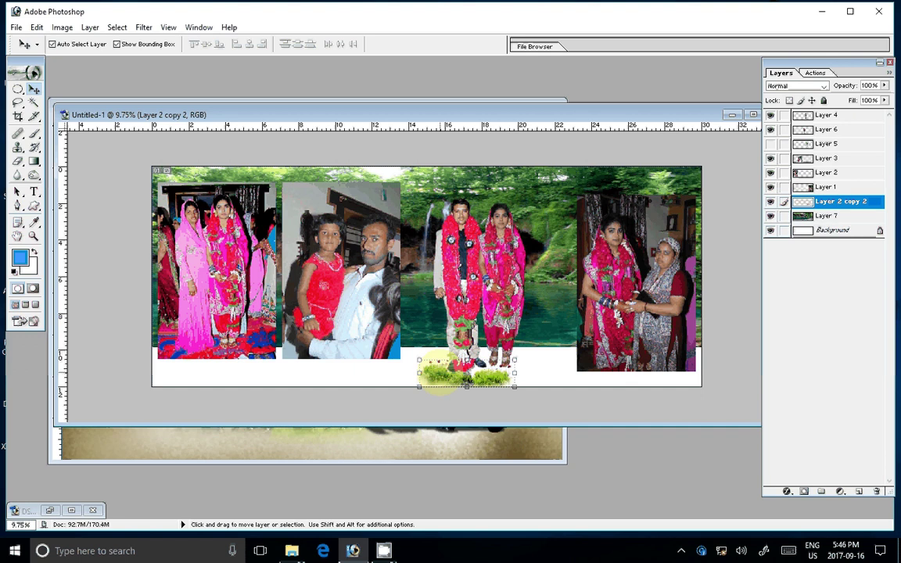
drag(515, 373, 548, 373)
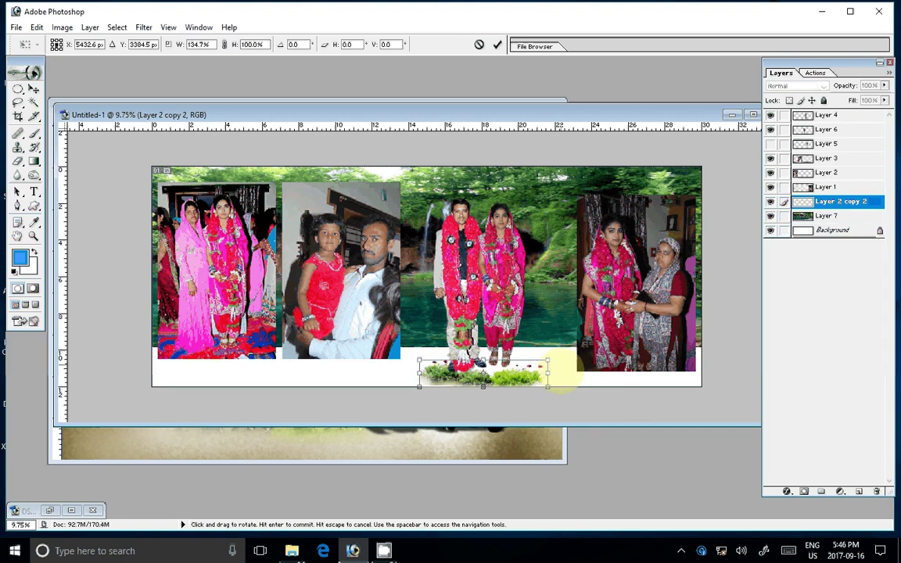
key(Return)
key(ctrl+shift+bracketright)
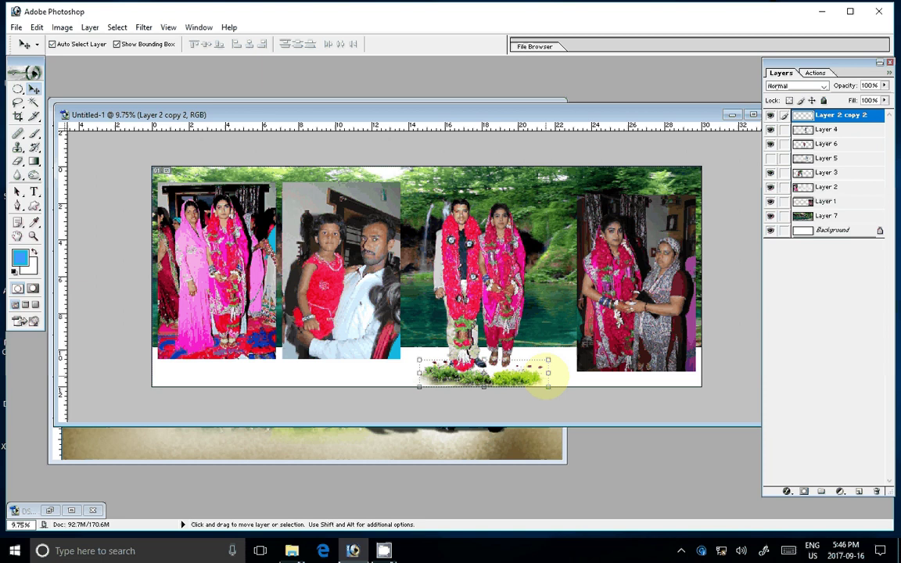
Stretch waterfall Layer 7 down to fill the bottom strip, then nudge the grass up and left
click(429, 344)
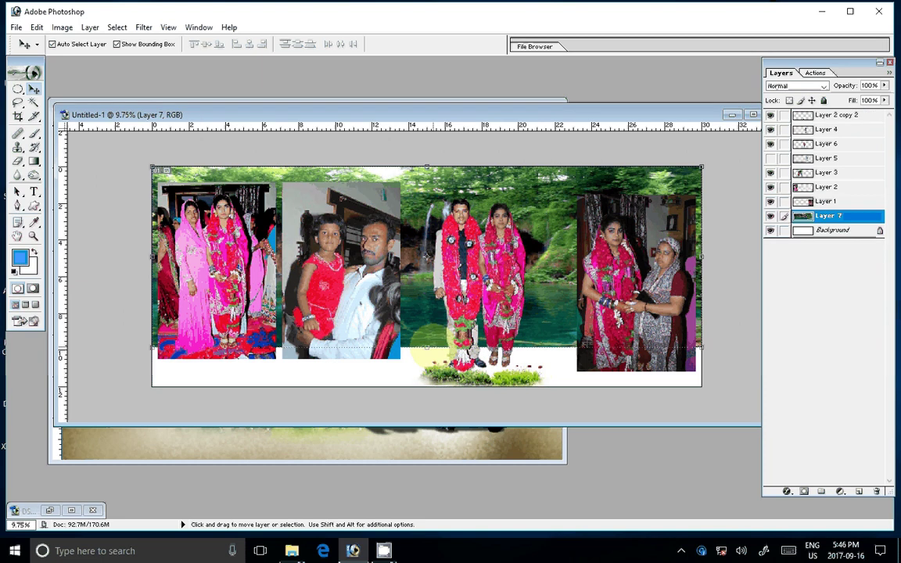
drag(427, 347, 427, 385)
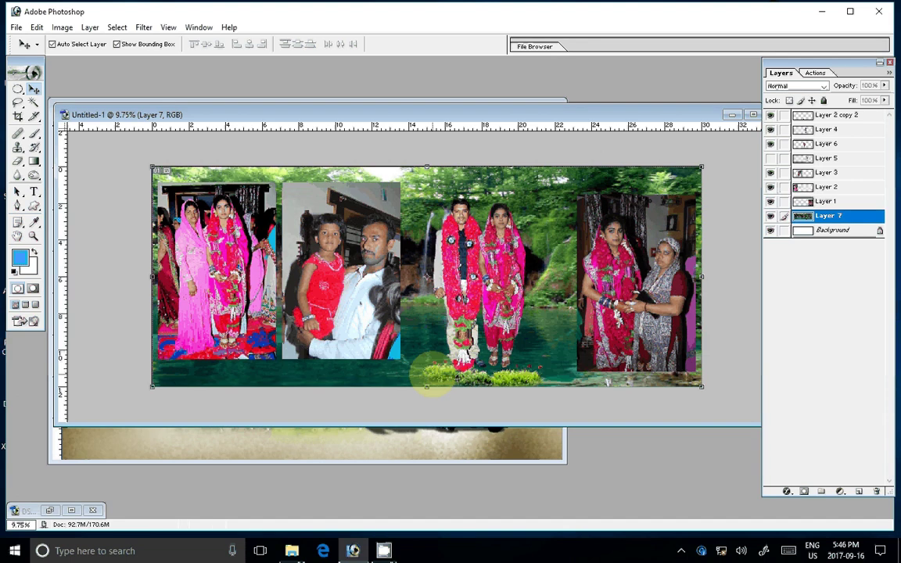
key(Return)
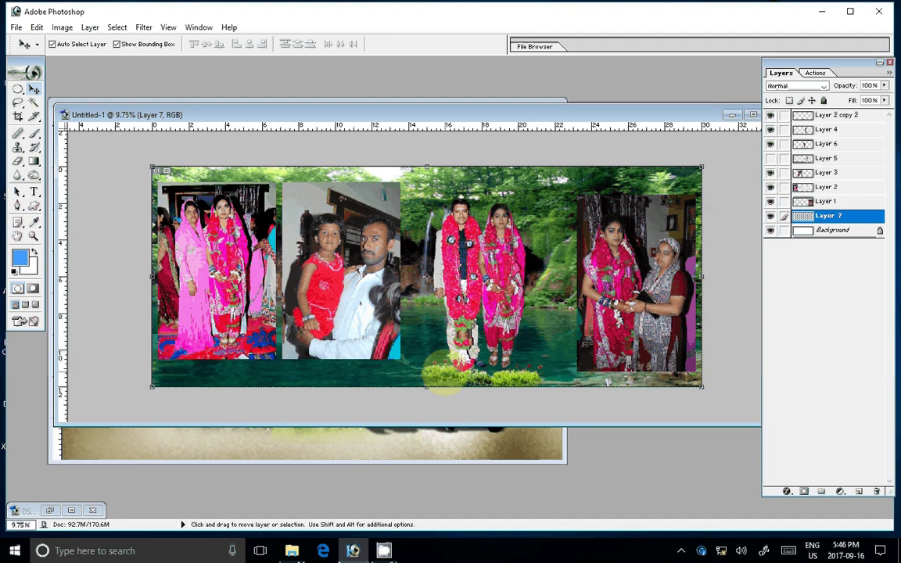
click(461, 381)
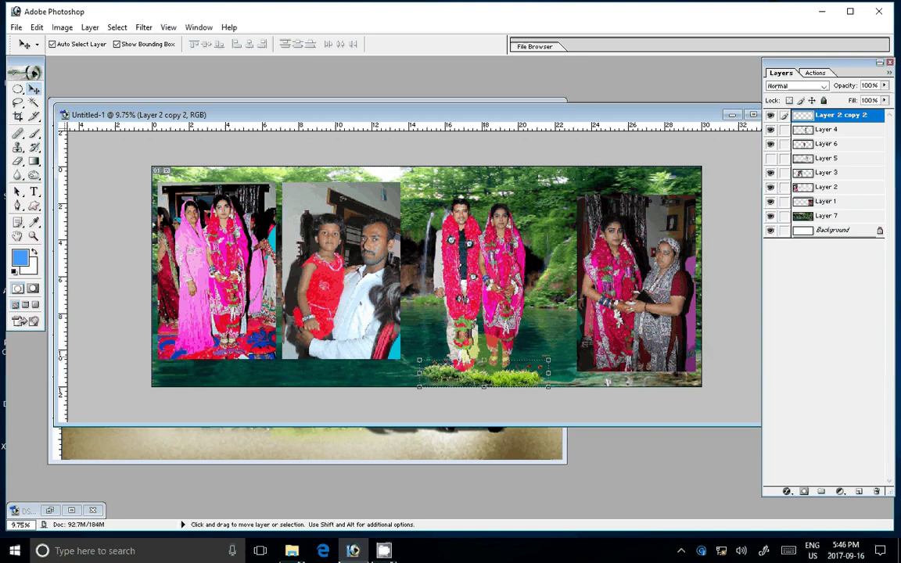
drag(464, 352, 466, 333)
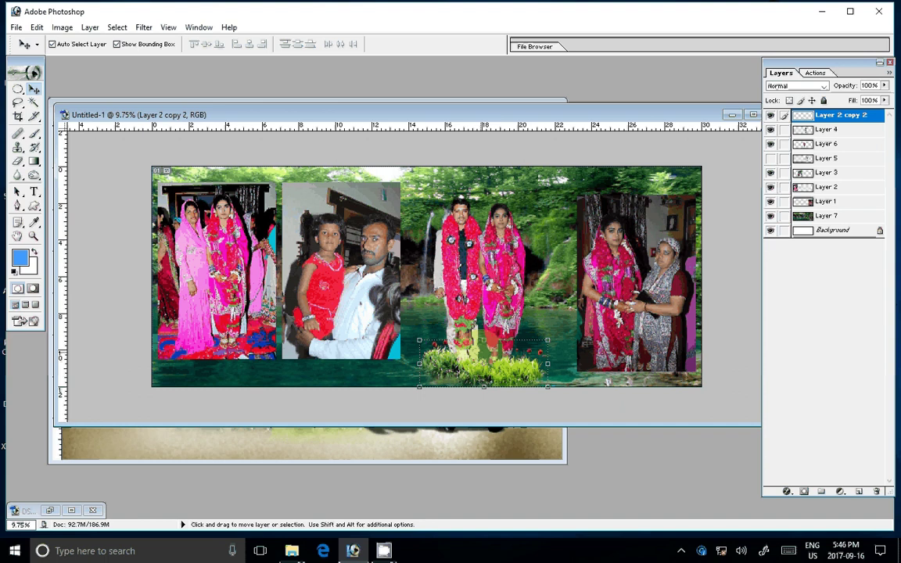
drag(488, 388, 469, 388)
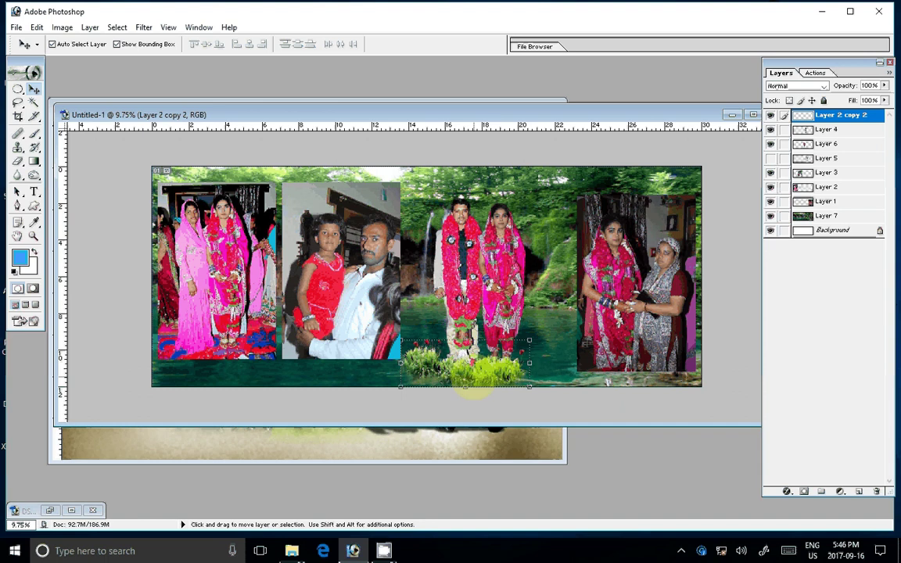
Duplicate the grass as Layer 2 copy 3, flip it horizontally and shift it right
key(ctrl+j)
key(ctrl+t)
right_click(522, 291)
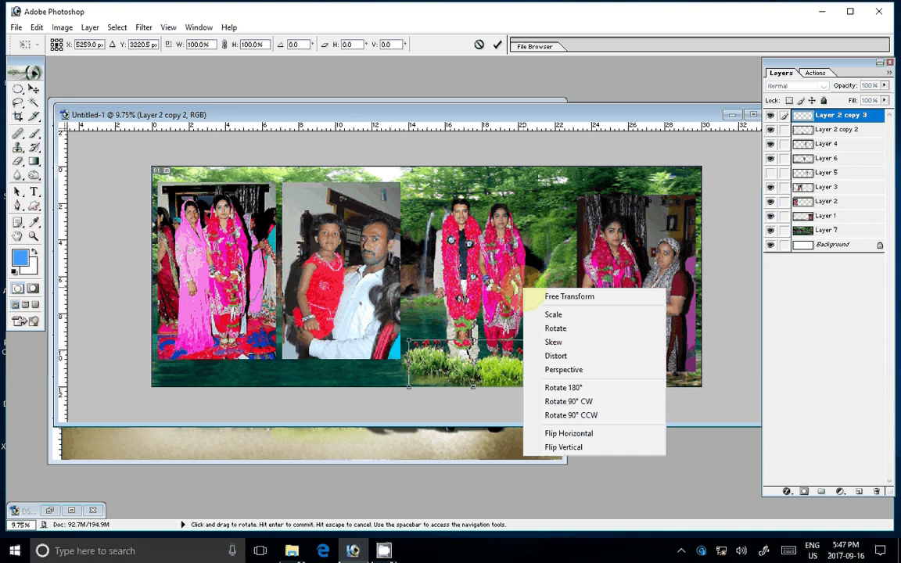
double_click(442, 374)
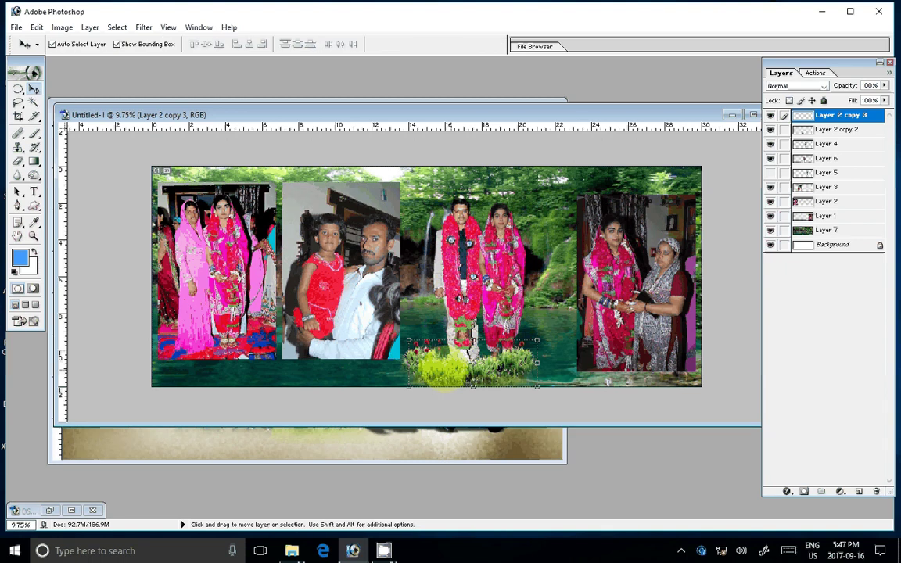
drag(469, 368, 505, 368)
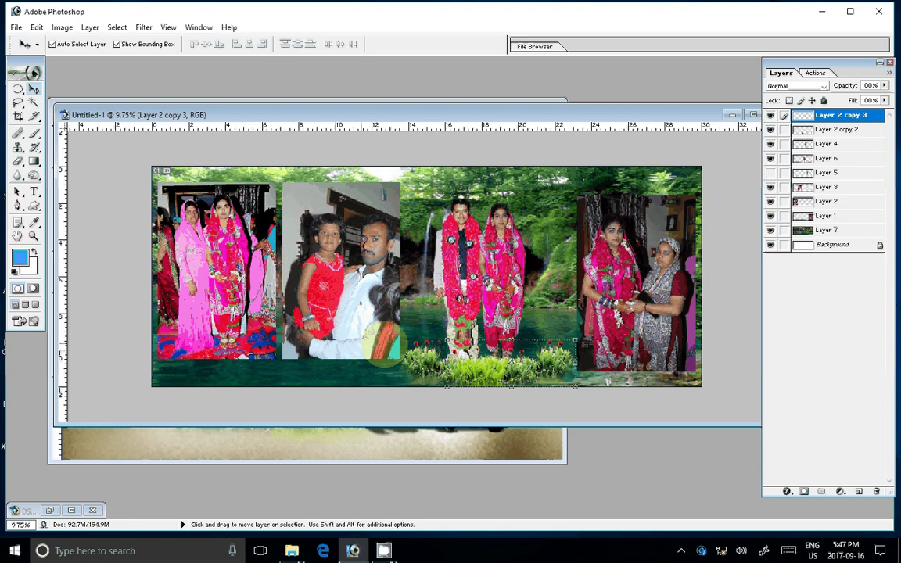
click(382, 338)
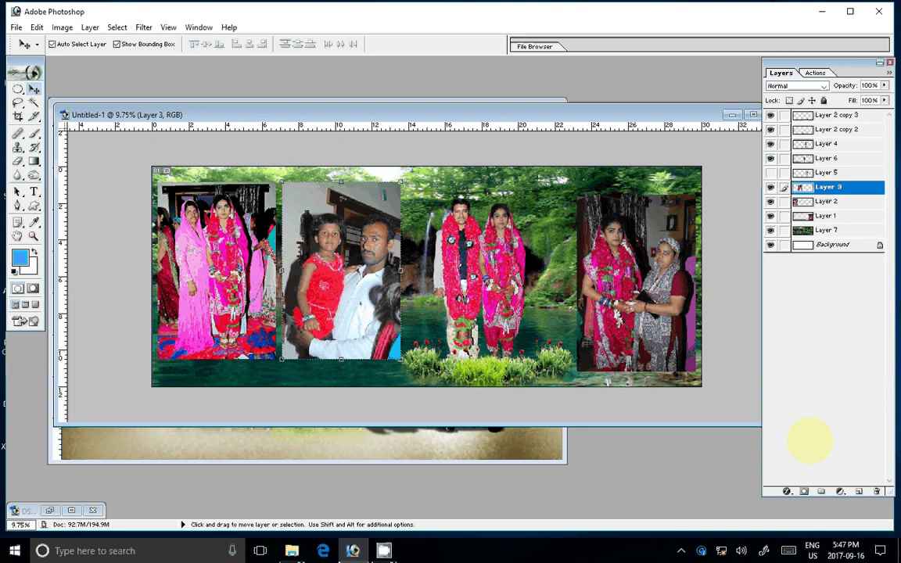
Give the two-women photo a 22 px green (00FF1E) stroke
click(786, 490)
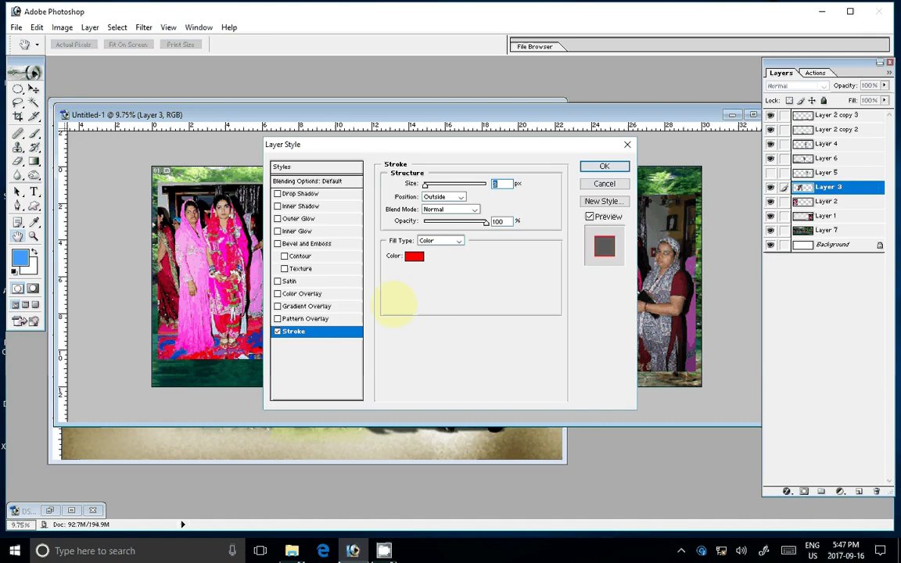
click(415, 256)
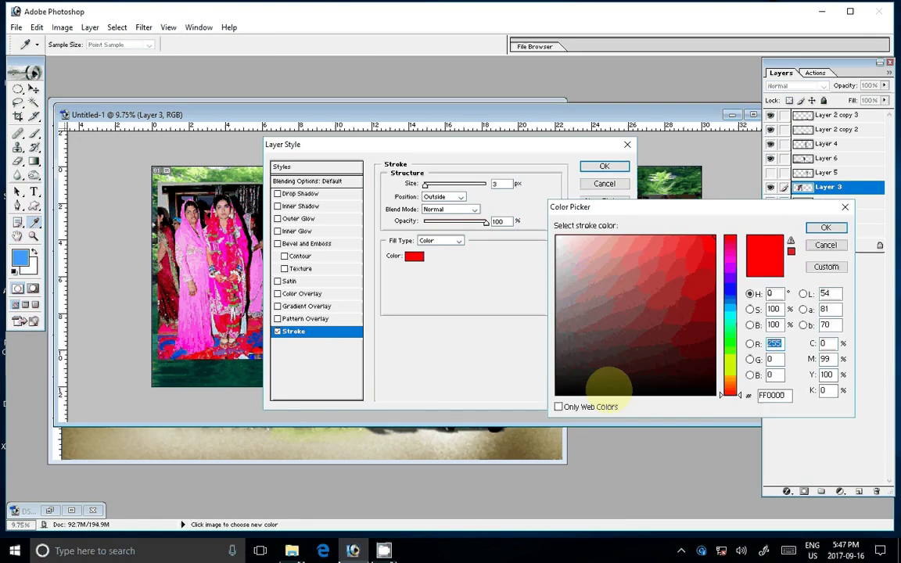
click(722, 338)
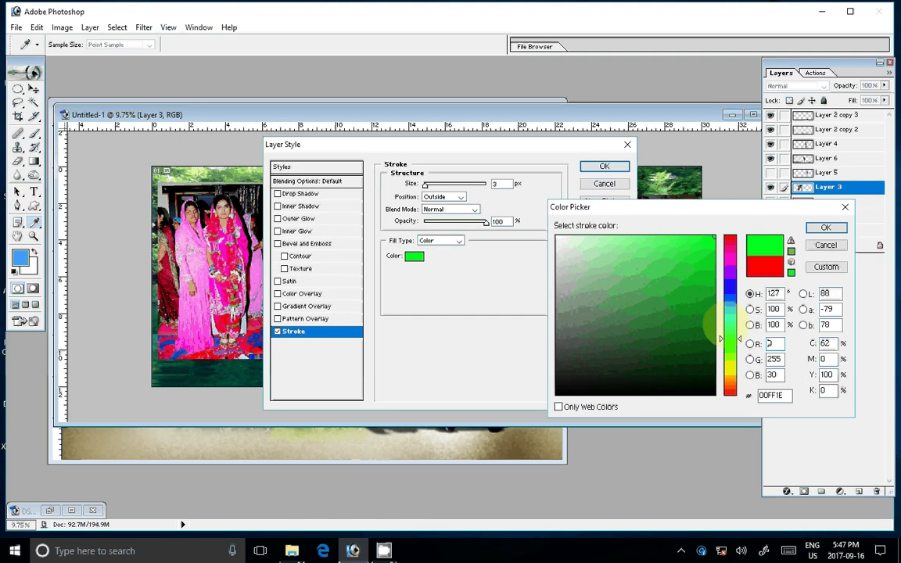
key(Return)
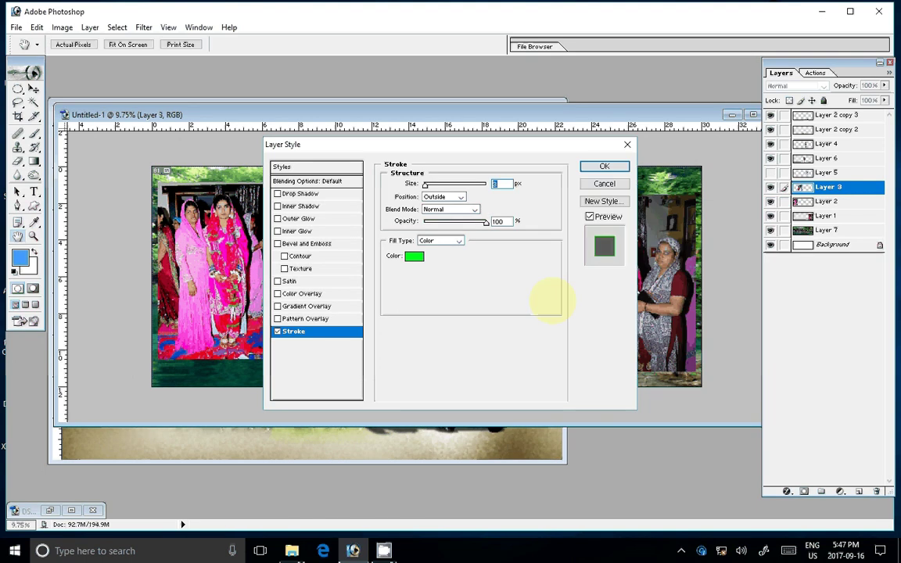
key(Return)
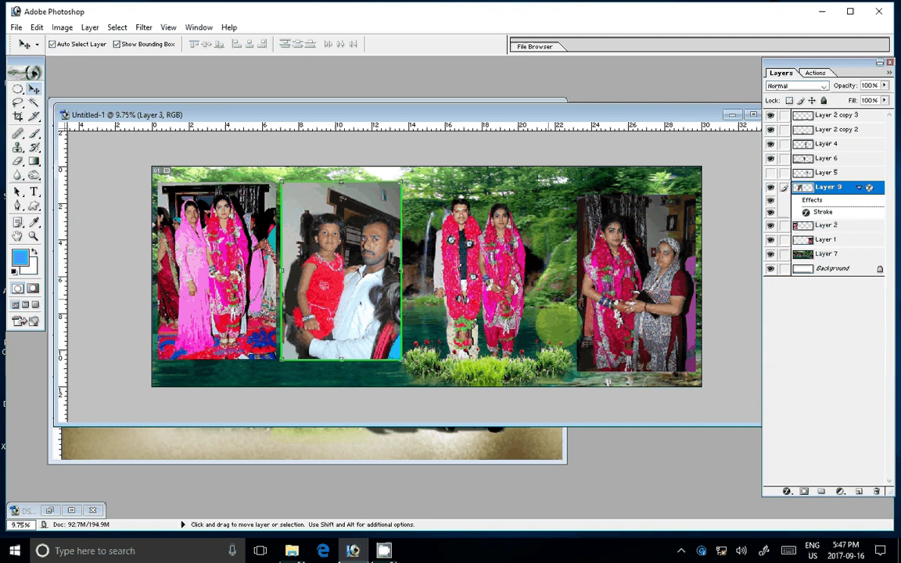
Add the same green stroke to the leftmost photo
key(alt+bracketleft)
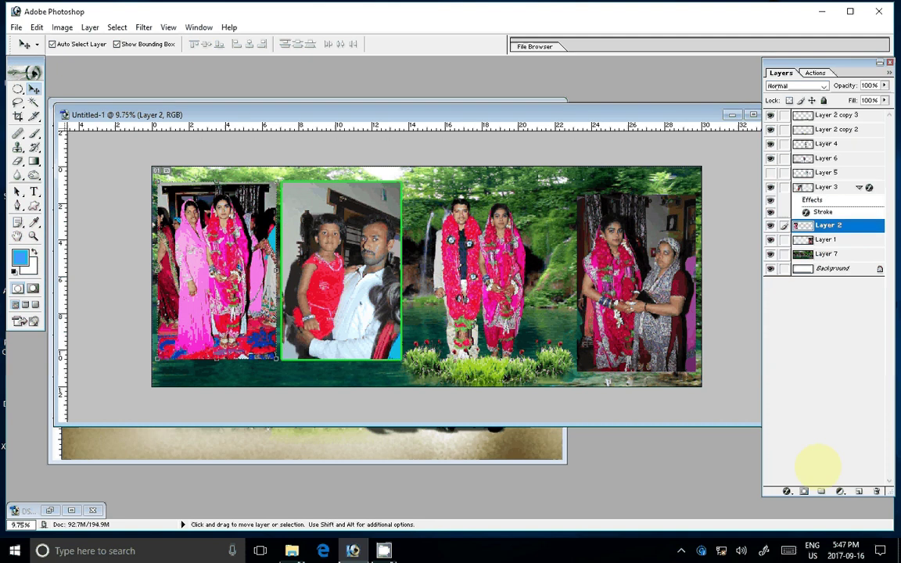
double_click(853, 225)
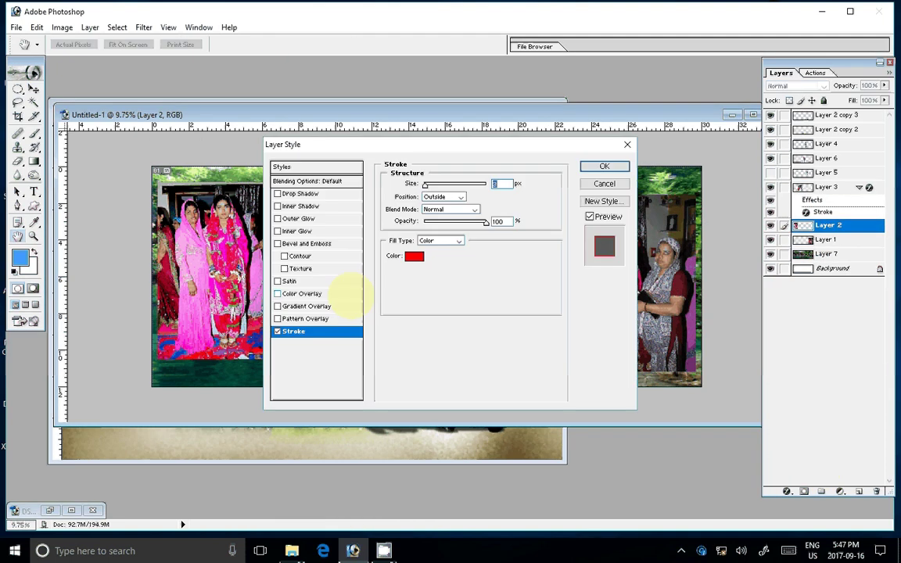
click(414, 256)
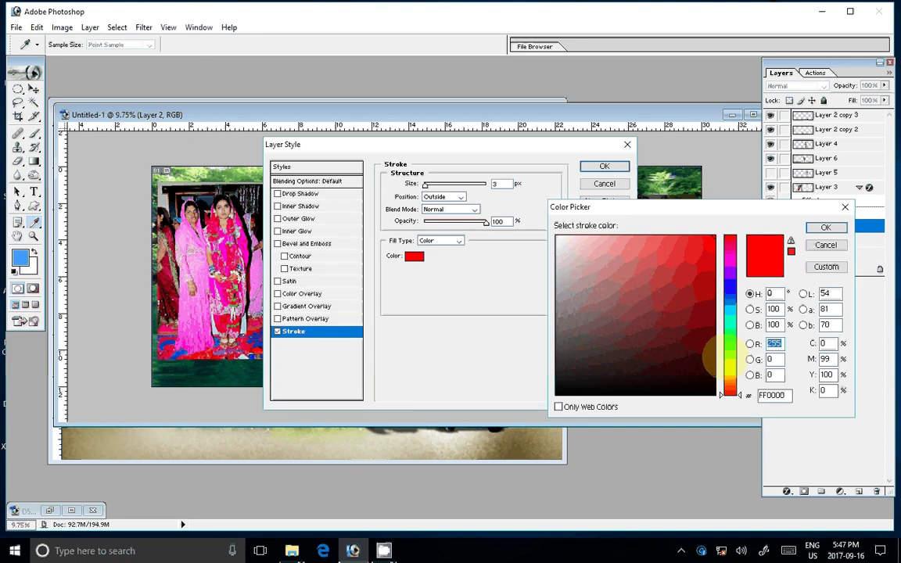
click(730, 358)
key(Return)
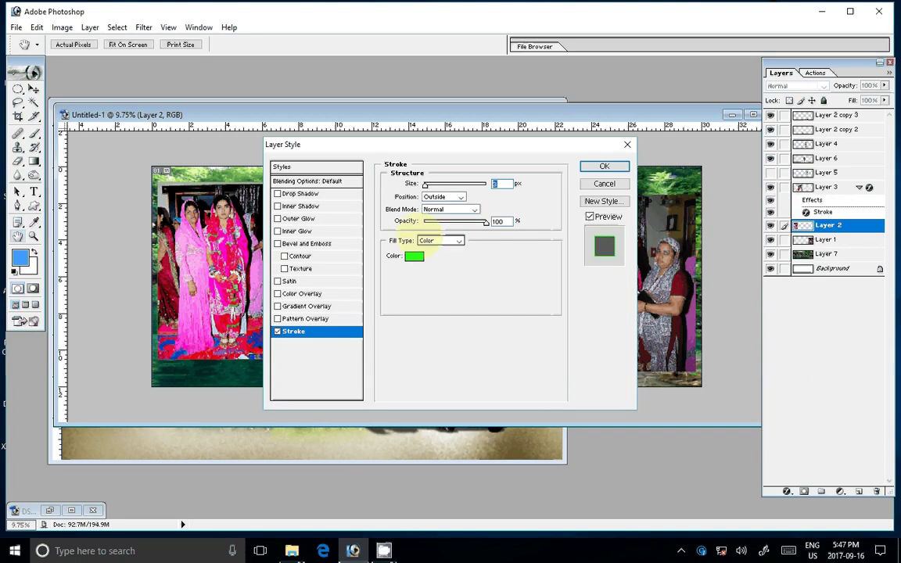
click(603, 167)
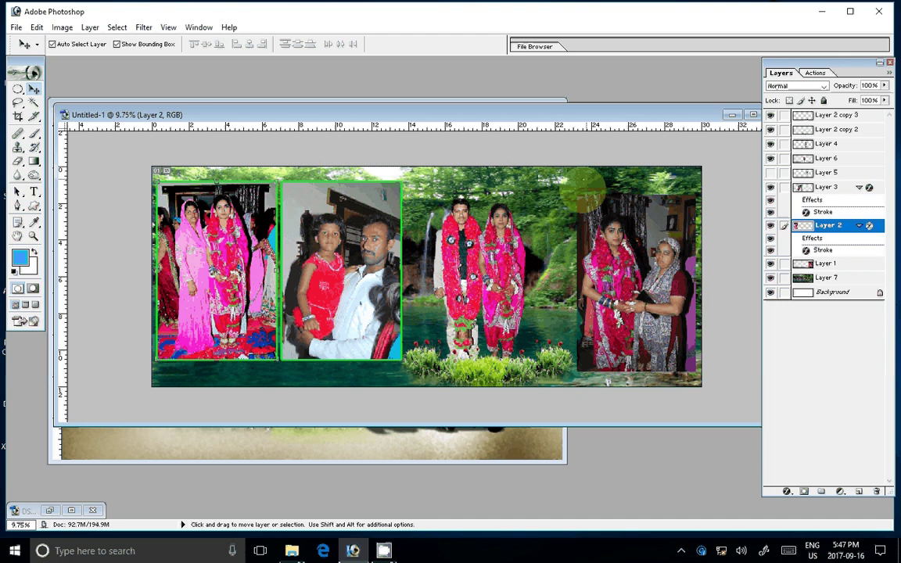
Apply the matching green stroke to the next right-hand photo
double_click(583, 186)
click(414, 256)
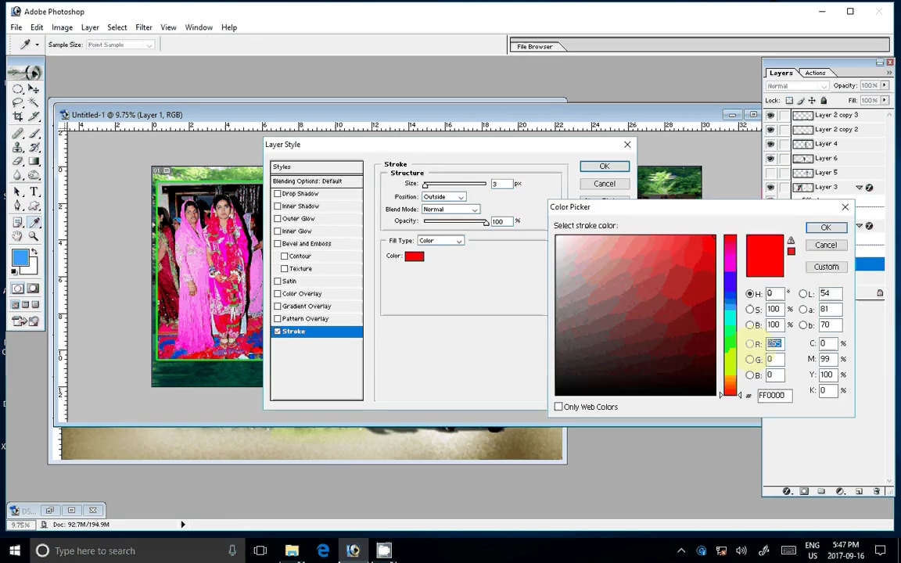
click(729, 338)
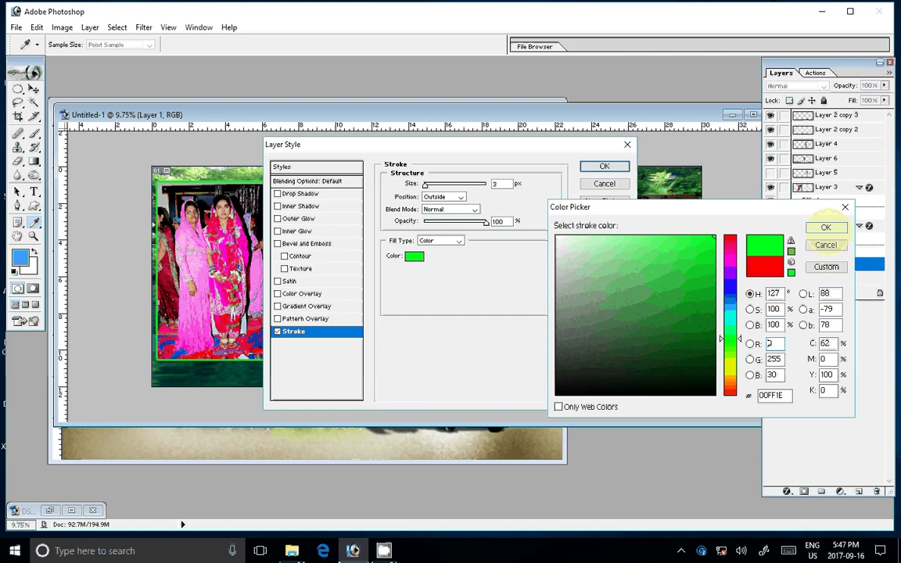
click(825, 228)
text(22)
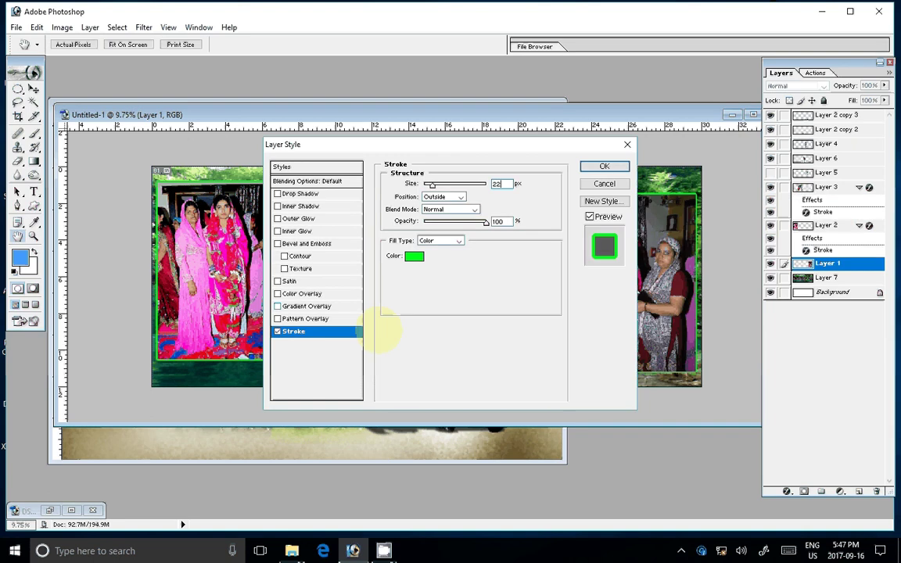
key(Return)
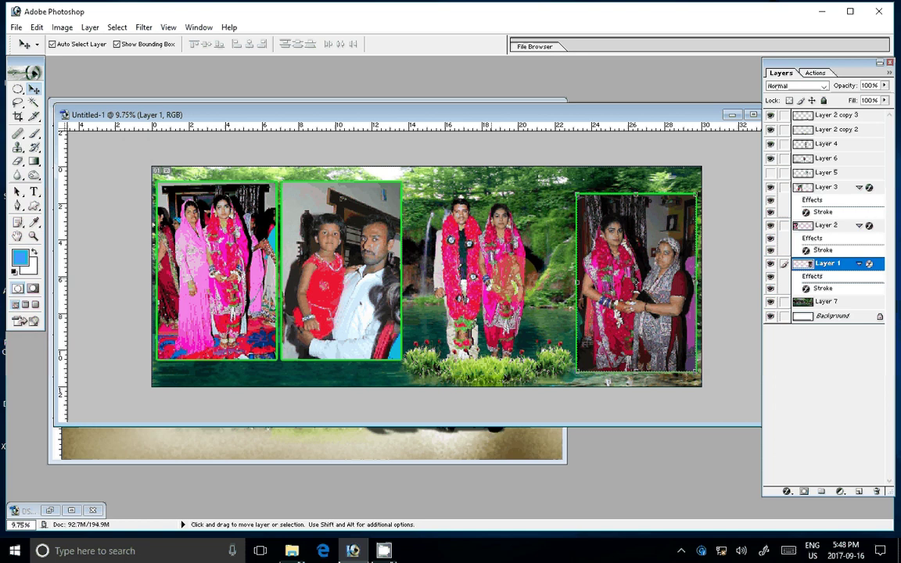
Check the couple and photo layers, then Merge Visible into the Background
click(501, 243)
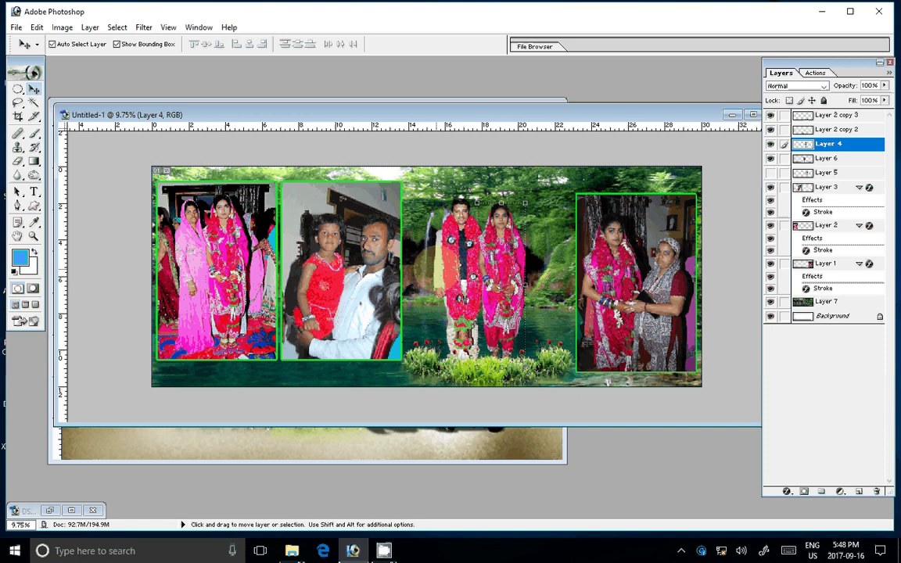
click(329, 240)
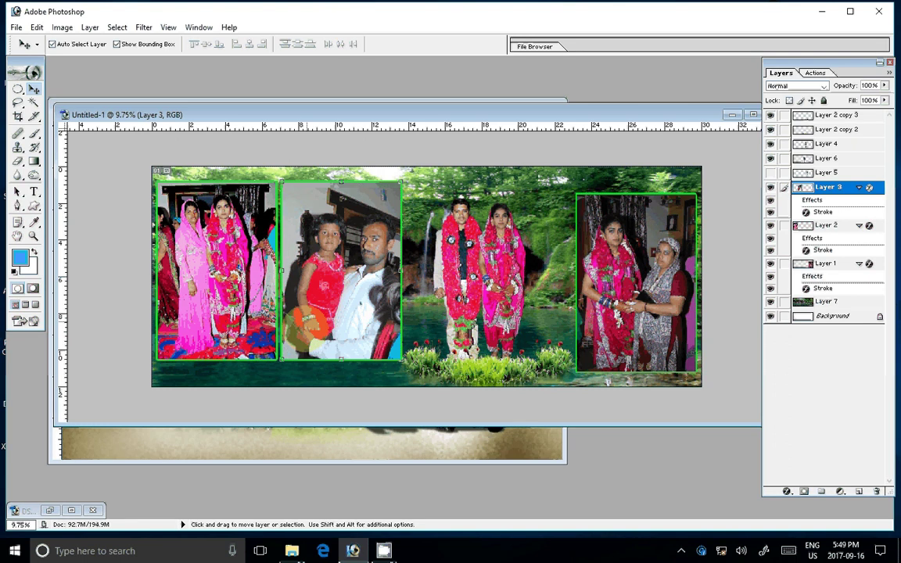
click(309, 323)
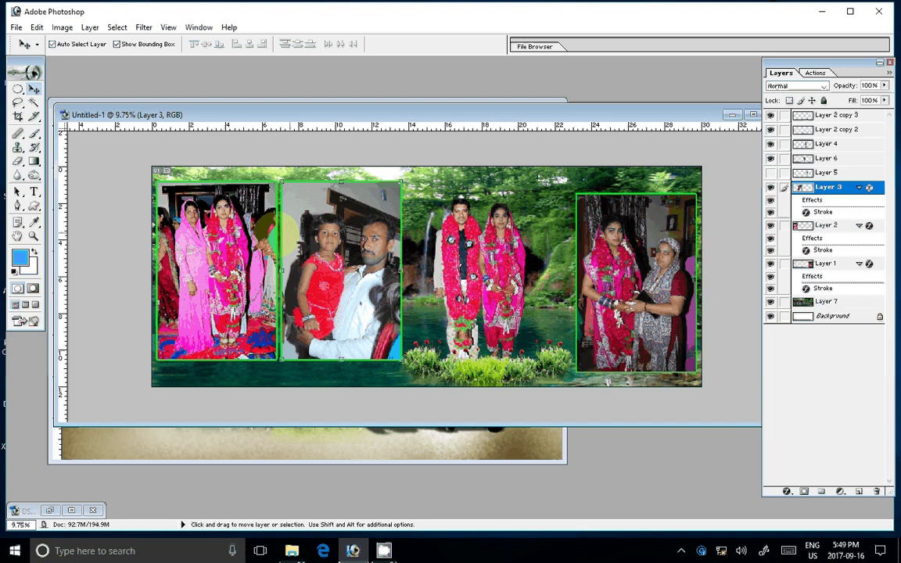
key(ctrl+shift+e)
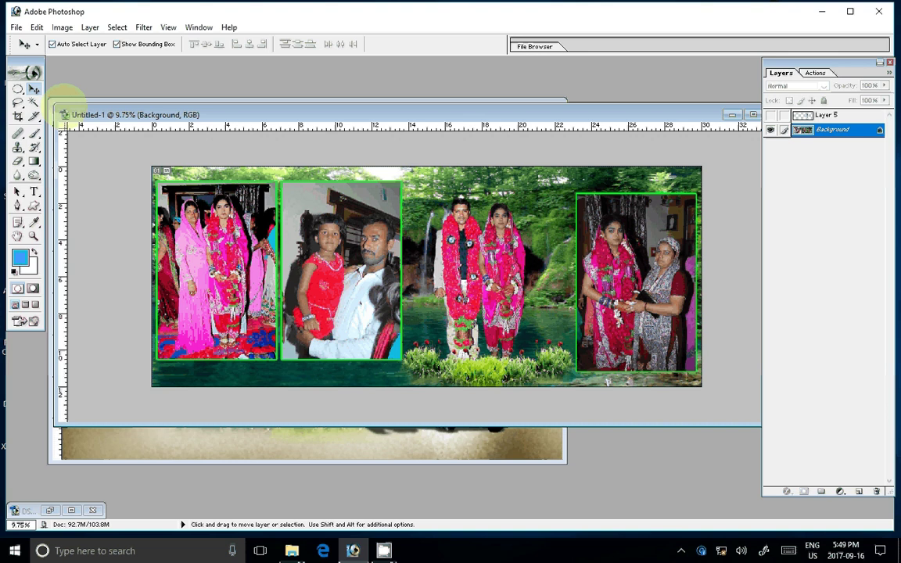
Save the spread as maximum-quality JPEG '24' in E:\k 11
key(ctrl+s)
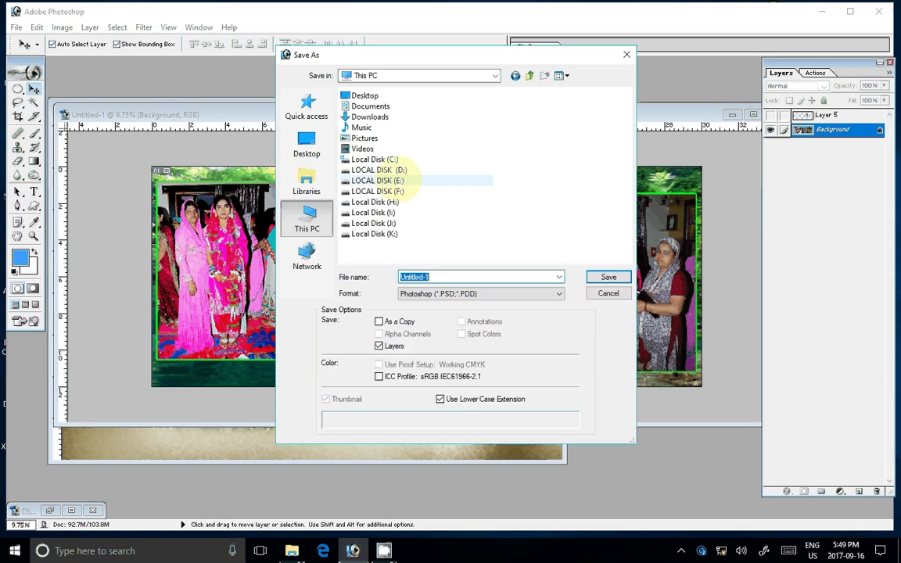
click(395, 180)
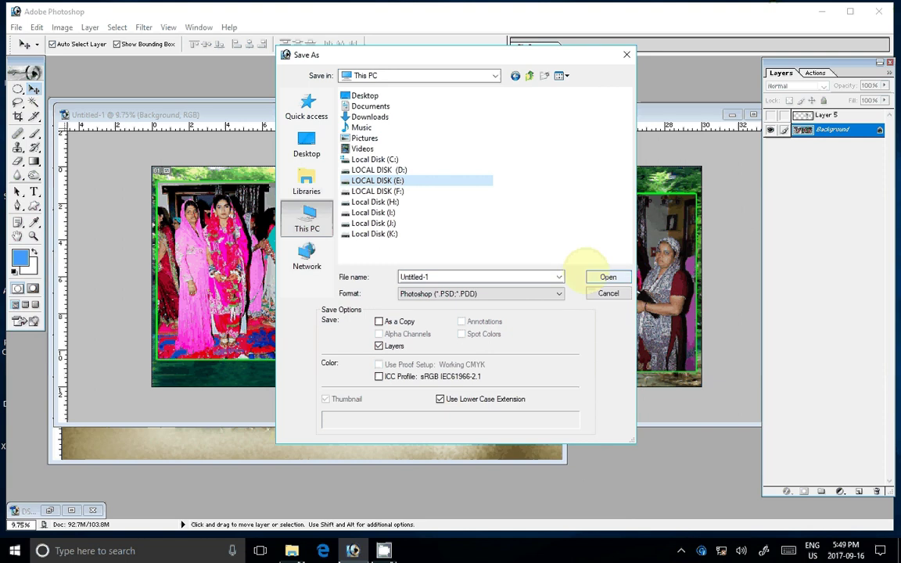
click(588, 273)
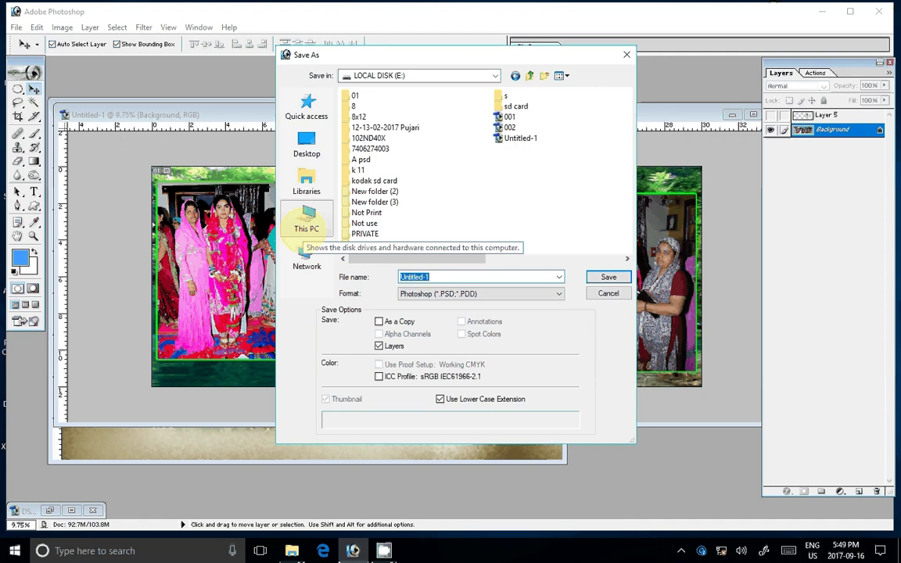
double_click(358, 170)
click(470, 295)
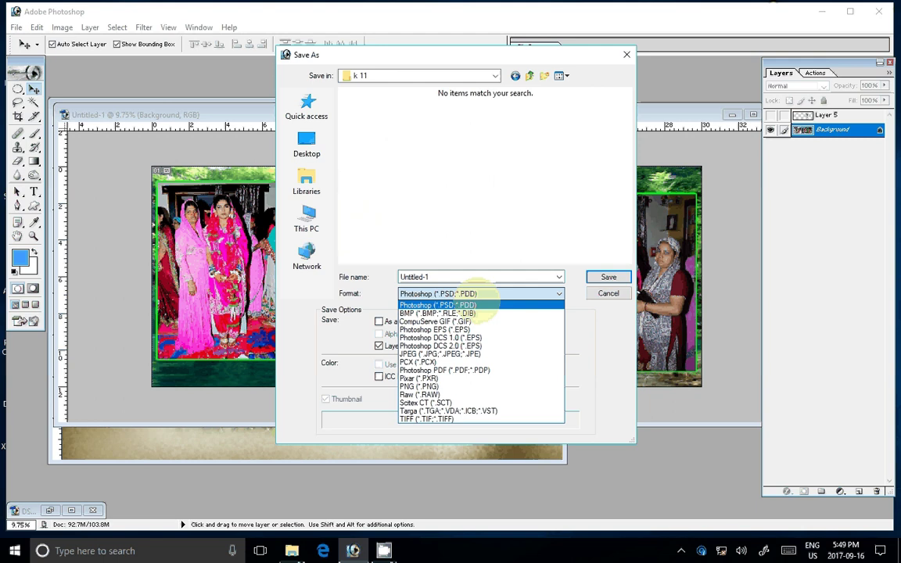
click(440, 354)
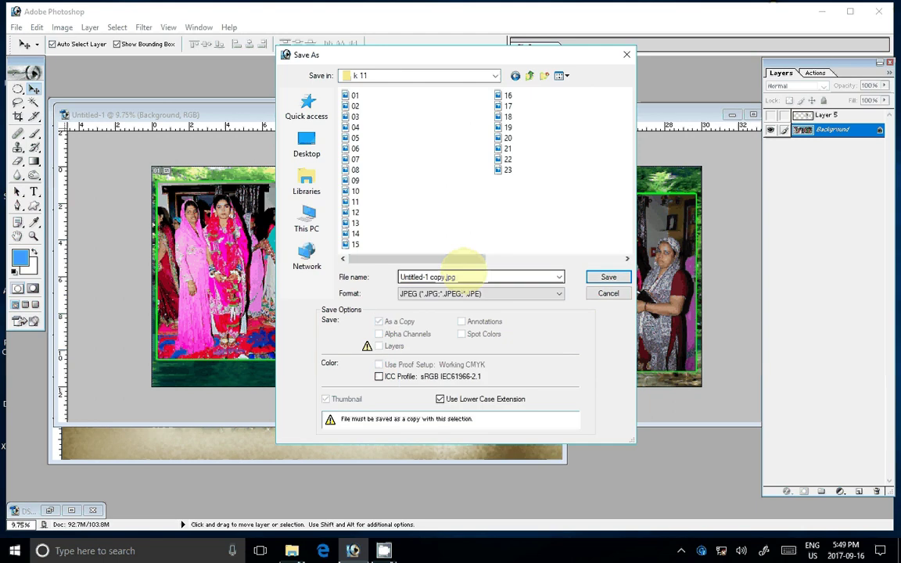
text(2)
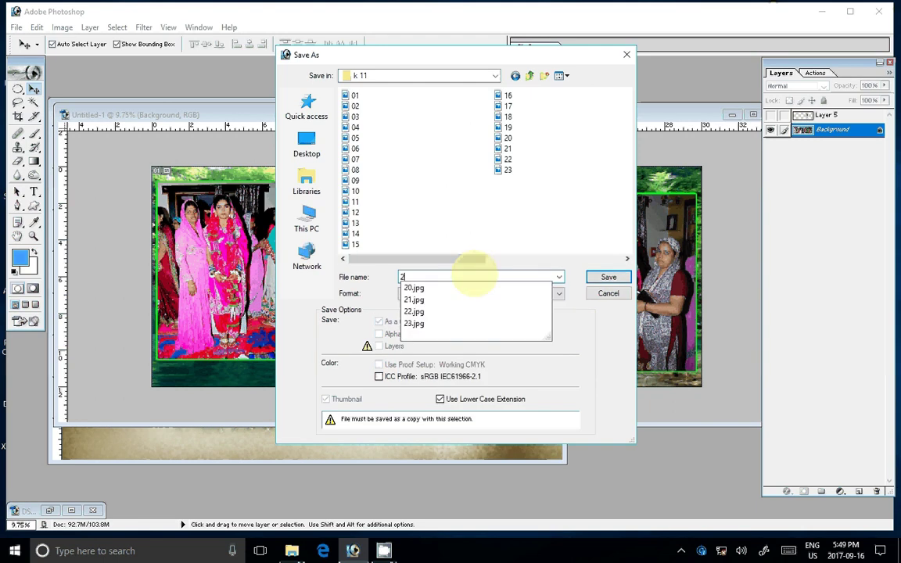
text(4)
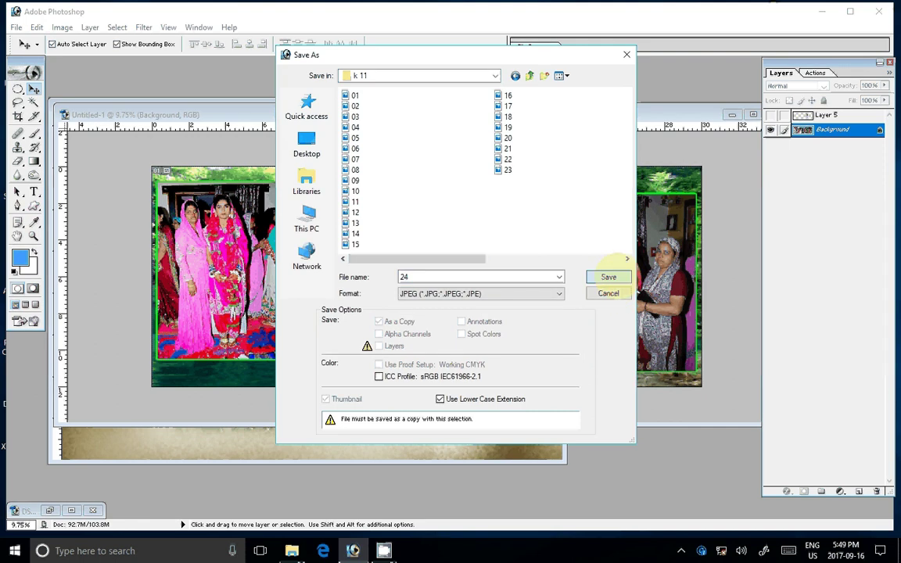
click(613, 275)
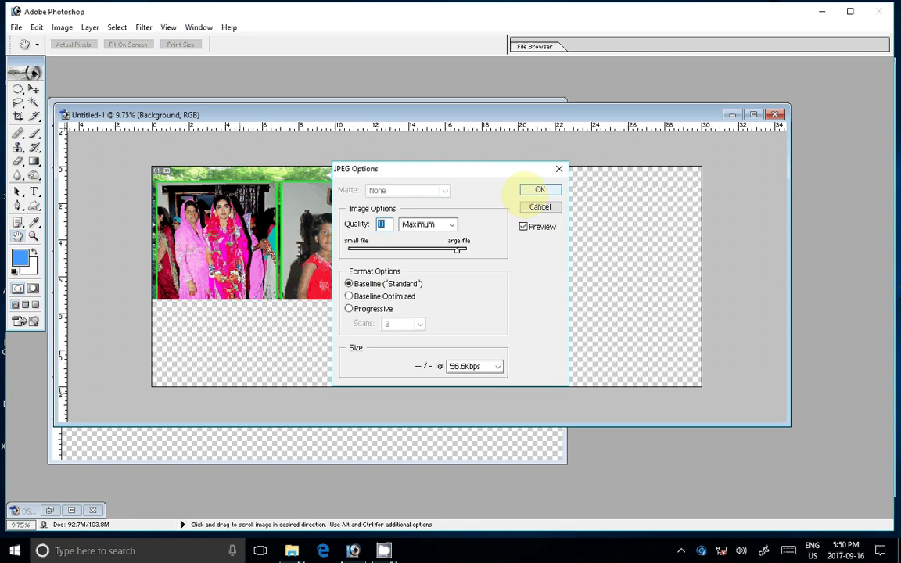
click(538, 190)
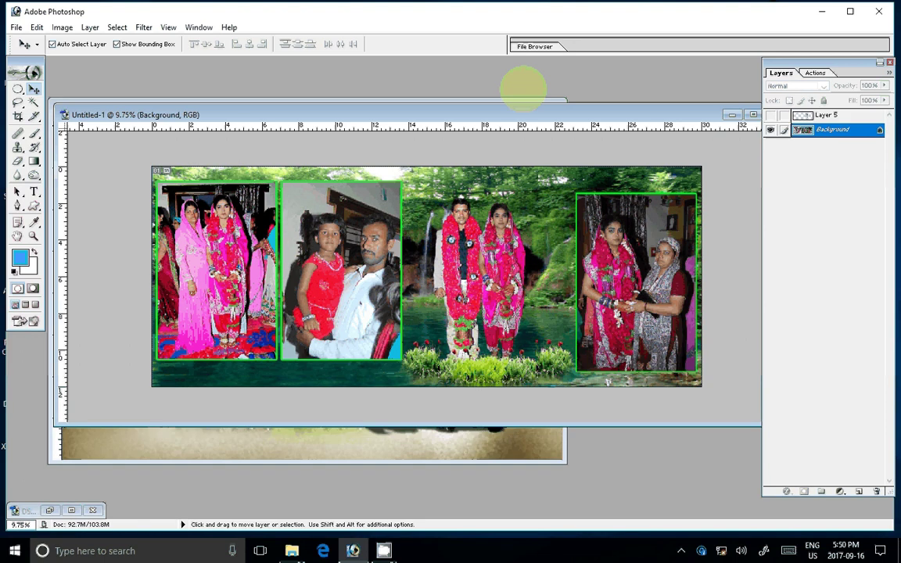
Dismiss the Open dialog, then restore and close the minimized DSC_0191.JPG photo
key(ctrl+o)
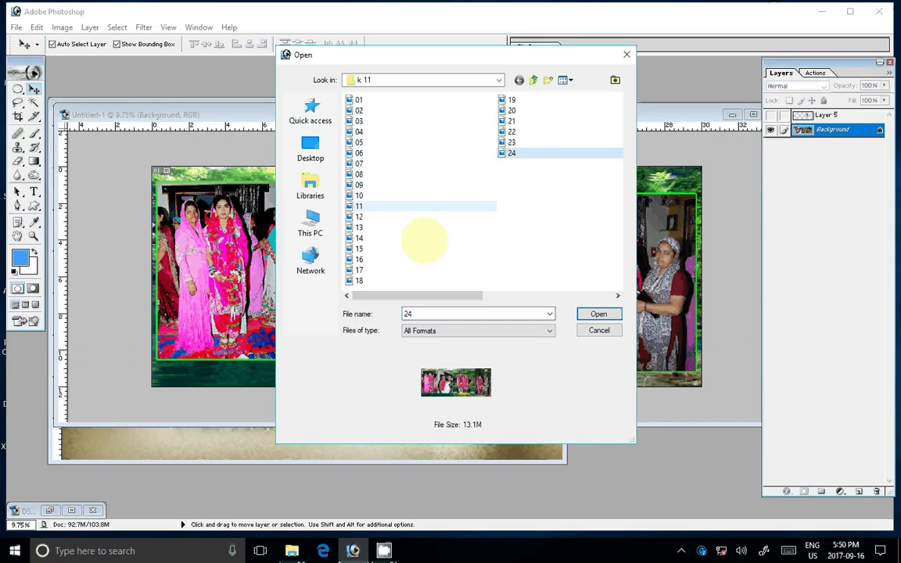
key(Escape)
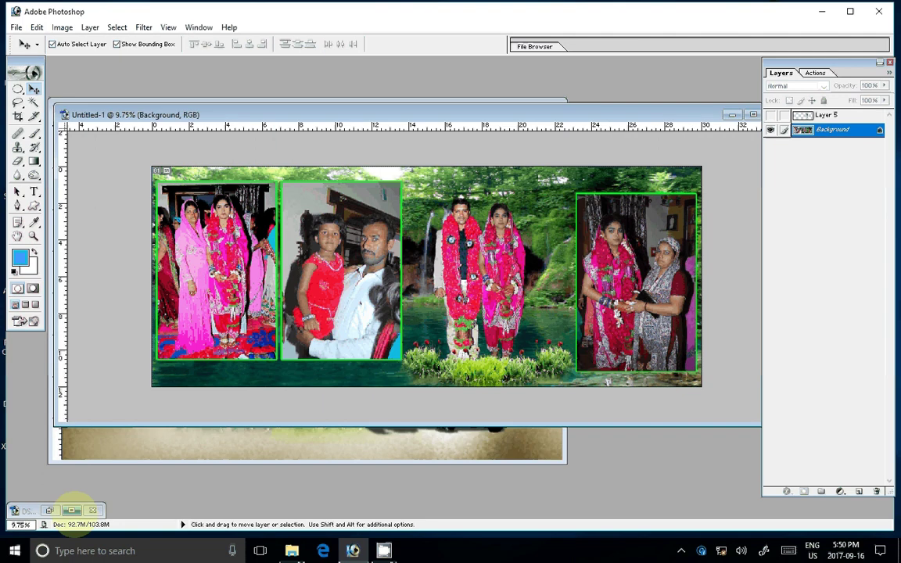
click(71, 510)
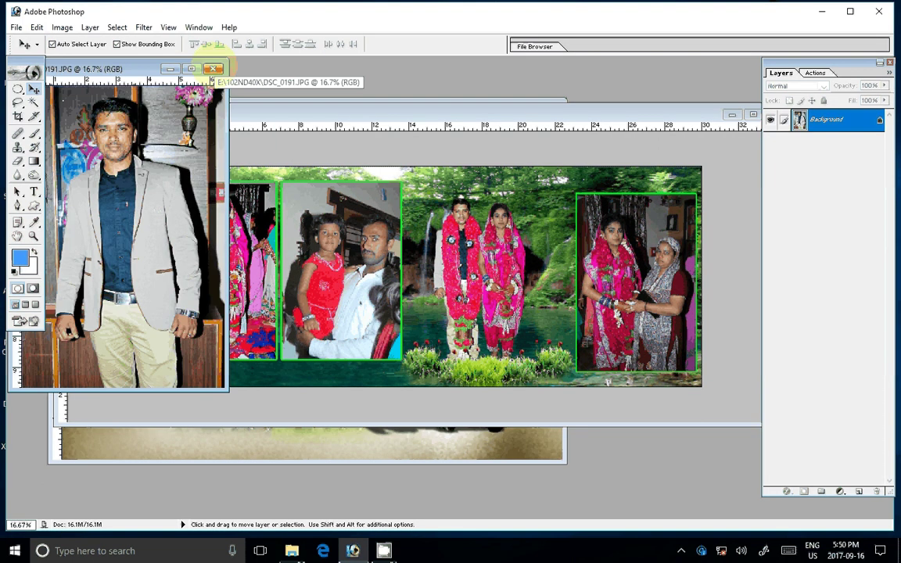
click(213, 68)
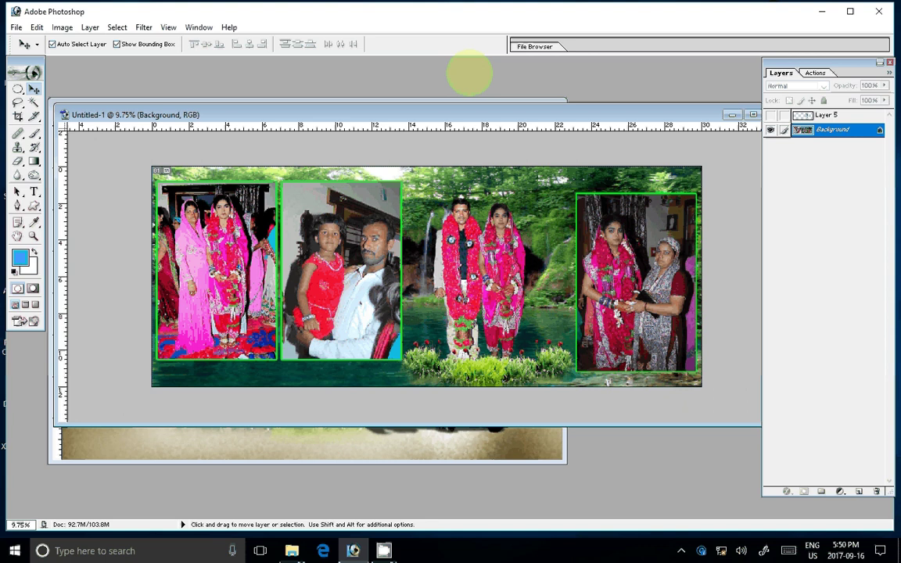
Cancel another Open dialog and close the Untitled-1 album window, triggering the save prompt
double_click(469, 72)
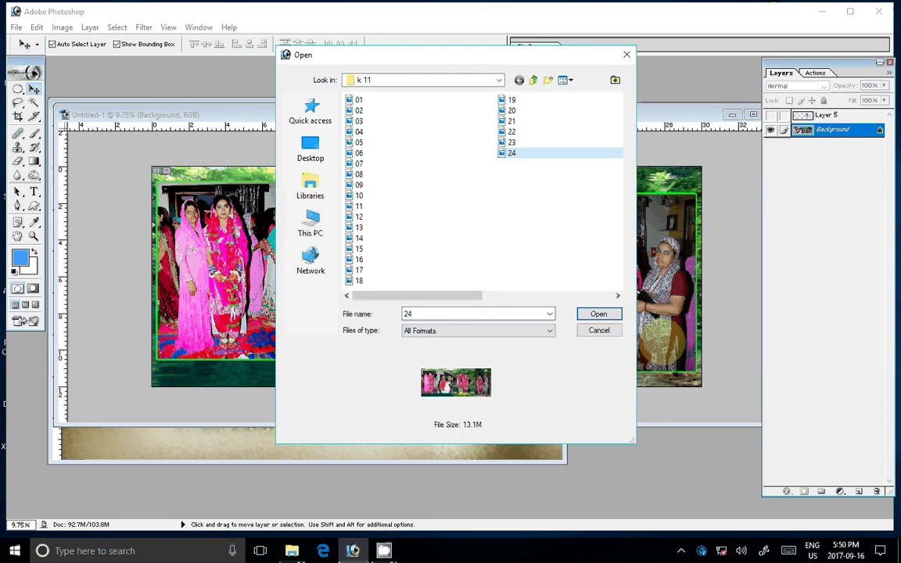
key(Escape)
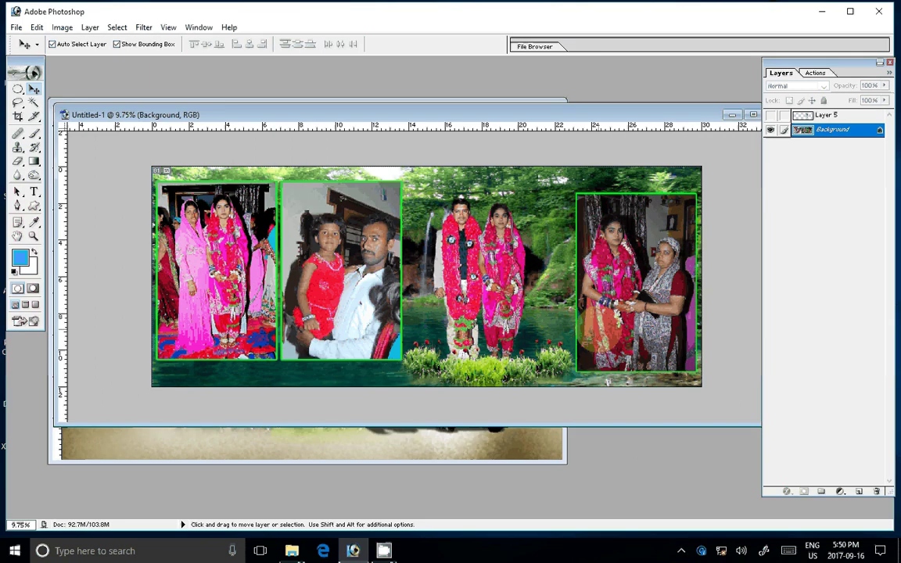
click(688, 155)
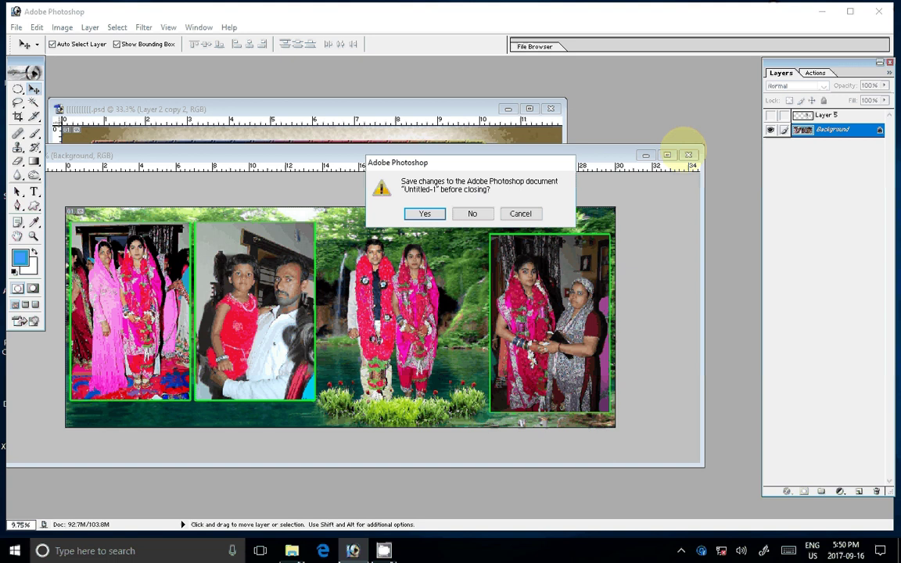
Close Untitled-1 without saving, close the sunset-and-car document, and dismiss the Open dialog
click(475, 213)
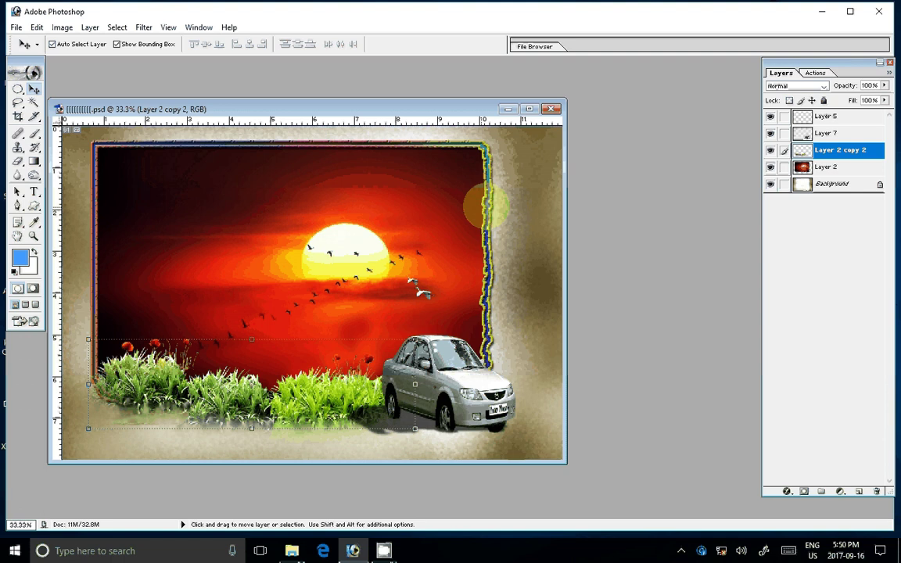
key(ctrl+w)
double_click(387, 260)
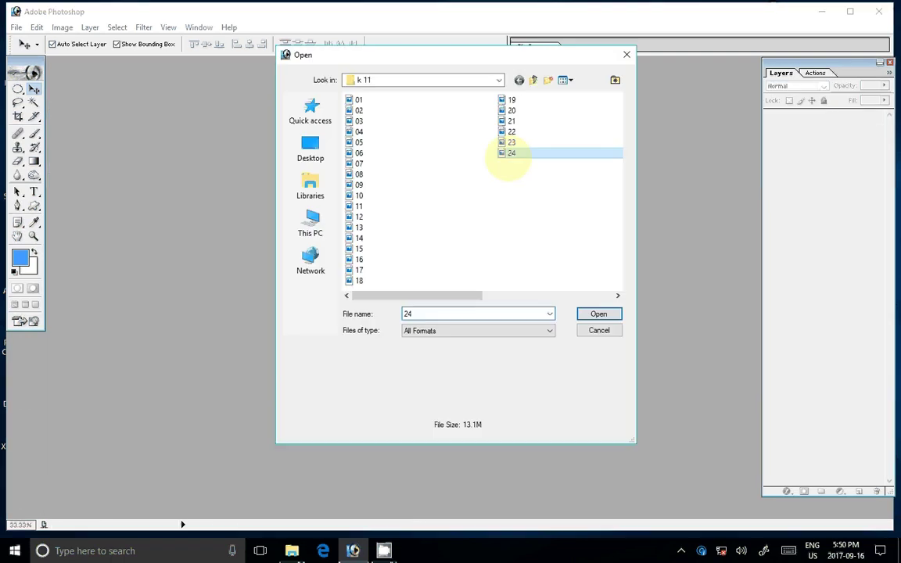
double_click(509, 153)
mouse_move(383, 551)
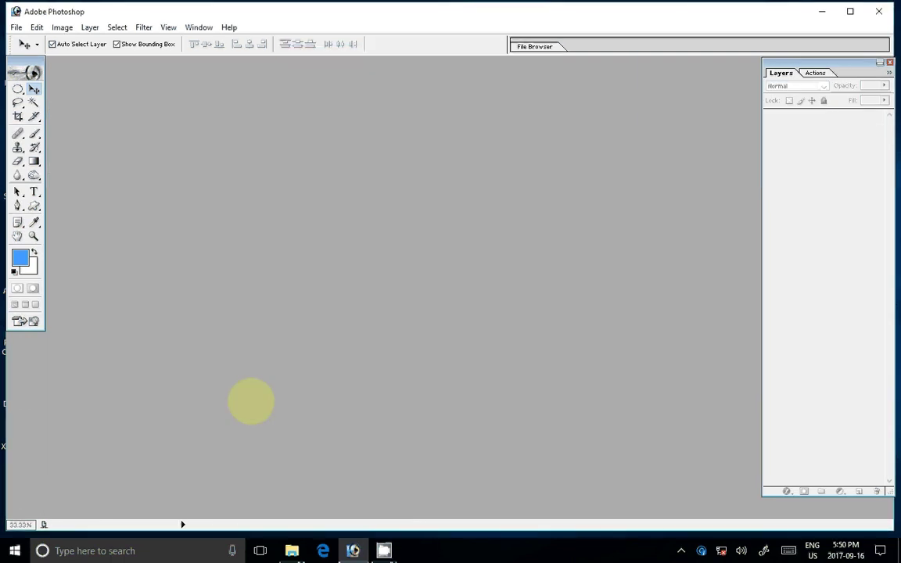